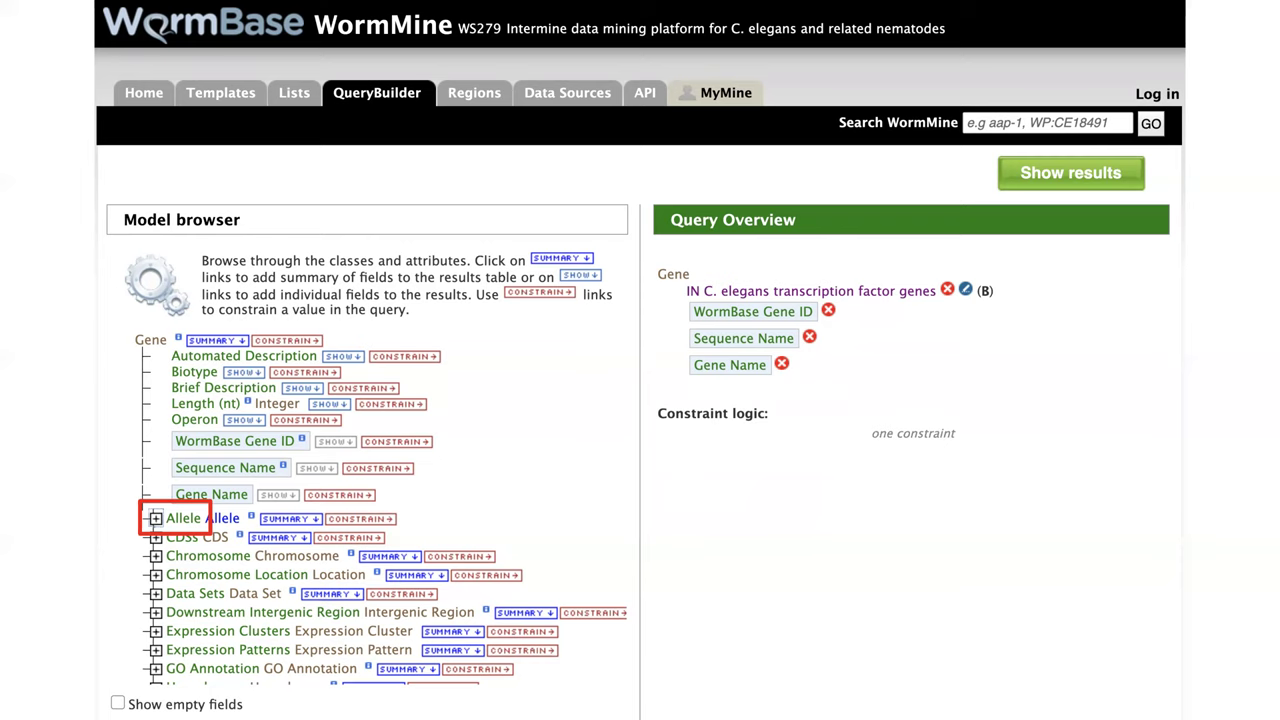
# Expand the Allele class in the model browser and add its Public Name and WormBase ID to the query output
pyautogui.click(155, 518)
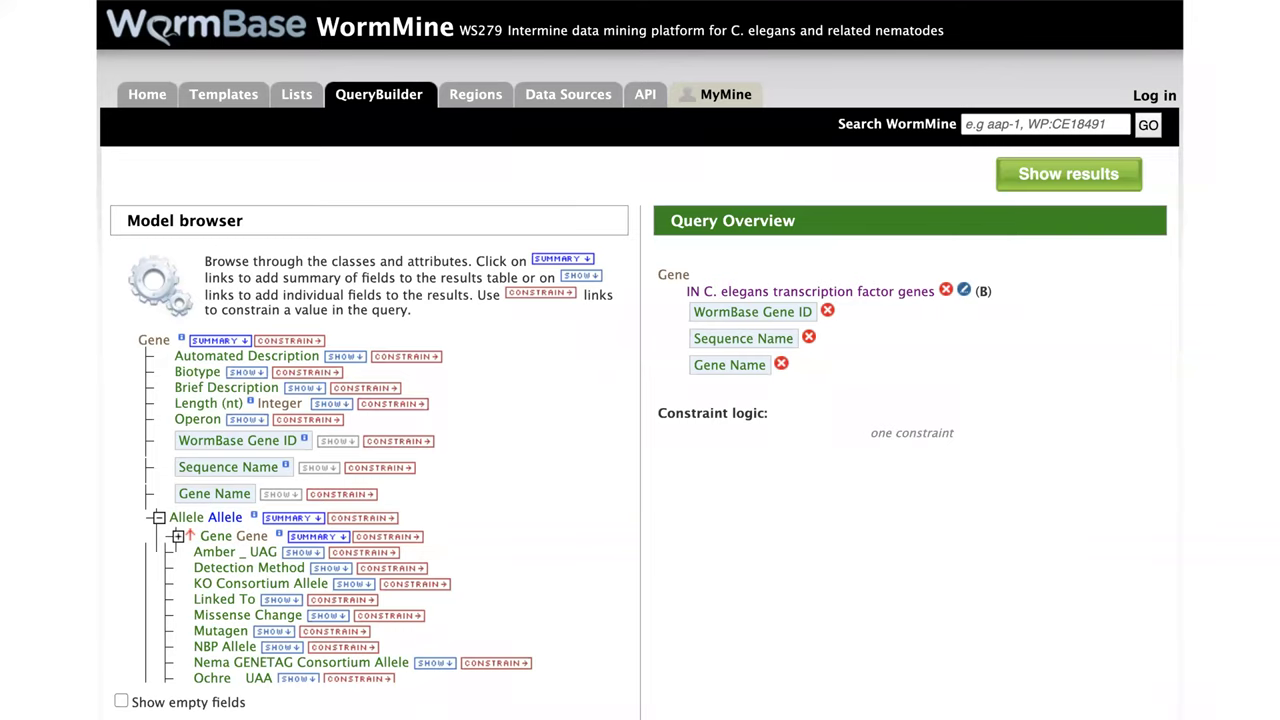
pyautogui.scroll(-5, 370, 460)
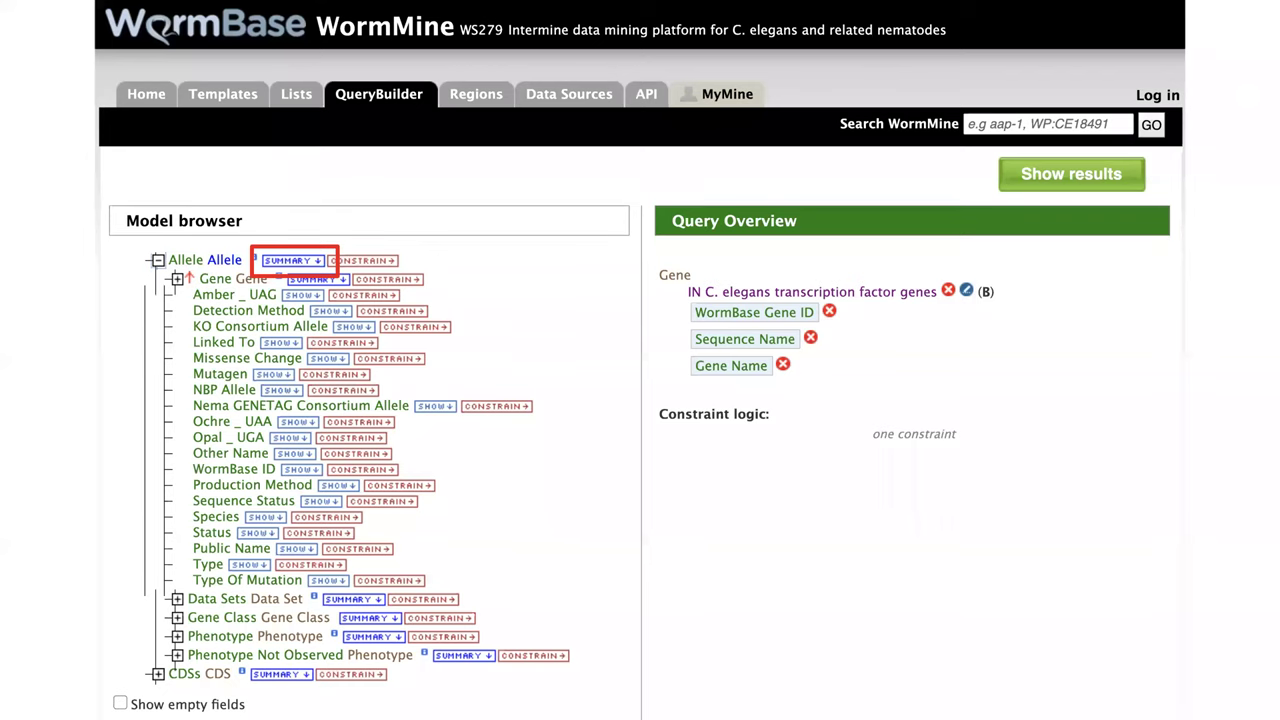
pyautogui.click(296, 548)
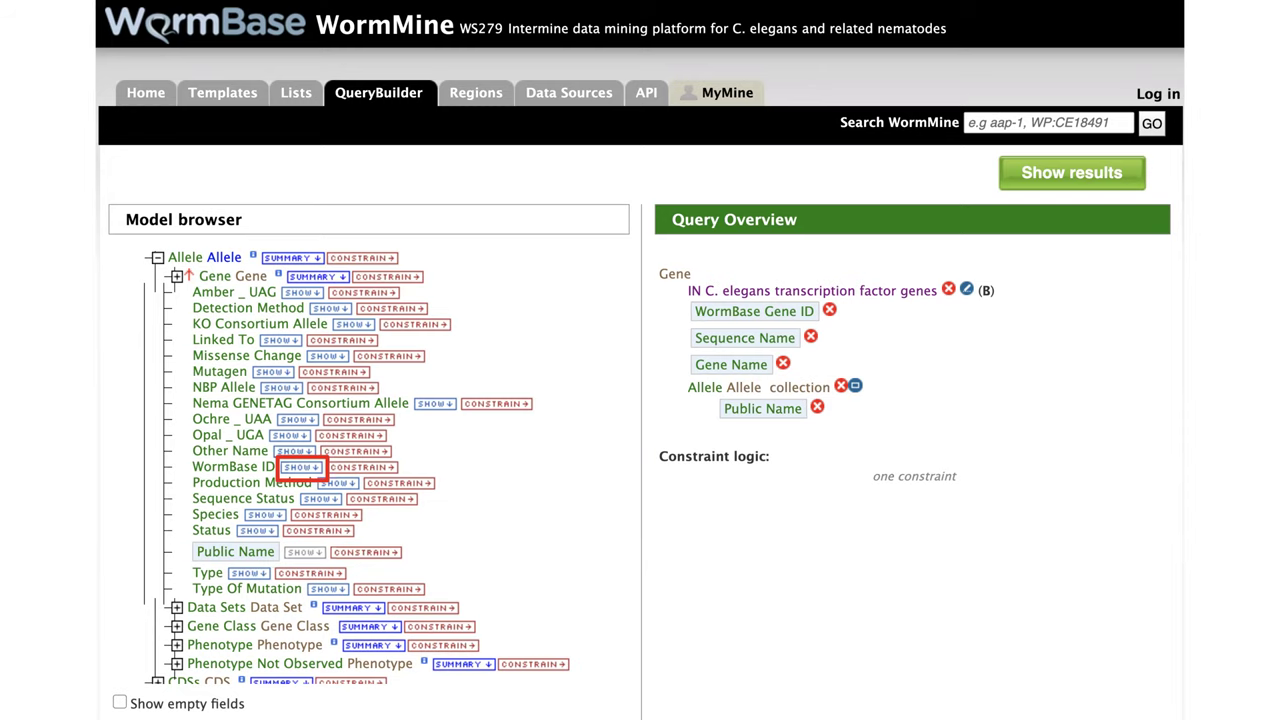
pyautogui.click(300, 467)
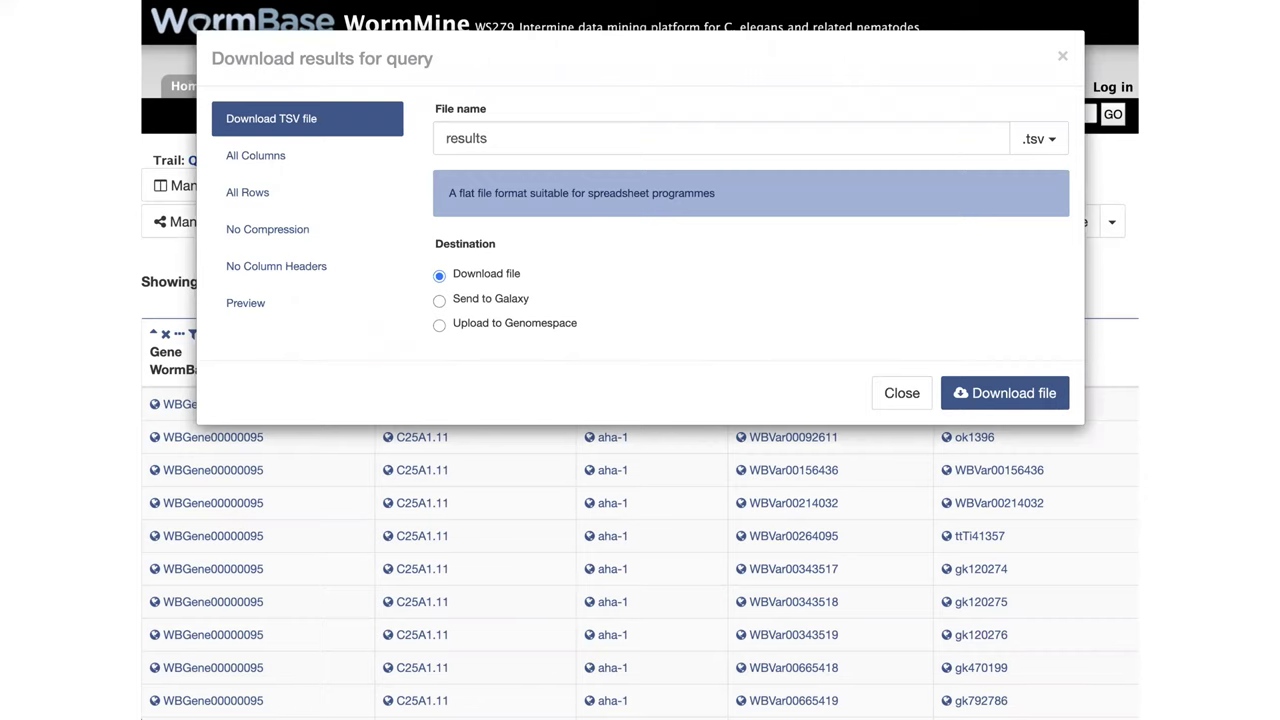
# Review the file formats offered for downloading the query results, keeping TSV as the format
pyautogui.click(1038, 139)
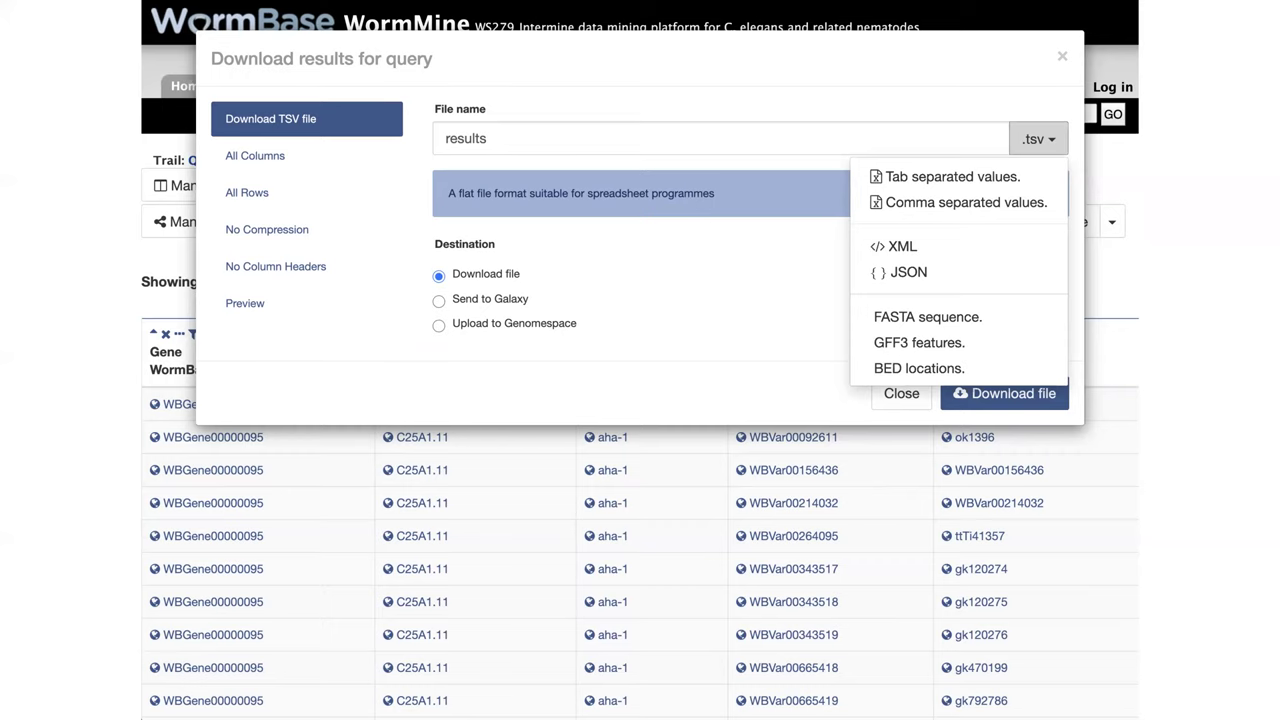
pyautogui.press('Escape')
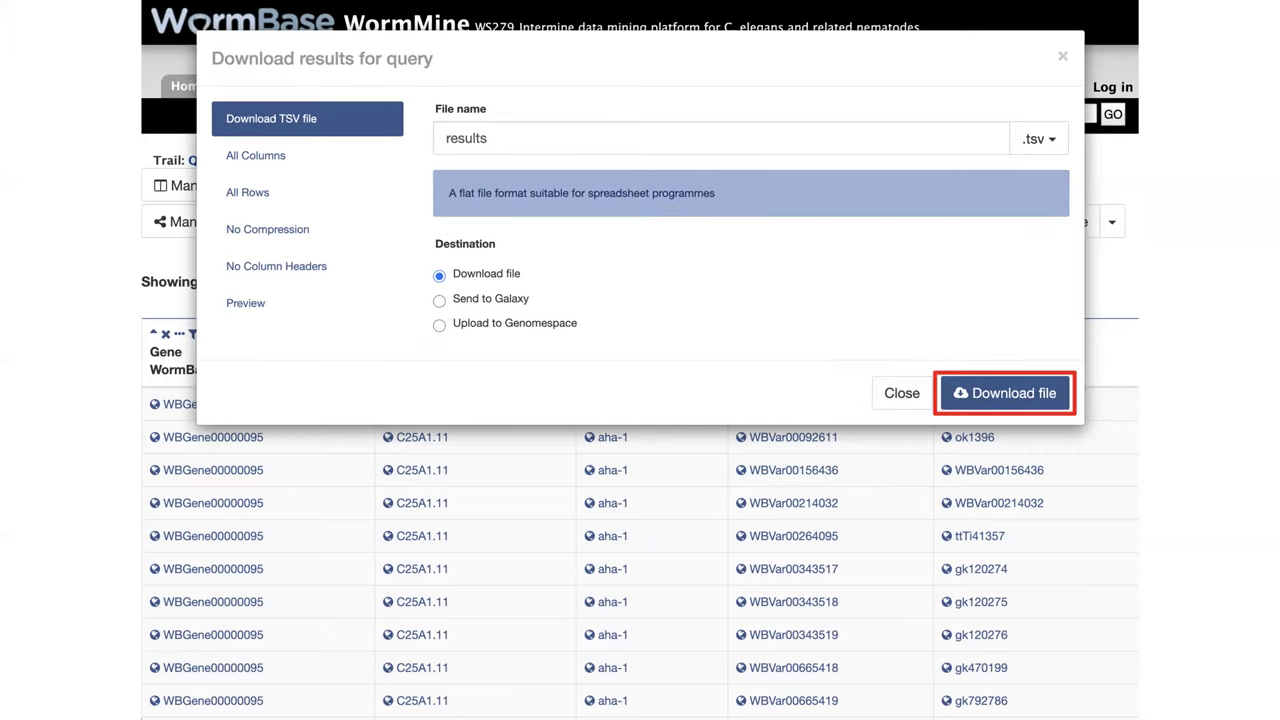
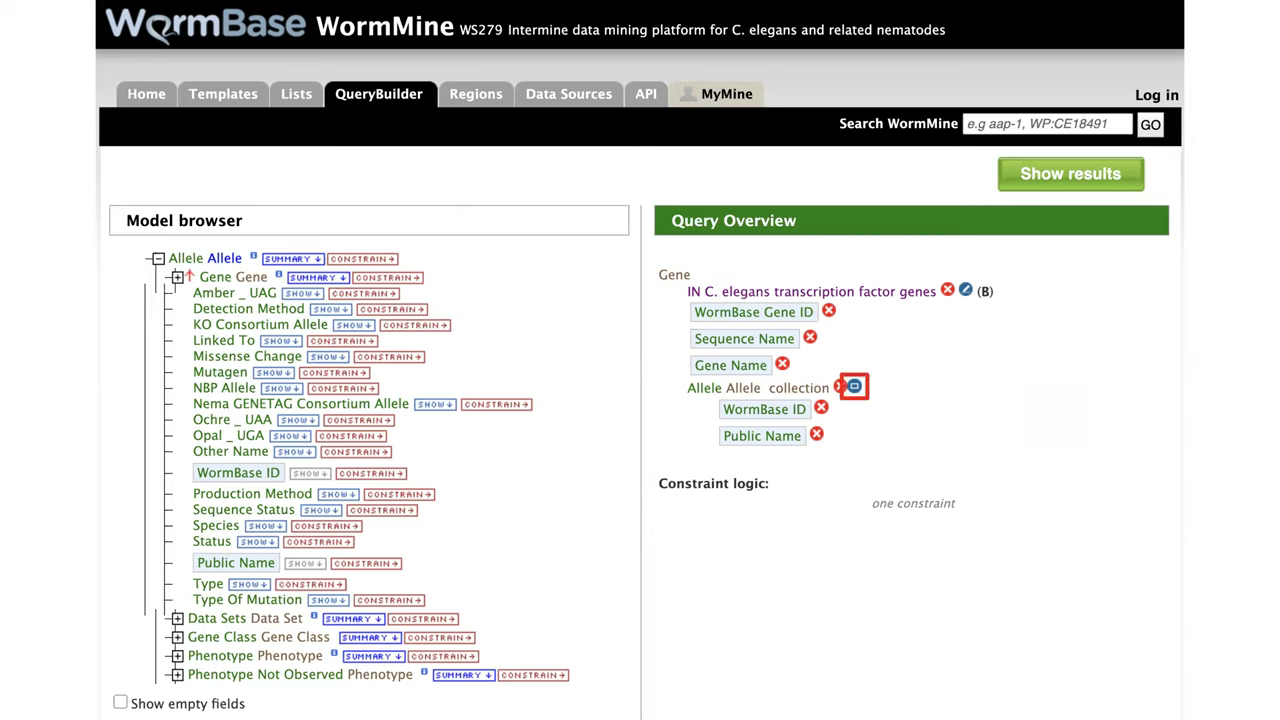
# Choose the Gene > Allele join option that shows all genes and shows alleles if they are present
pyautogui.click(854, 386)
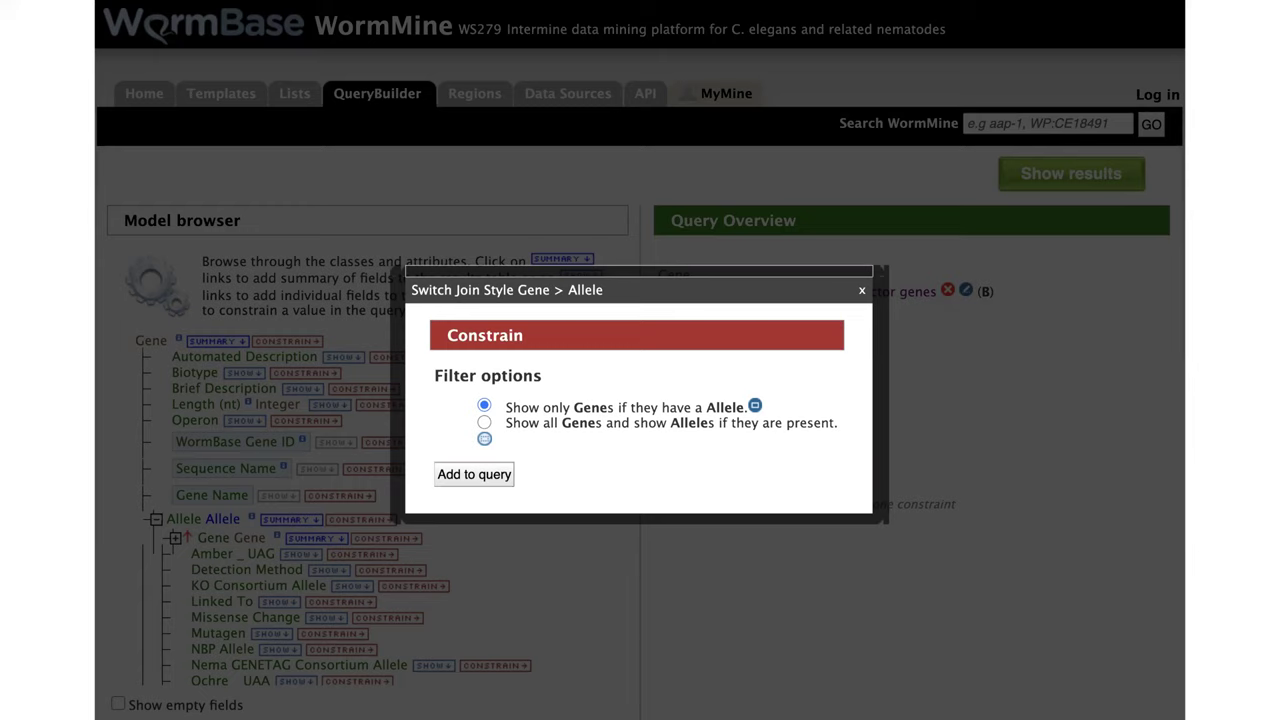
pyautogui.click(484, 422)
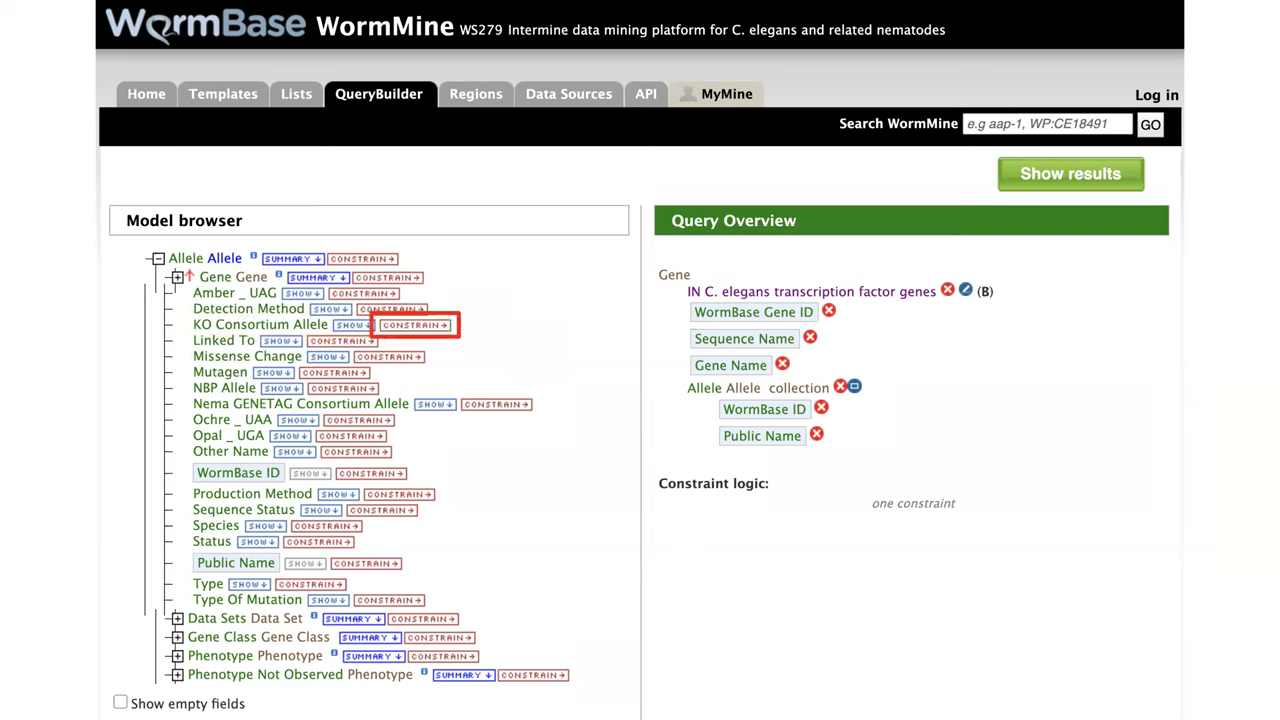
# Constrain the KO Consortium Allele field of the Allele class to = true and add it to the query
pyautogui.click(415, 325)
pyautogui.click(598, 404)
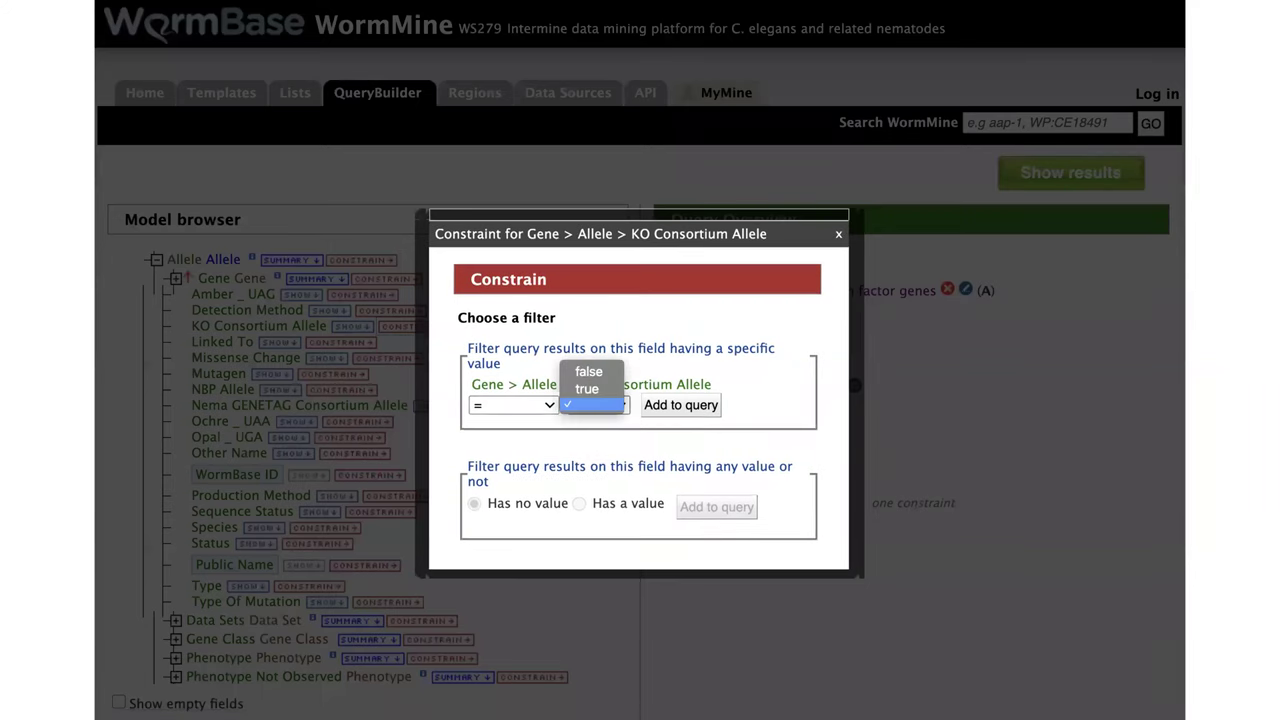
pyautogui.click(587, 389)
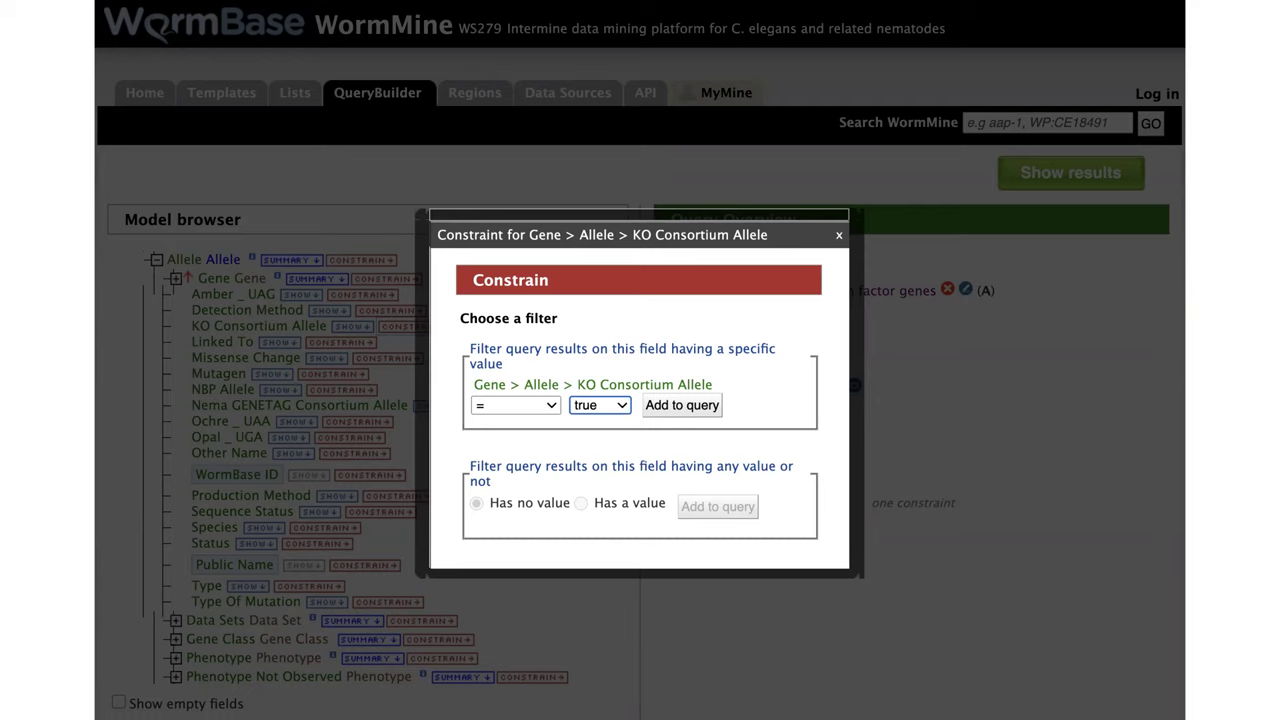
pyautogui.click(681, 405)
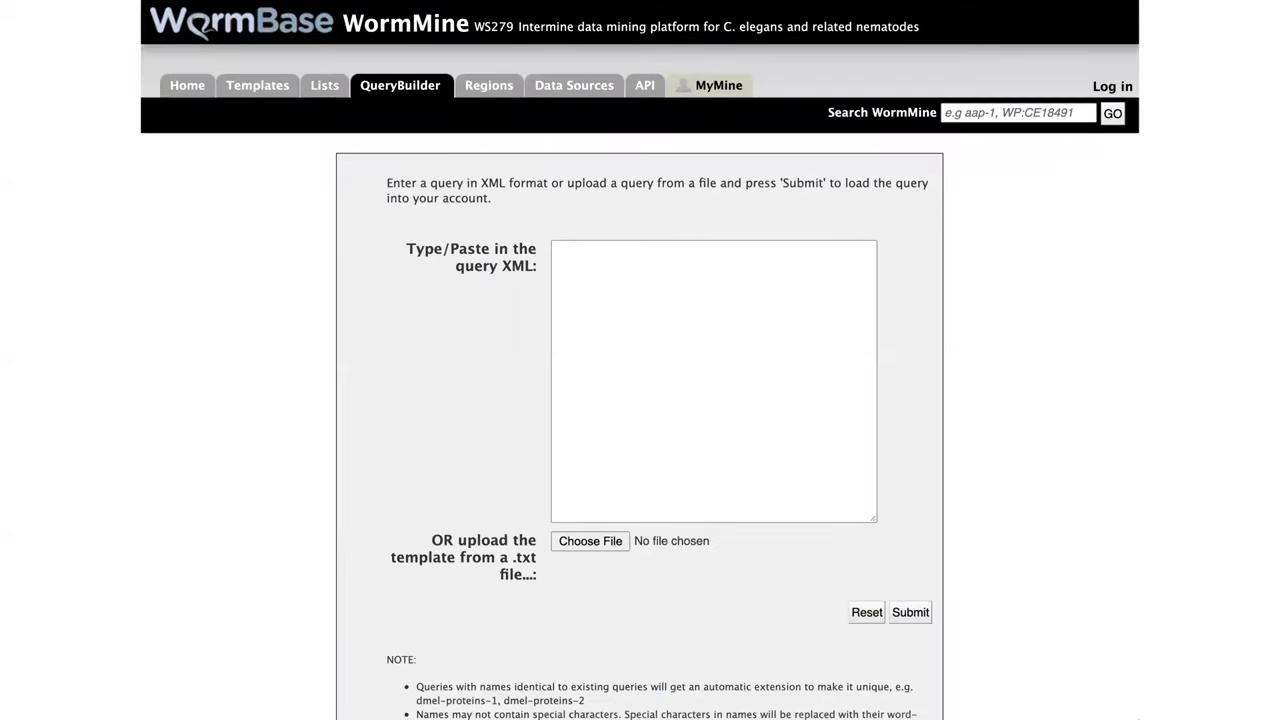
# Enter the genomic query XML with gene identifiers, symbol and allele fields into the query import form
pyautogui.write('<query name="" model="genomic" view="Gene.primaryIdentifier Gene.secondaryIdentifier Gene.symbol Gene.allele.primaryIdentifier Gene.allele.symbol" longDescription="" sortOrder="Gene.primaryIdentifier asc" constraintLogic="A and B">   <constraint path="Gene" code="A" op="IN" value="C. elegans transcription factor genes"/>   <constraint path="Gene.allele.KOConsortiumAllele" code="B" op="=" value="true"/> </query>')
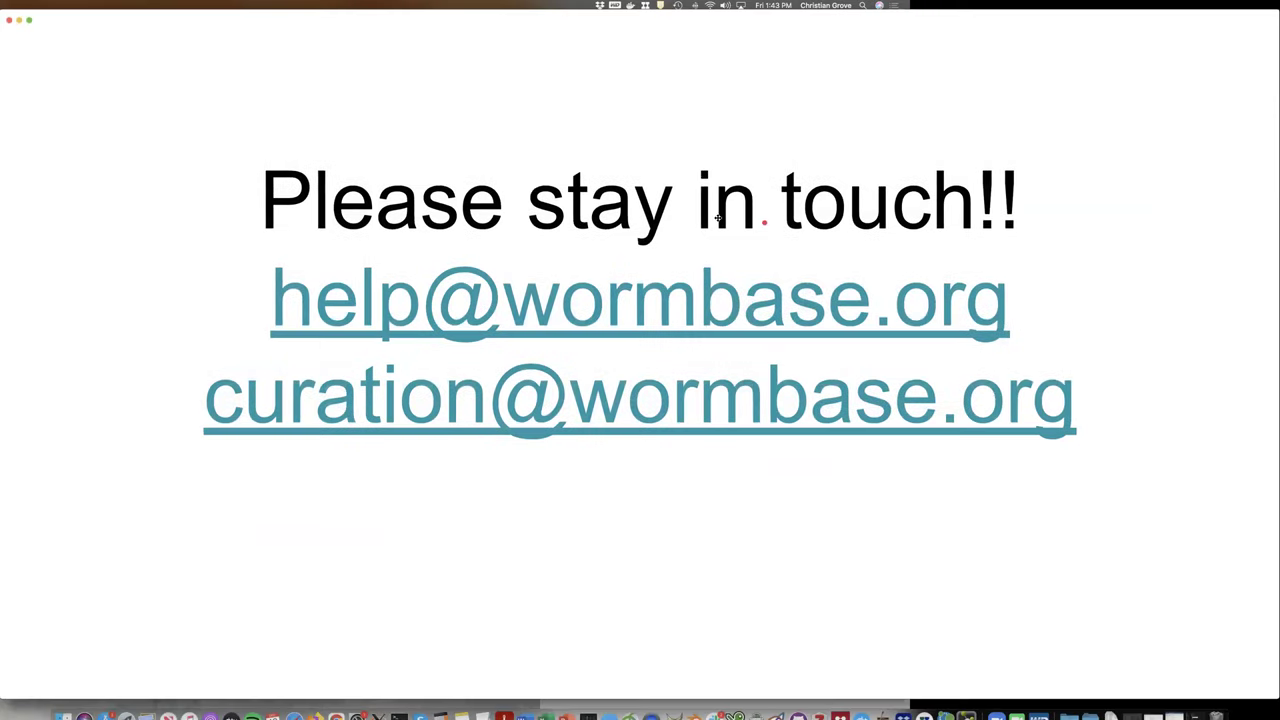
# Exit the slideshow and switch to the WormMine home page in the browser
pyautogui.press('Escape')
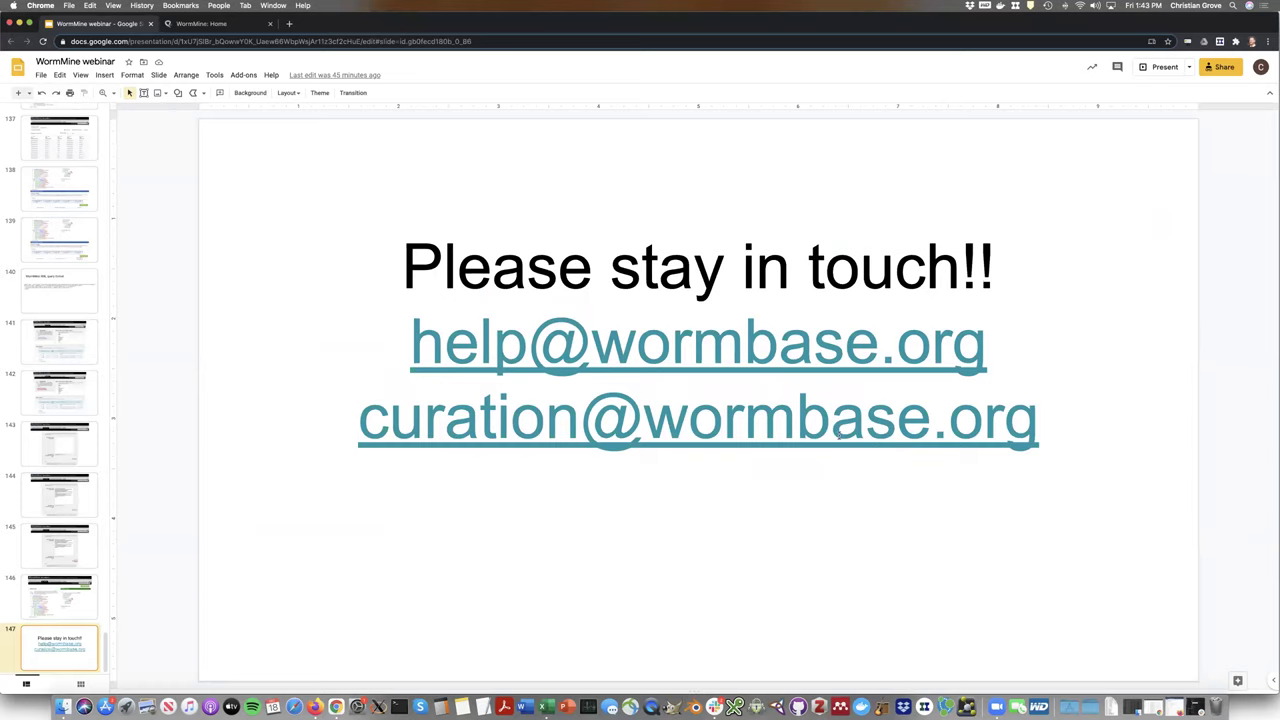
pyautogui.click(249, 27)
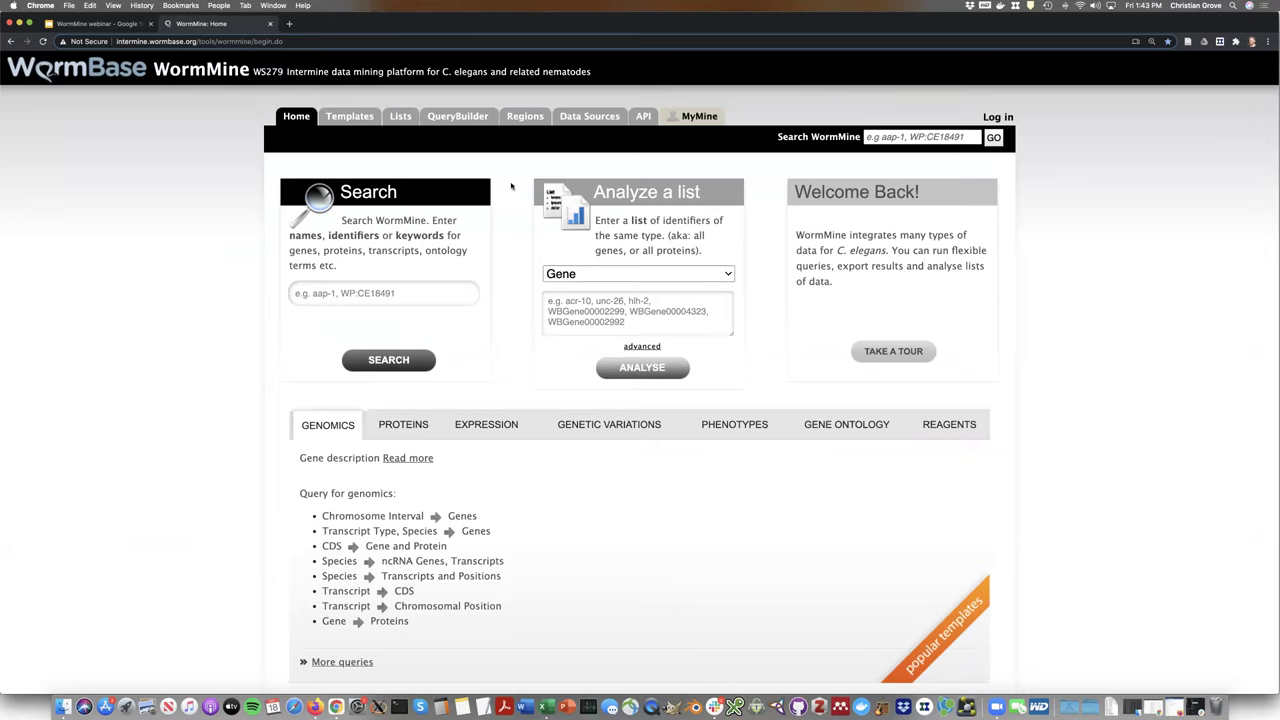
# Open the QueryBuilder and look through the list of data types available for starting a query
pyautogui.click(476, 119)
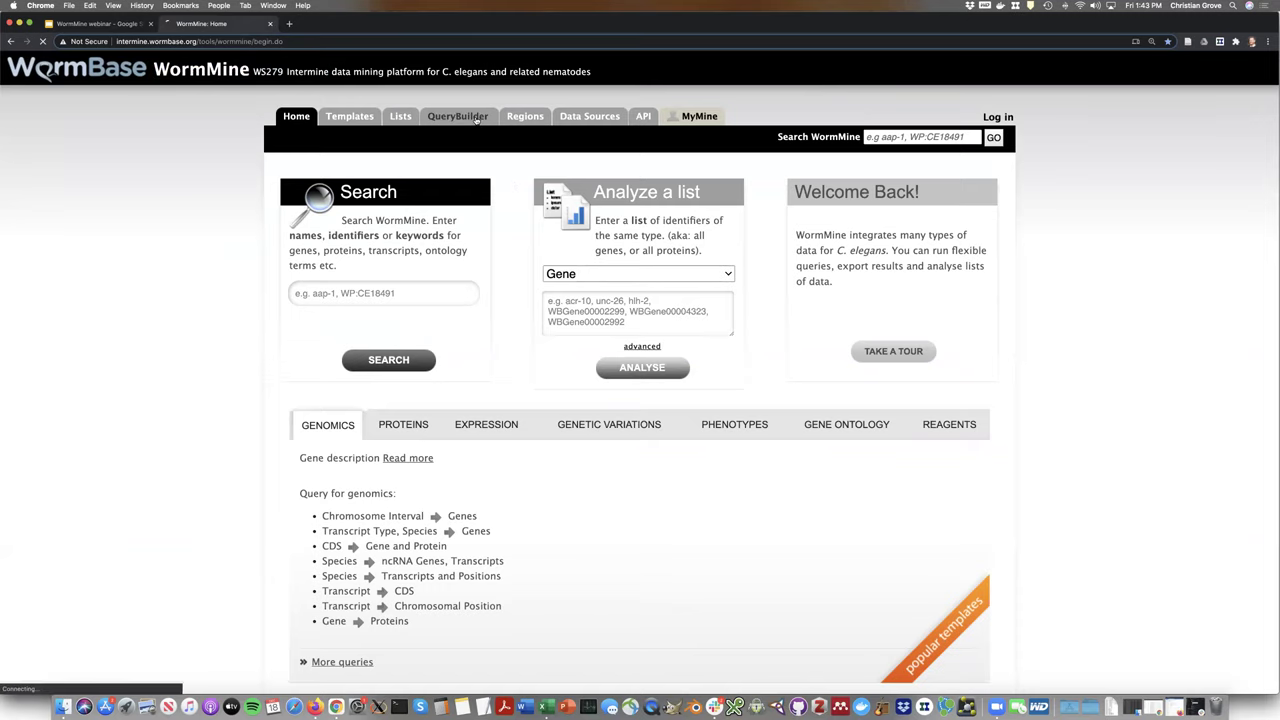
pyautogui.scroll(-15, 650, 286)
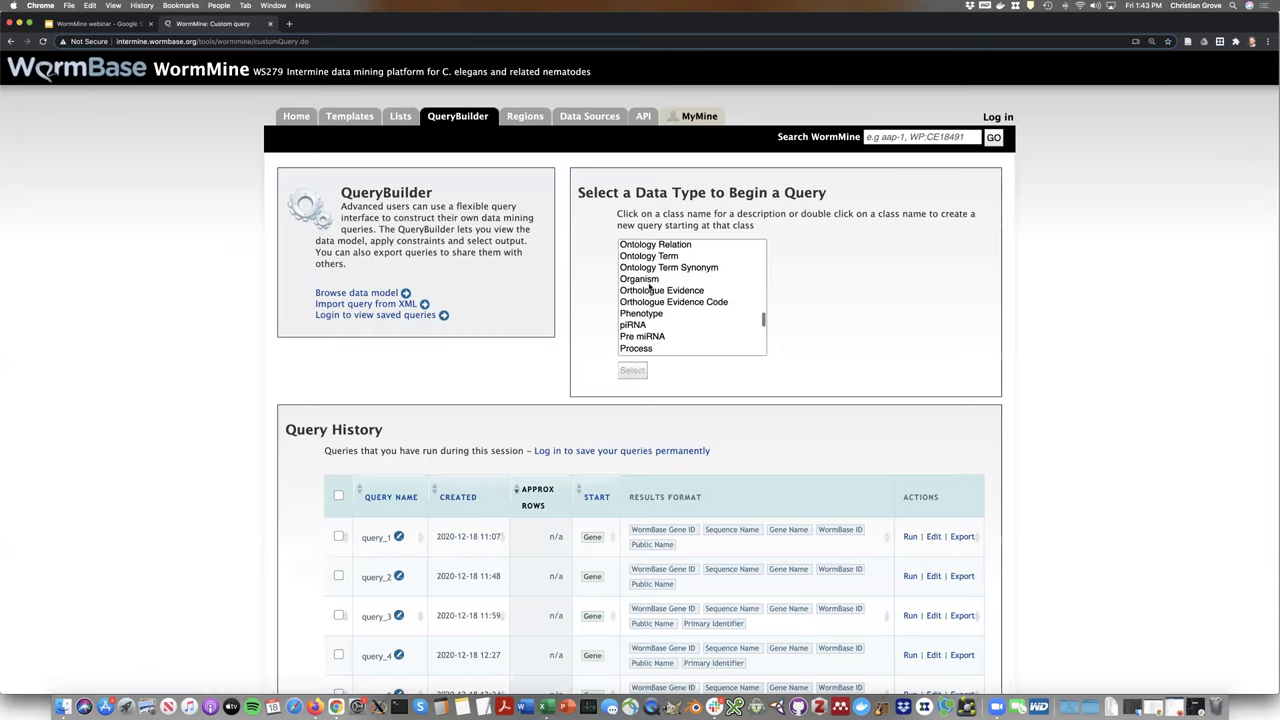
pyautogui.scroll(15, 650, 286)
pyautogui.scroll(-10, 650, 285)
pyautogui.scroll(9, 650, 290)
pyautogui.scroll(2, 650, 291)
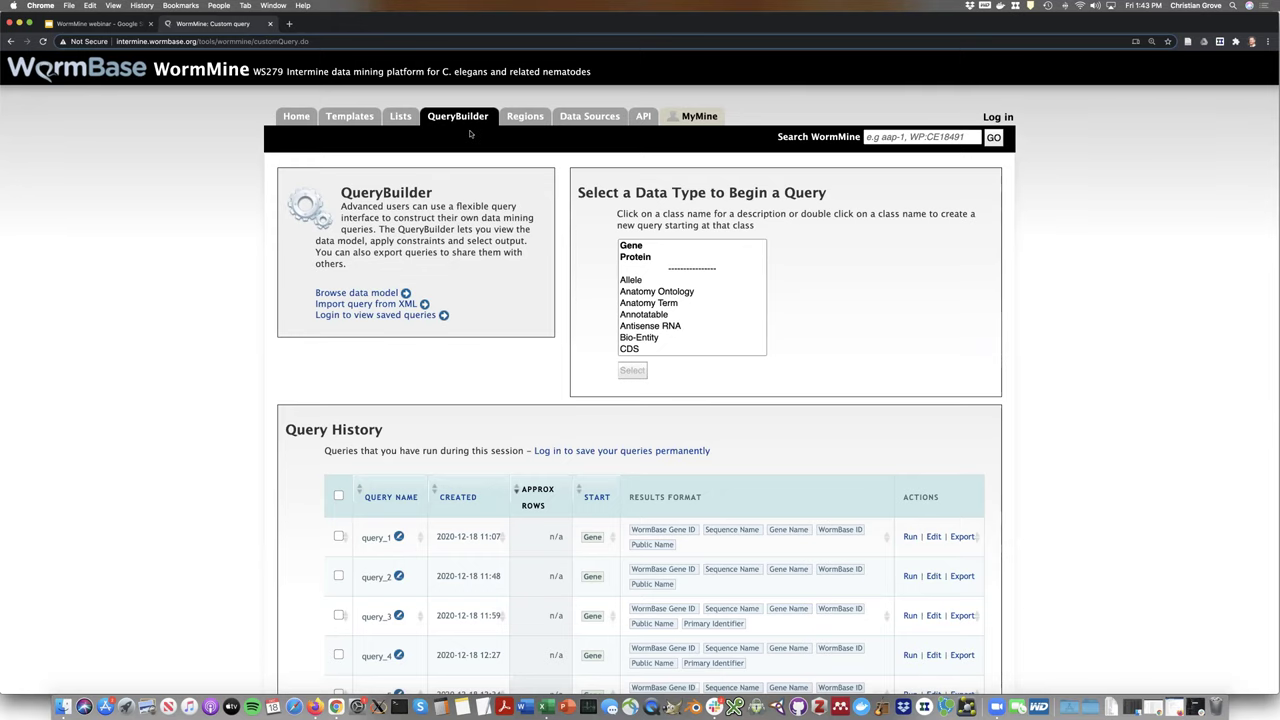
# Open the genomic regions search and examine its coordinate entry box and the slider for extending regions
pyautogui.click(521, 117)
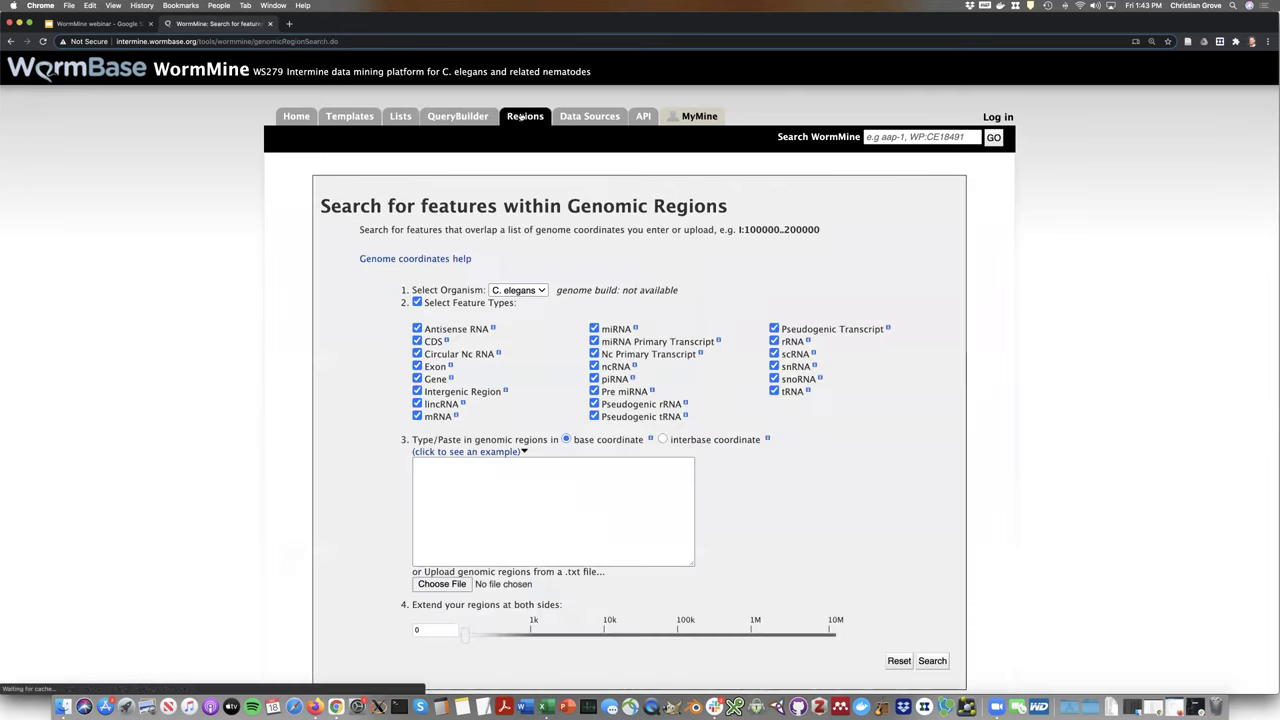
pyautogui.click(529, 467)
pyautogui.scroll(-1, 523, 470)
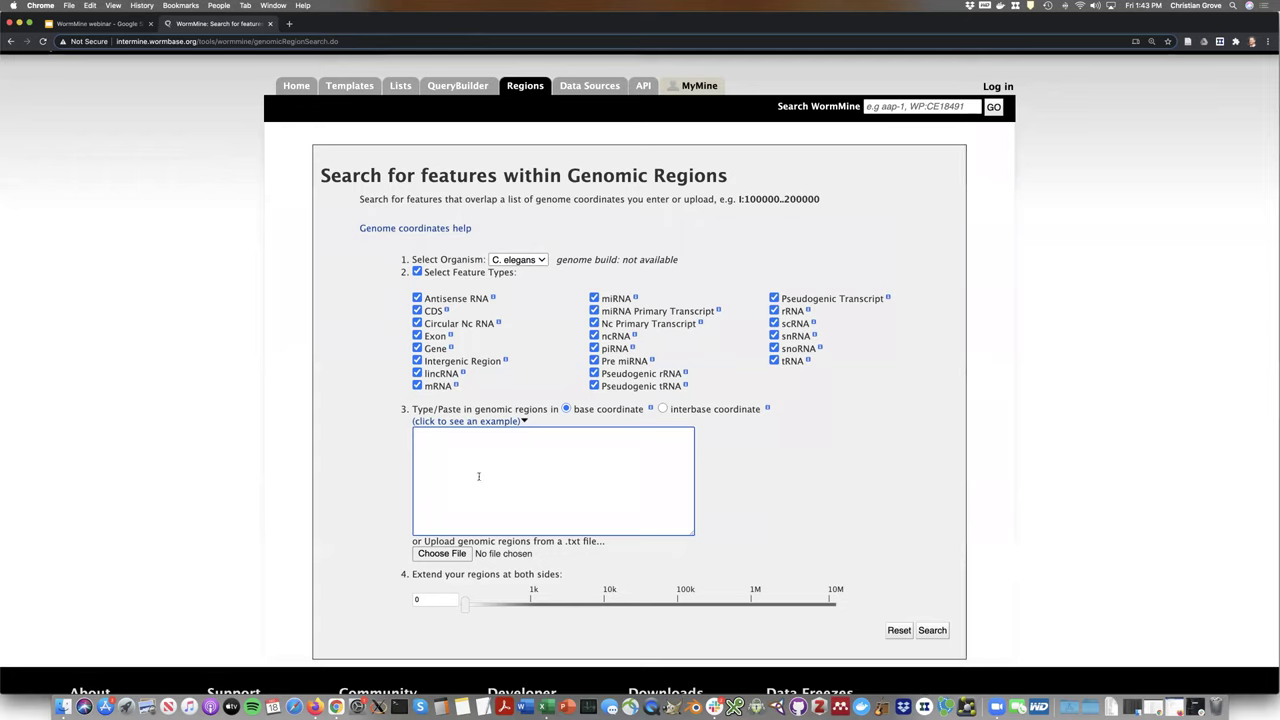
pyautogui.click(455, 450)
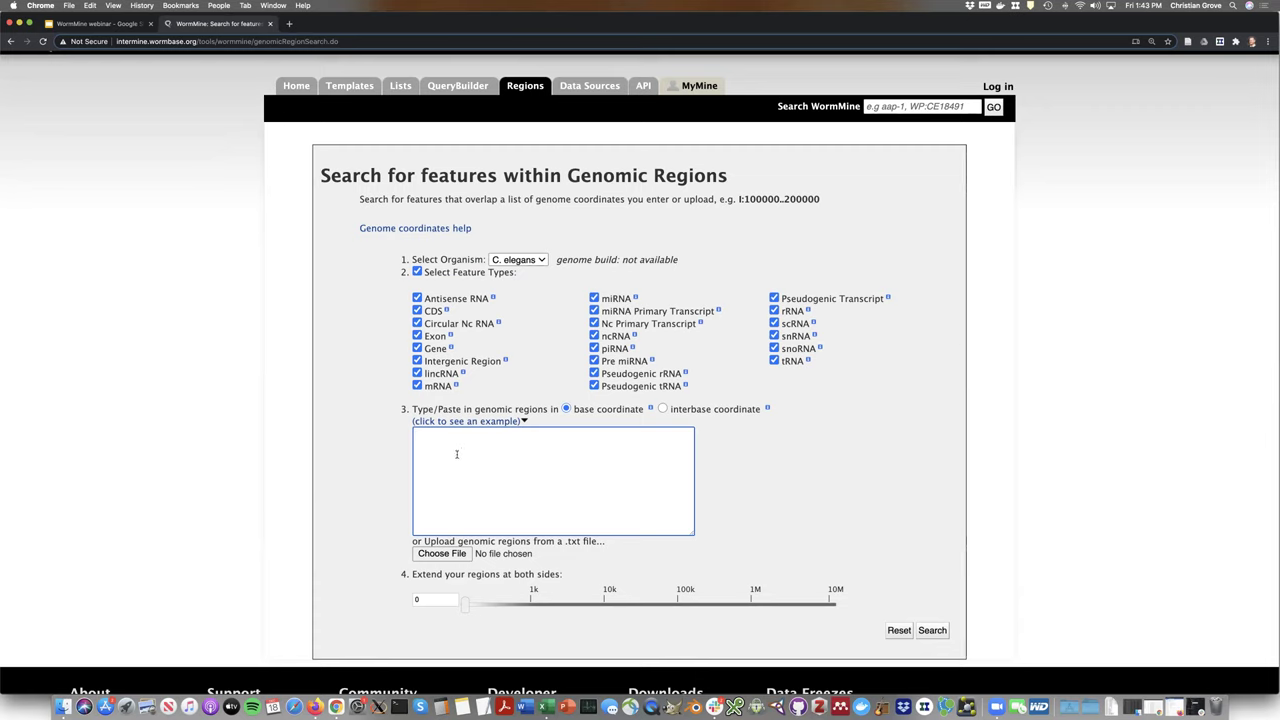
pyautogui.moveTo(465, 604)
pyautogui.mouseDown()
pyautogui.moveTo(700, 611)
pyautogui.moveTo(462, 602)
pyautogui.mouseUp()
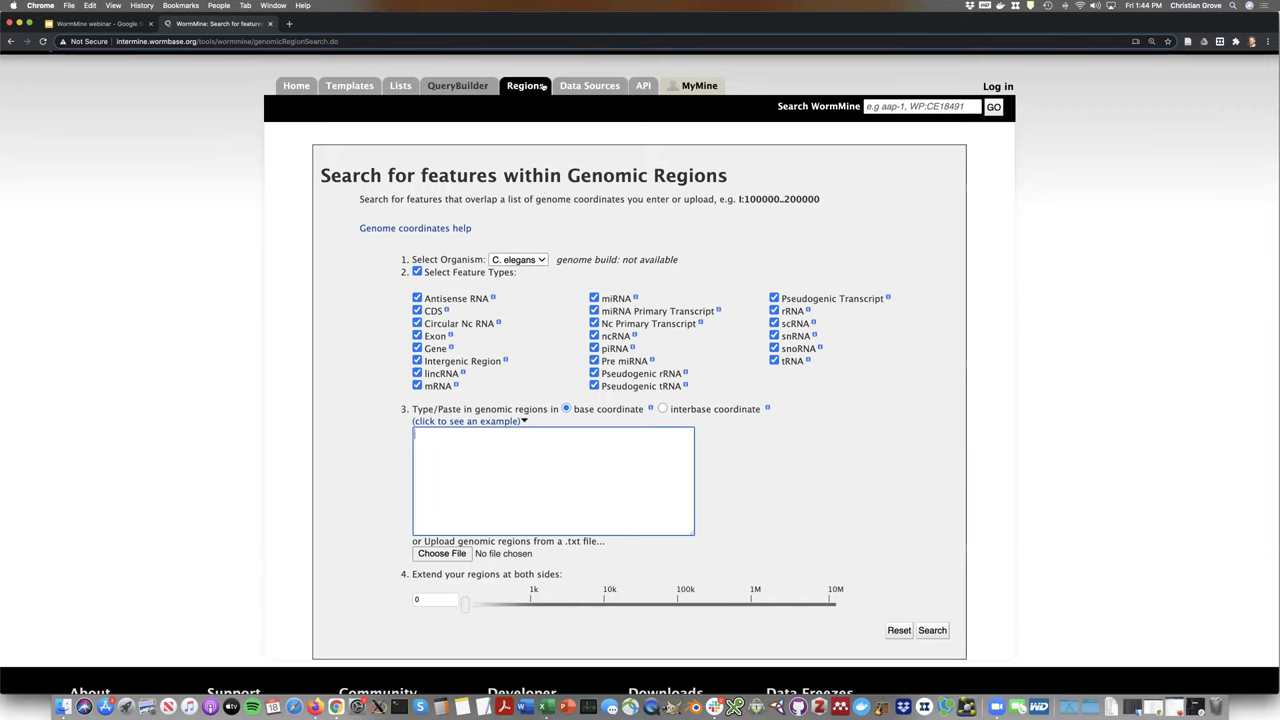
# Open the API page and read through the Perl web service client instructions
pyautogui.click(642, 86)
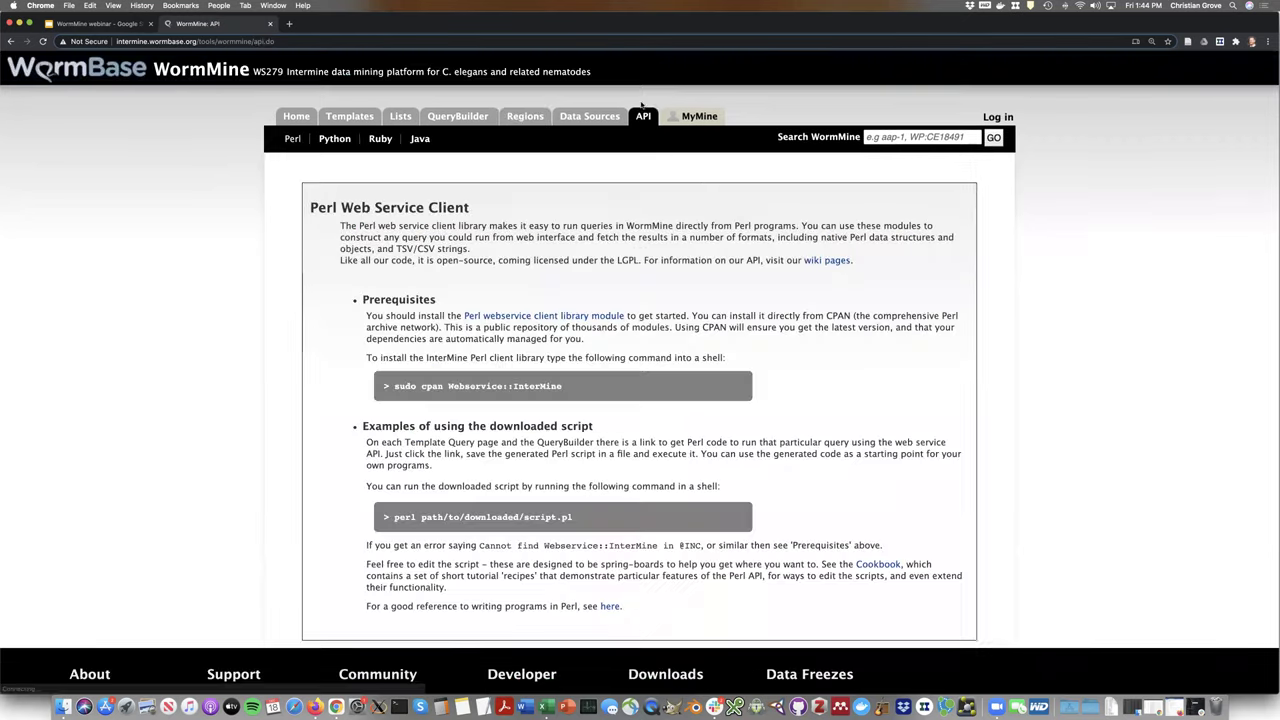
pyautogui.scroll(-2, 600, 160)
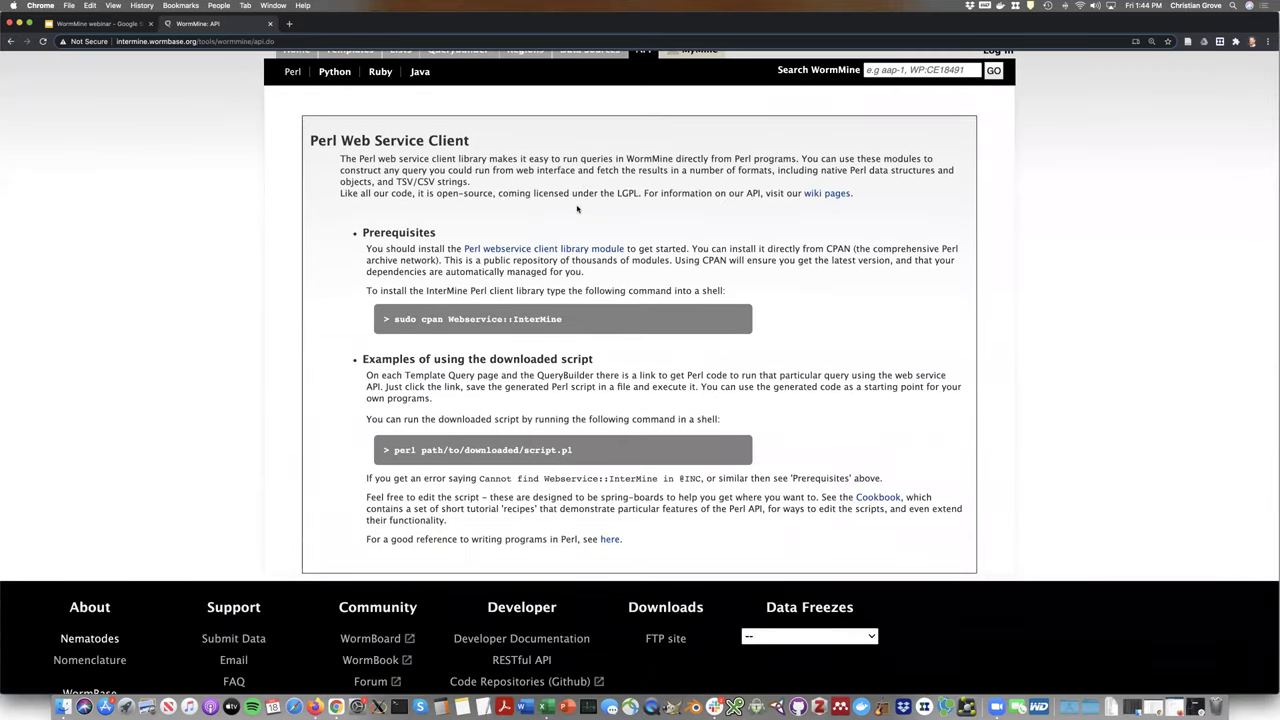
pyautogui.scroll(2, 577, 209)
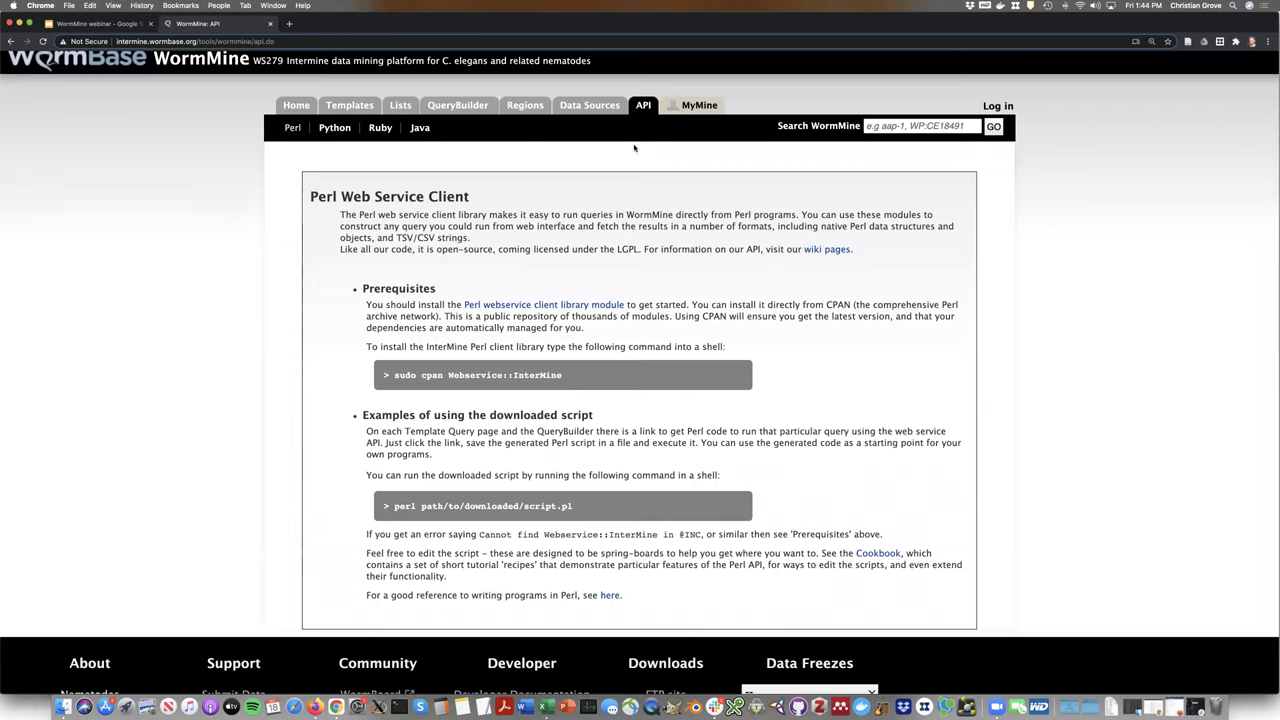
# Return to the home page and run the Chromosome Interval to Genes template query from the genomics category
pyautogui.click(445, 107)
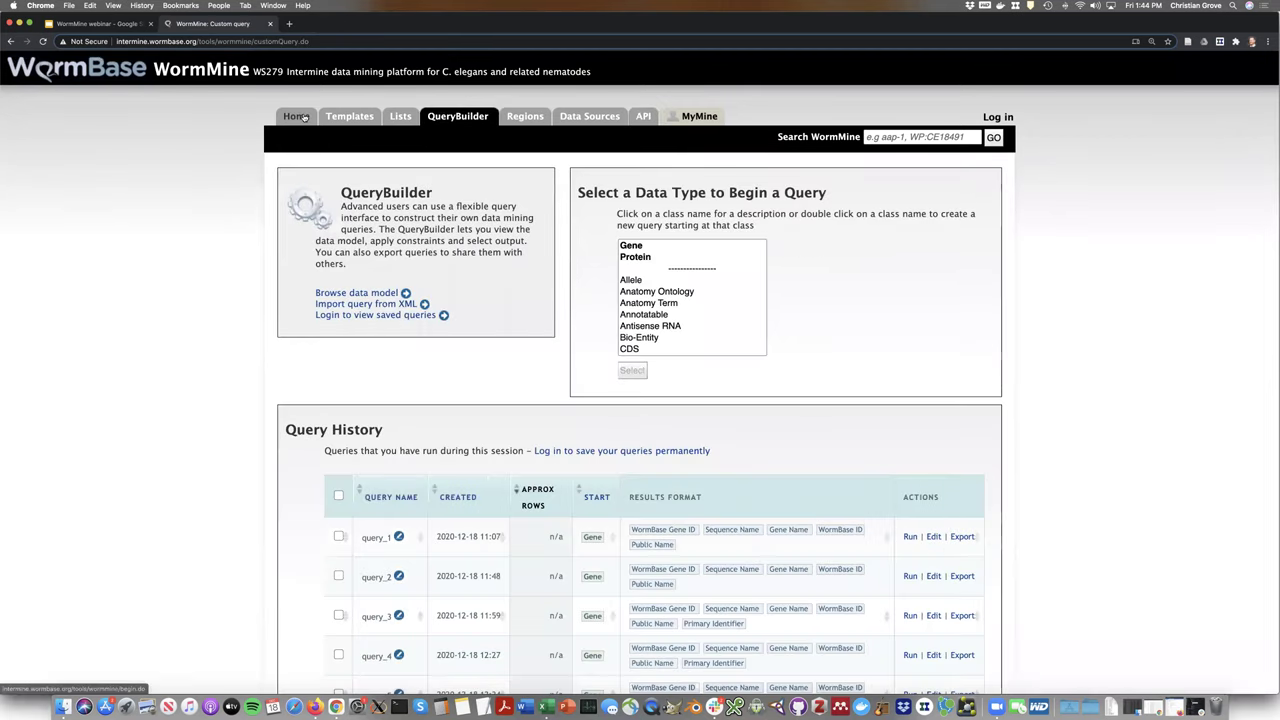
pyautogui.click(296, 116)
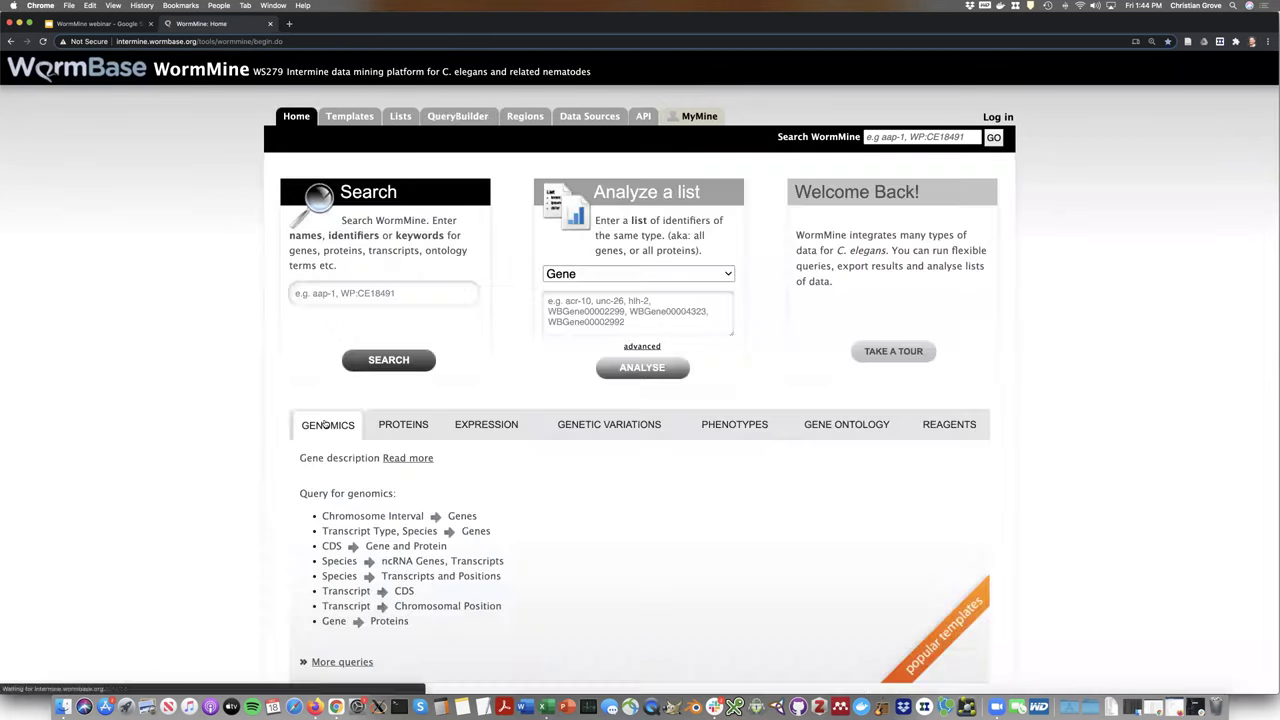
pyautogui.click(414, 517)
pyautogui.click(443, 453)
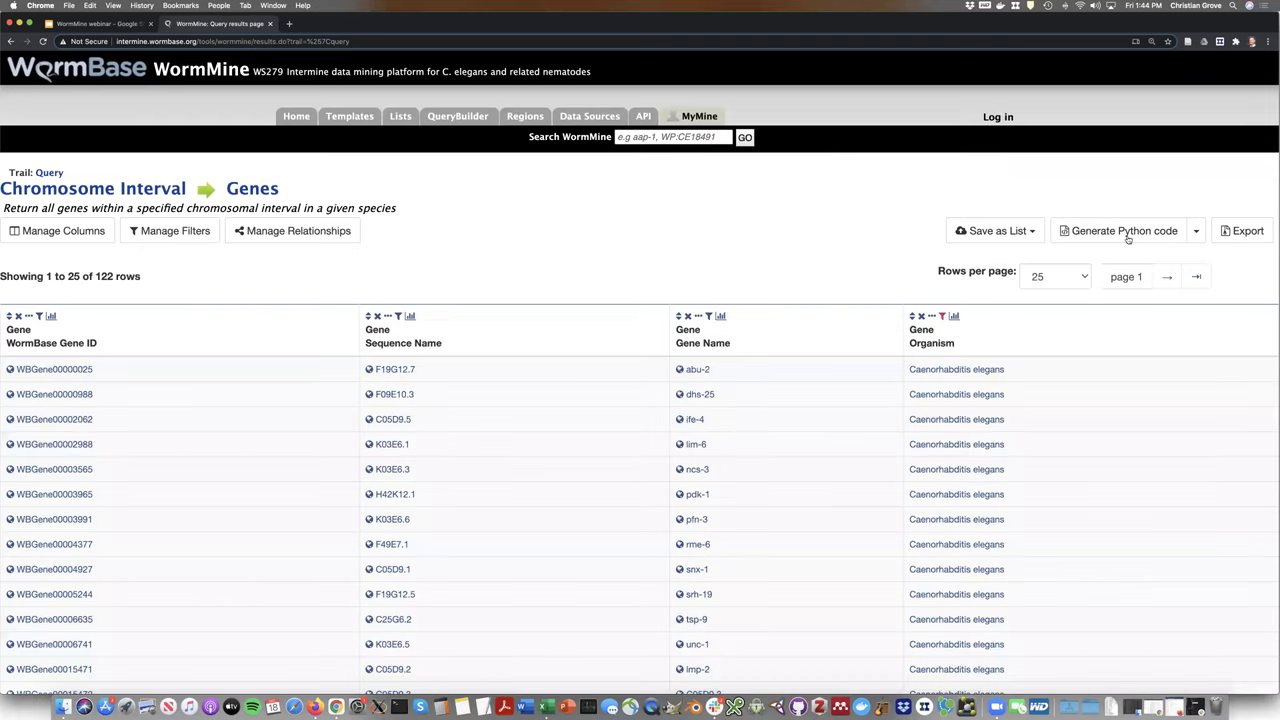
# Check the code languages available for the results, view the generated Python code for the query and close it
pyautogui.click(1195, 231)
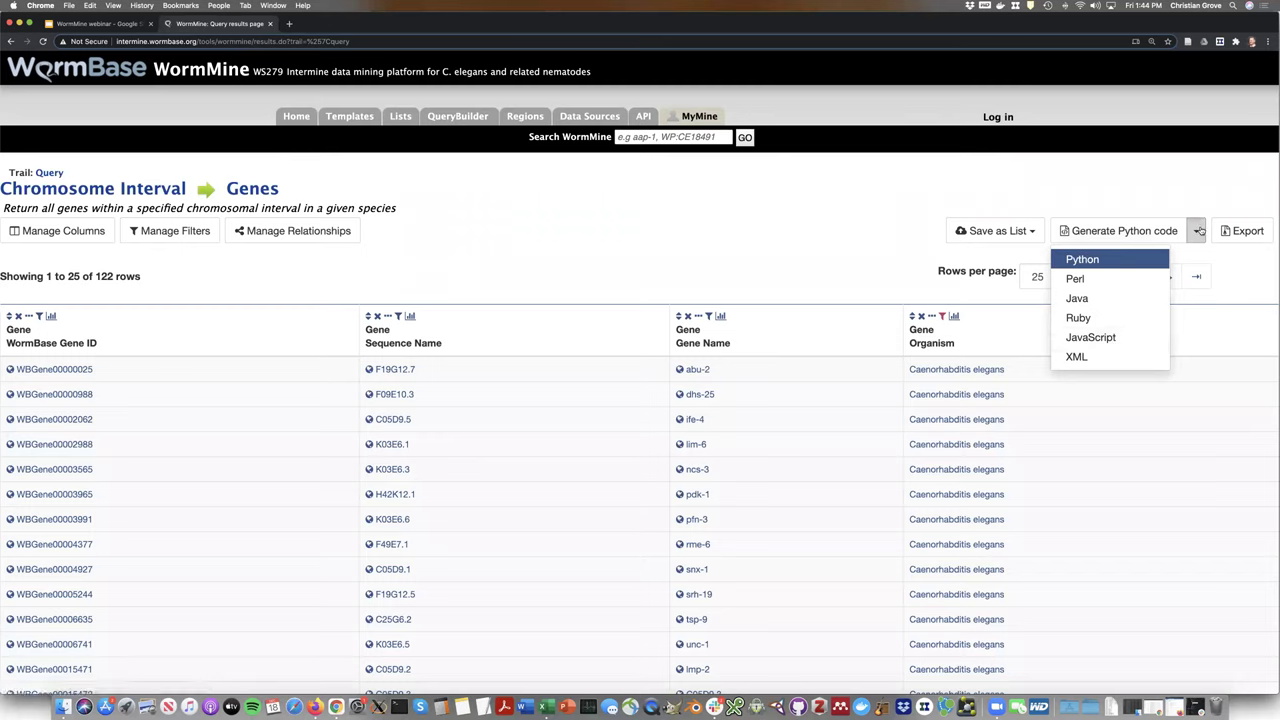
pyautogui.click(1199, 231)
pyautogui.click(1148, 231)
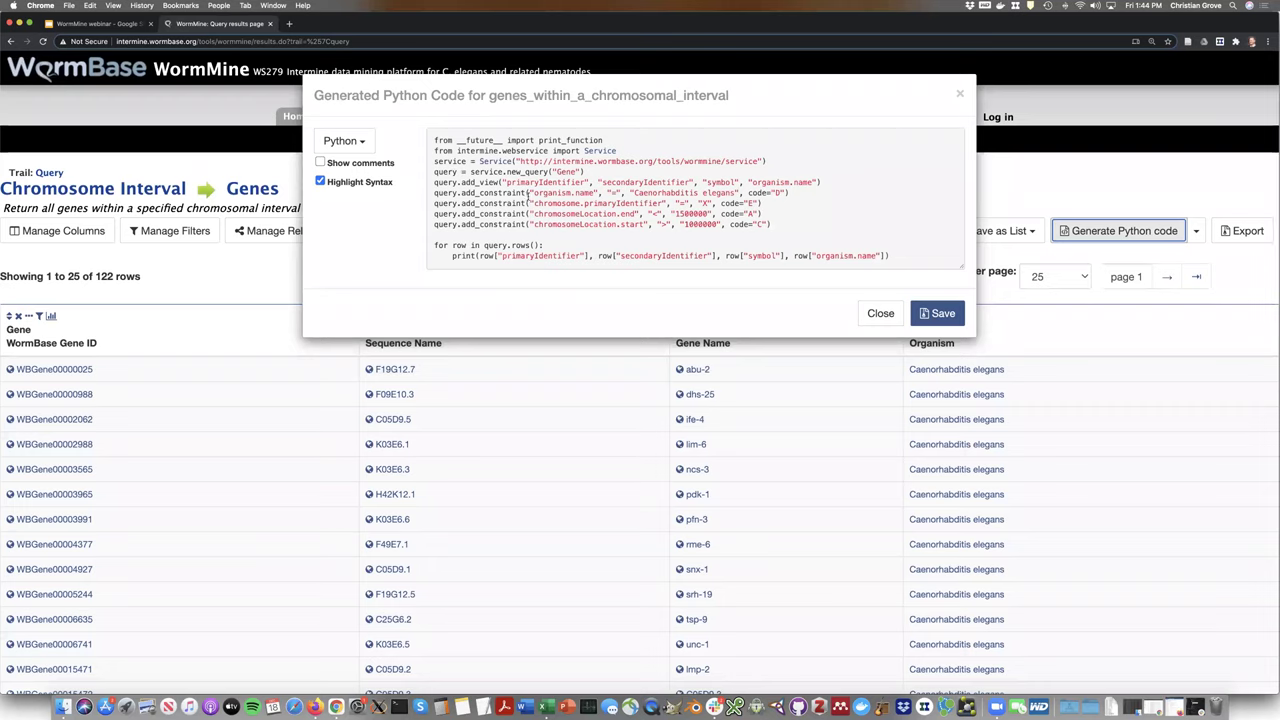
pyautogui.click(878, 314)
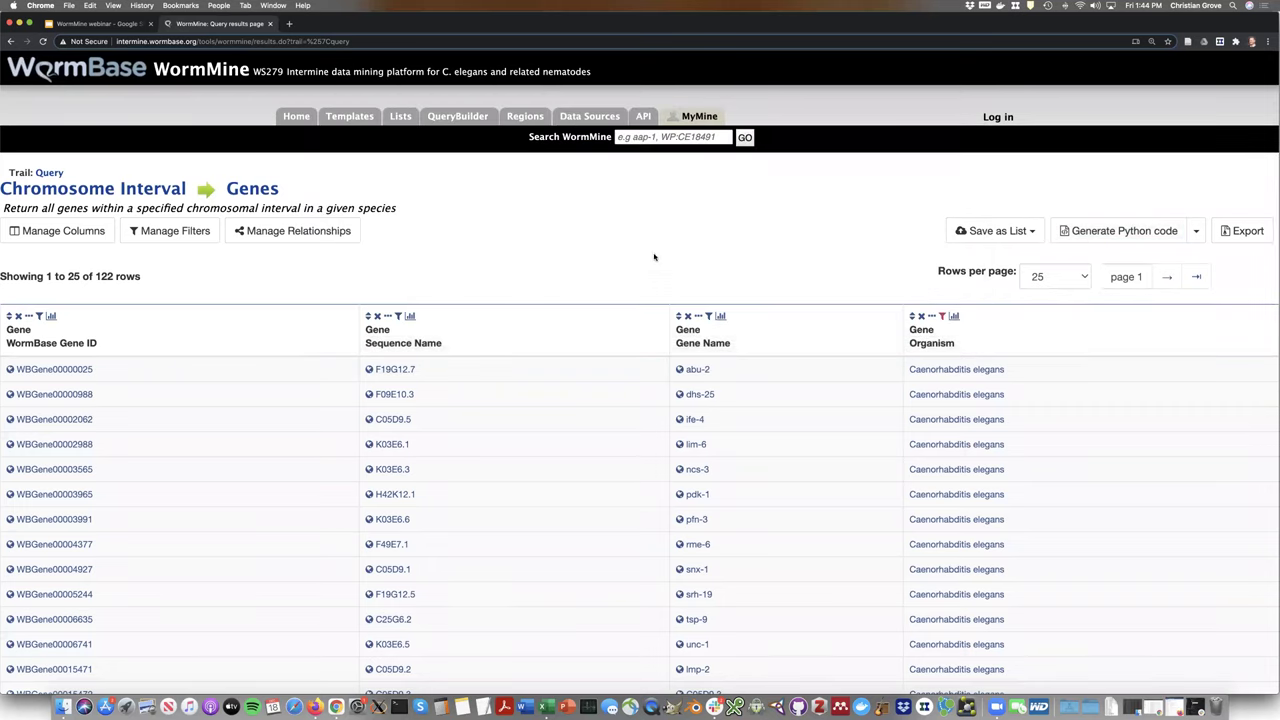
# Open the Gene to Anatomical Expression Patterns template from the home page's expression category and load it into the QueryBuilder for editing
pyautogui.click(304, 119)
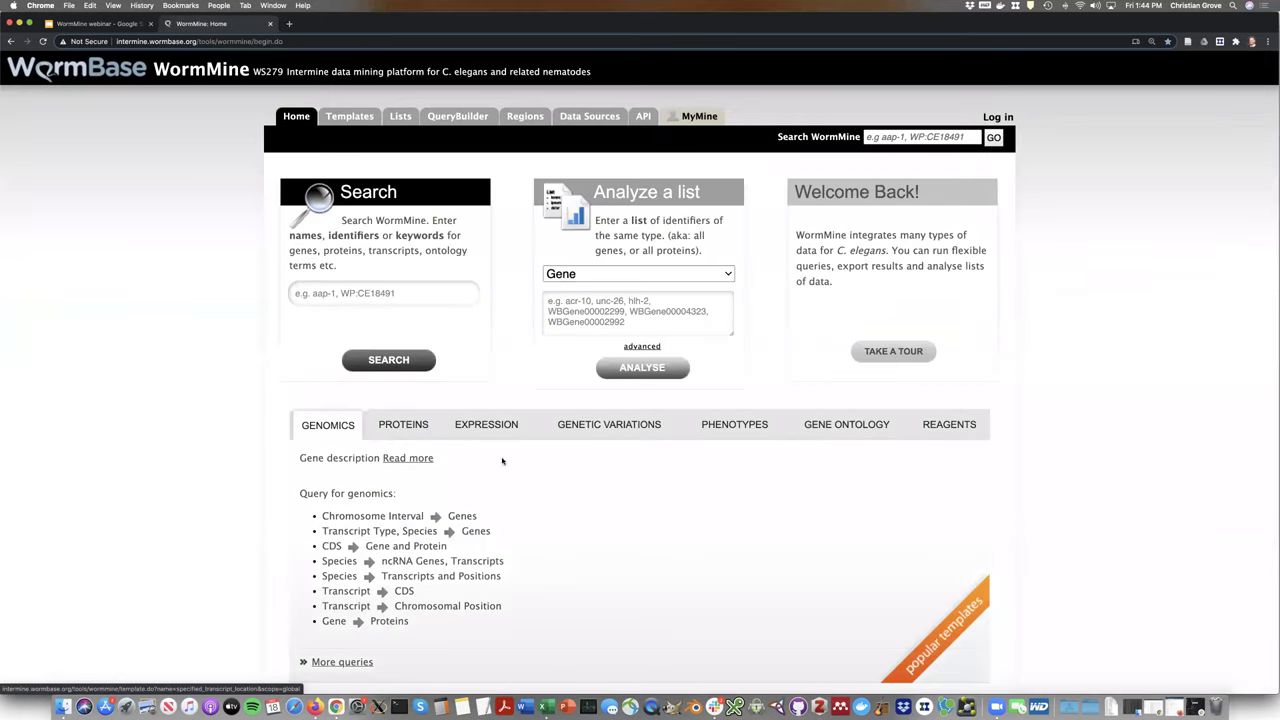
pyautogui.click(610, 425)
pyautogui.click(486, 425)
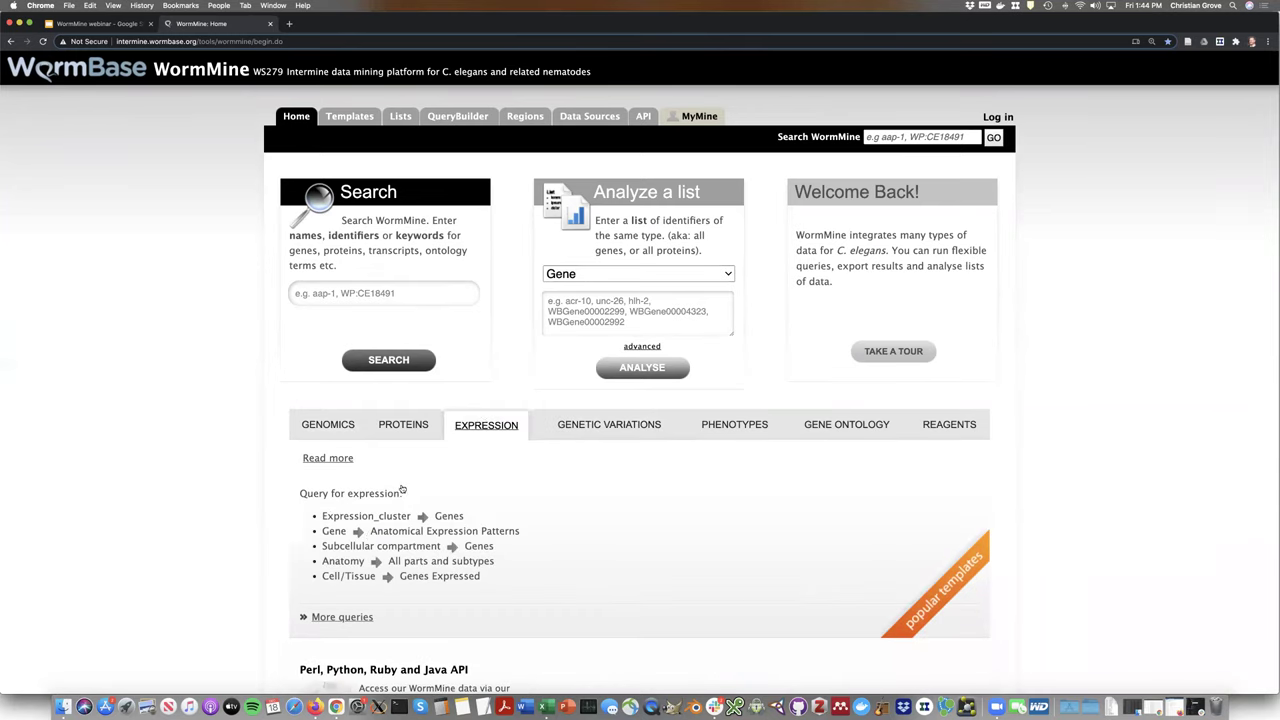
pyautogui.click(388, 532)
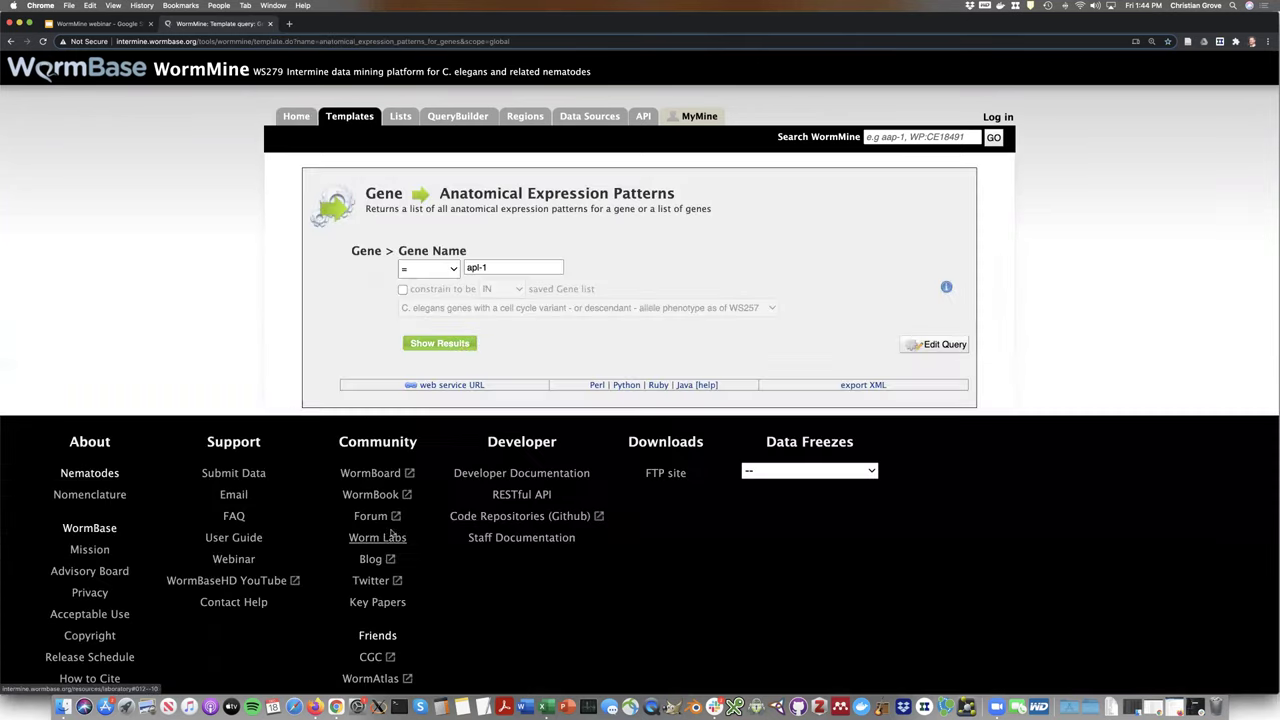
pyautogui.click(945, 344)
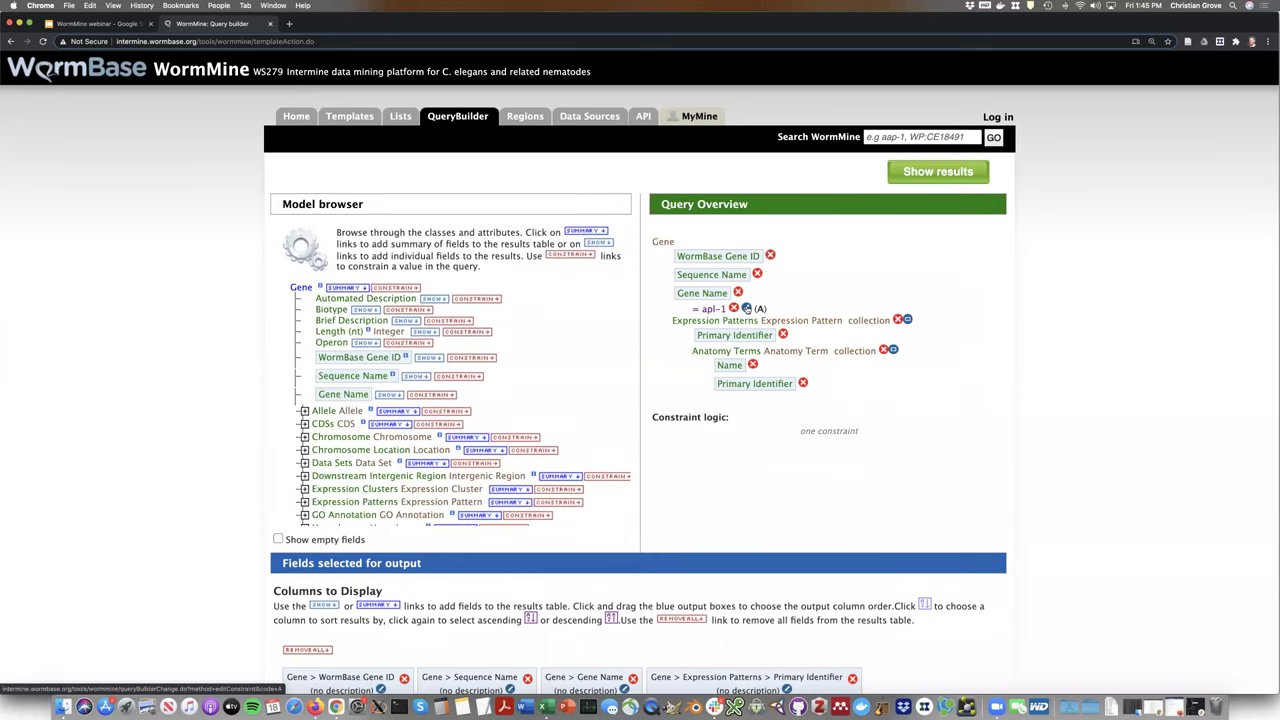
# View the filter options of the Gene Name constraint, close them without changes and return to the home page
pyautogui.click(746, 308)
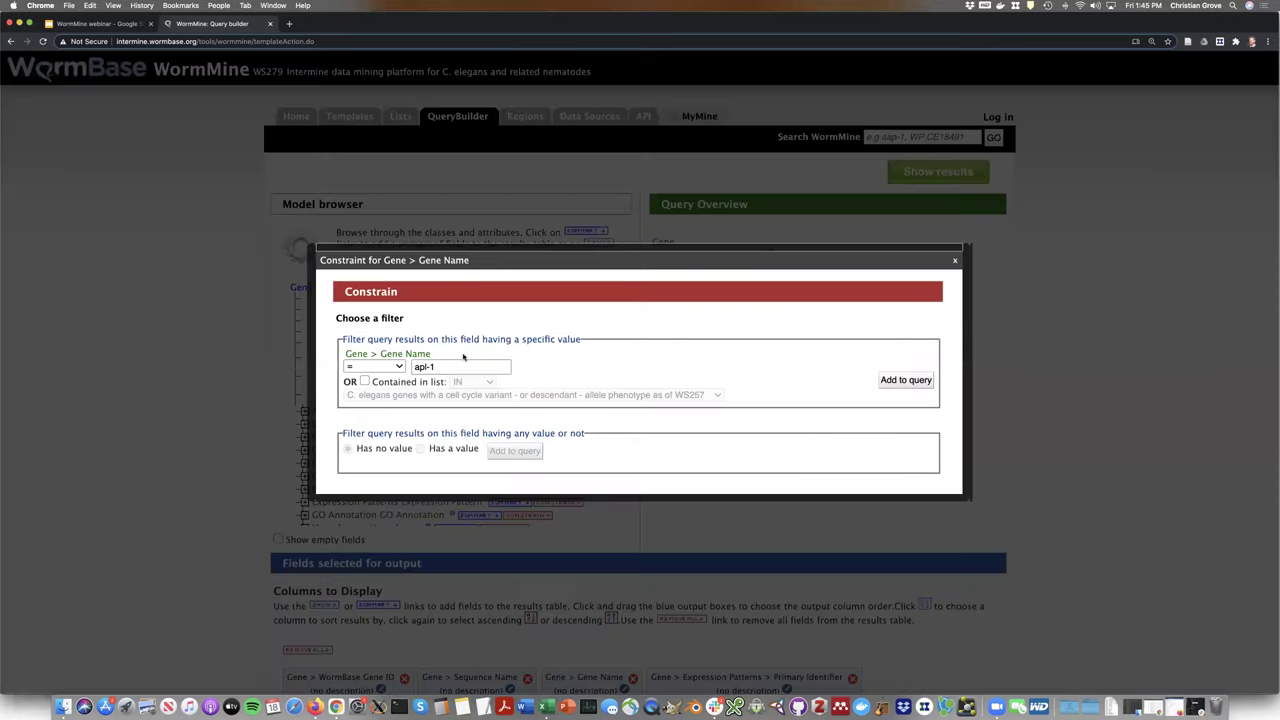
pyautogui.click(955, 263)
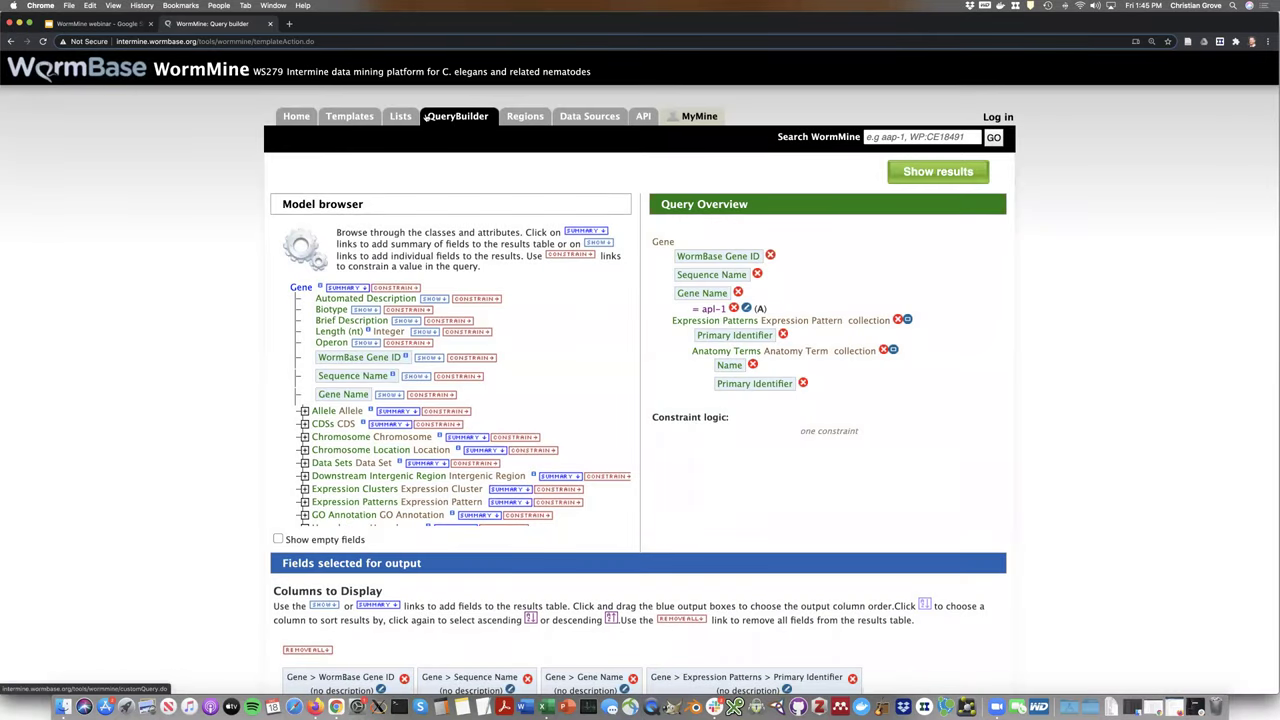
pyautogui.click(333, 119)
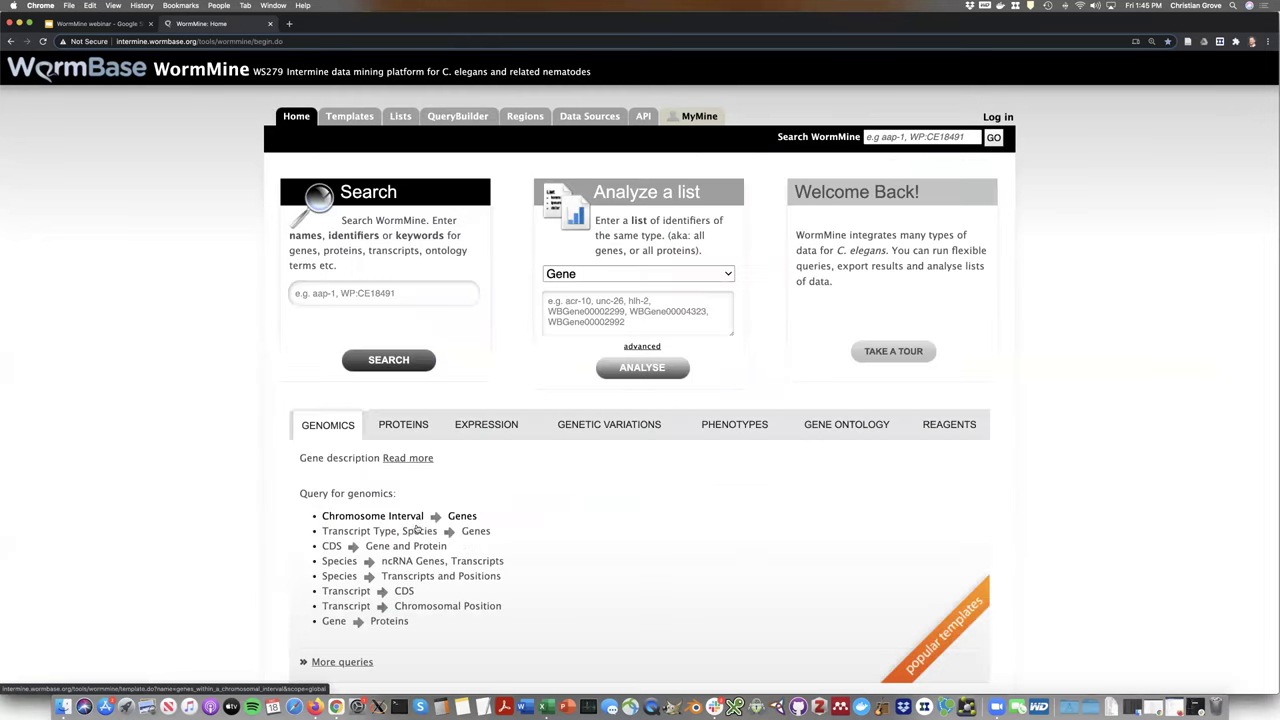
# Open the Templates page and browse the full list of predefined queries
pyautogui.click(360, 118)
pyautogui.scroll(-10, 608, 403)
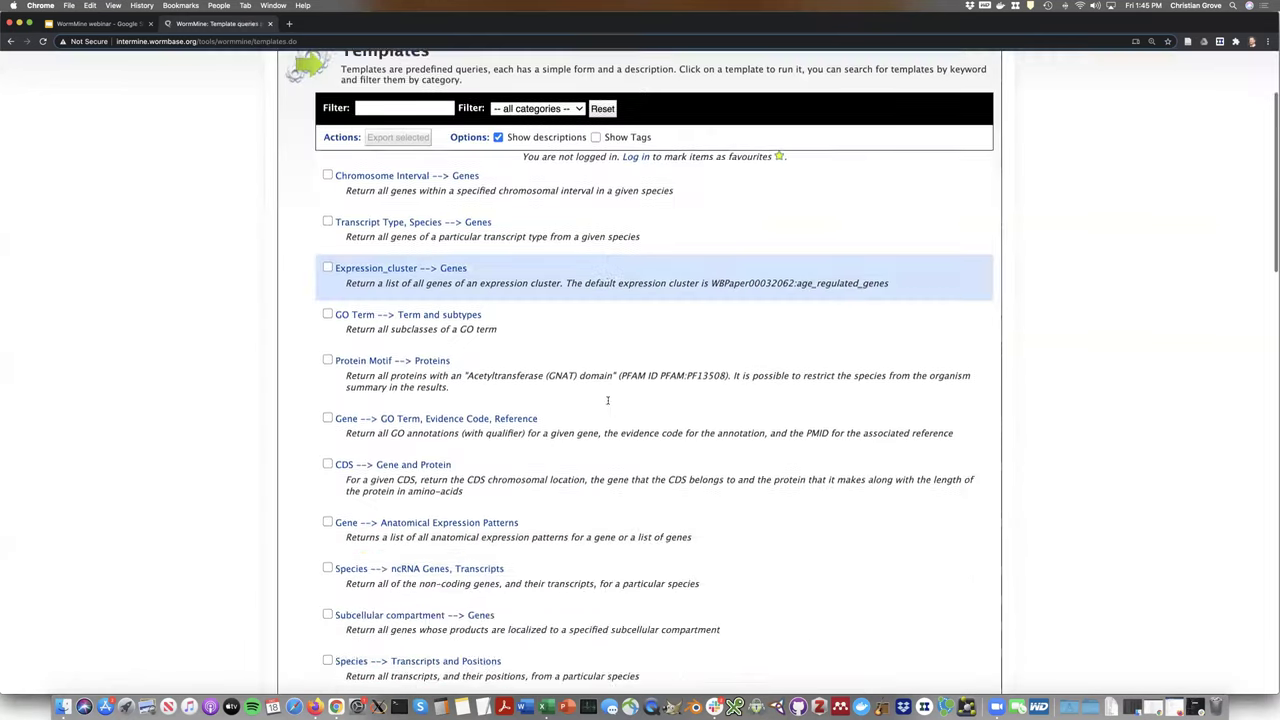
pyautogui.scroll(-10, 608, 403)
pyautogui.scroll(20, 424, 149)
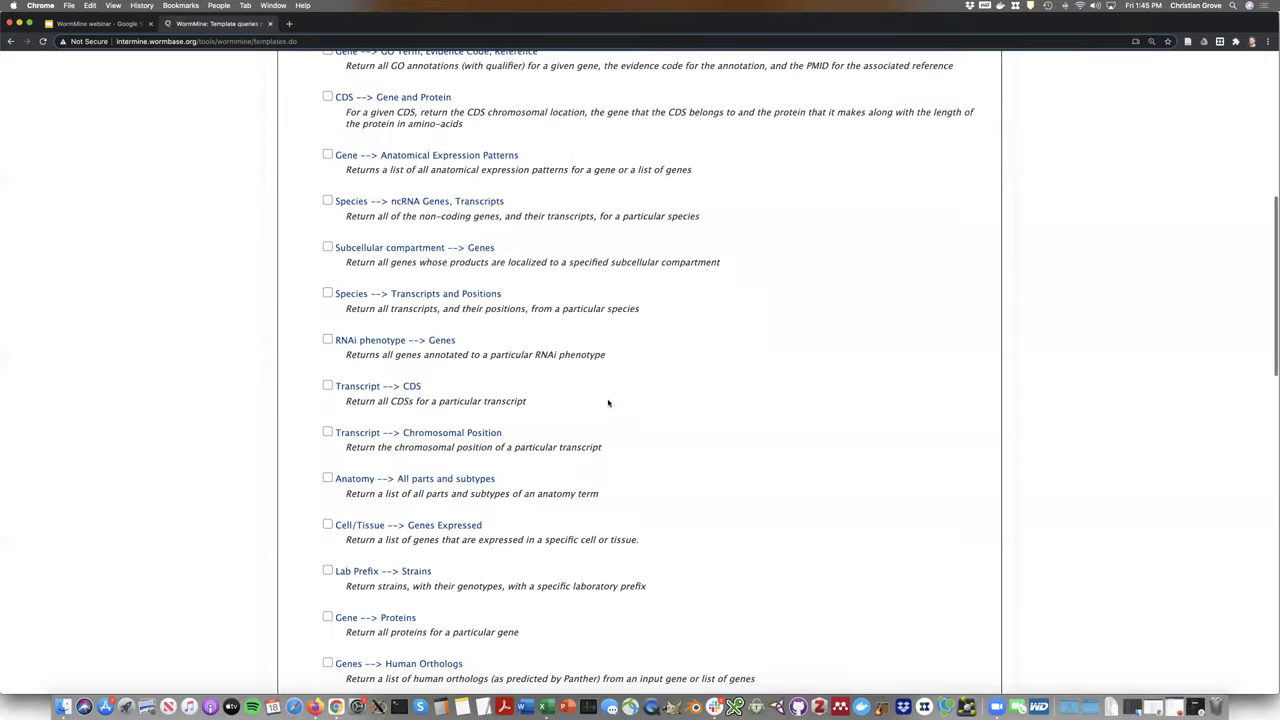
# Open the form for uploading a new list and look through the selectable identifier types, keeping Gene
pyautogui.click(398, 116)
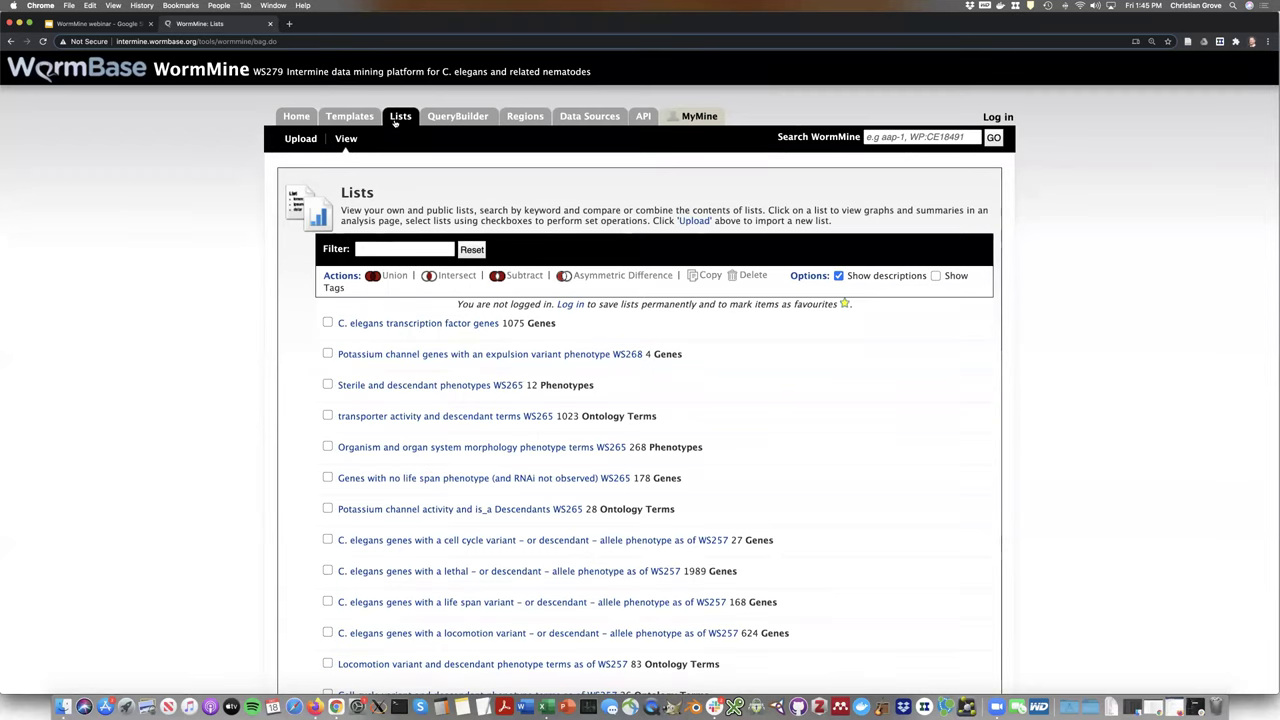
pyautogui.click(290, 140)
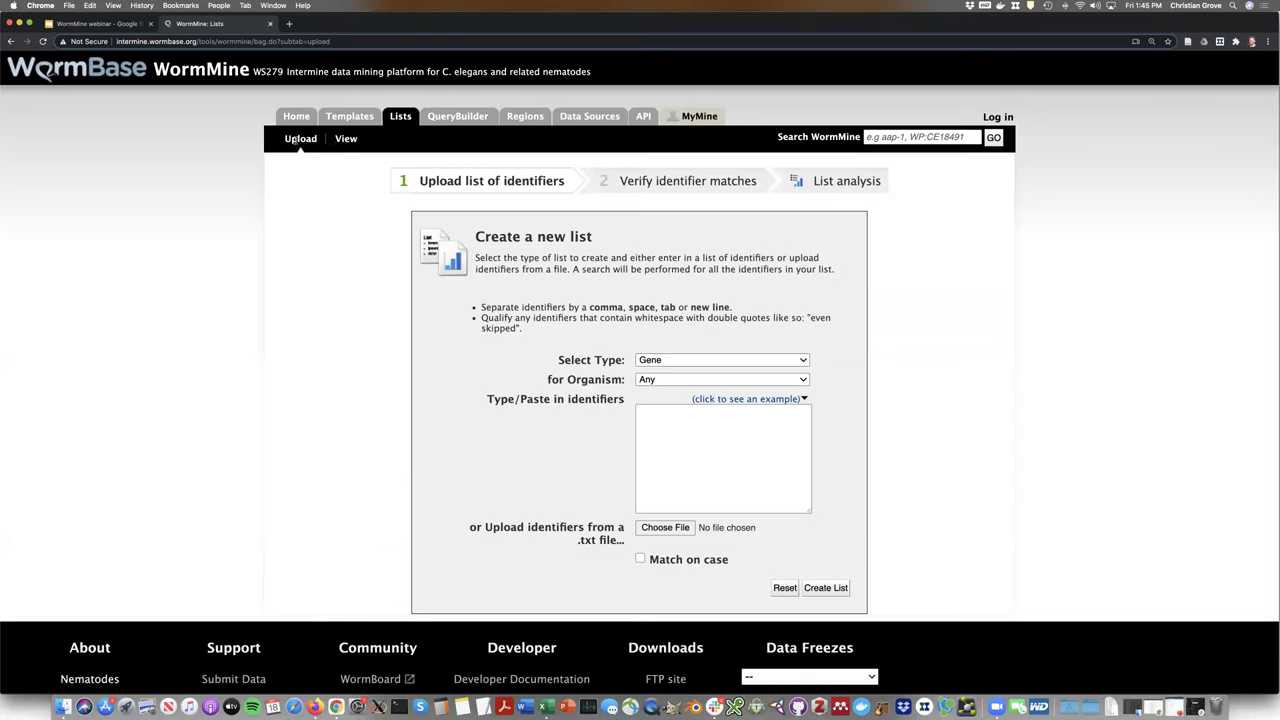
pyautogui.click(734, 481)
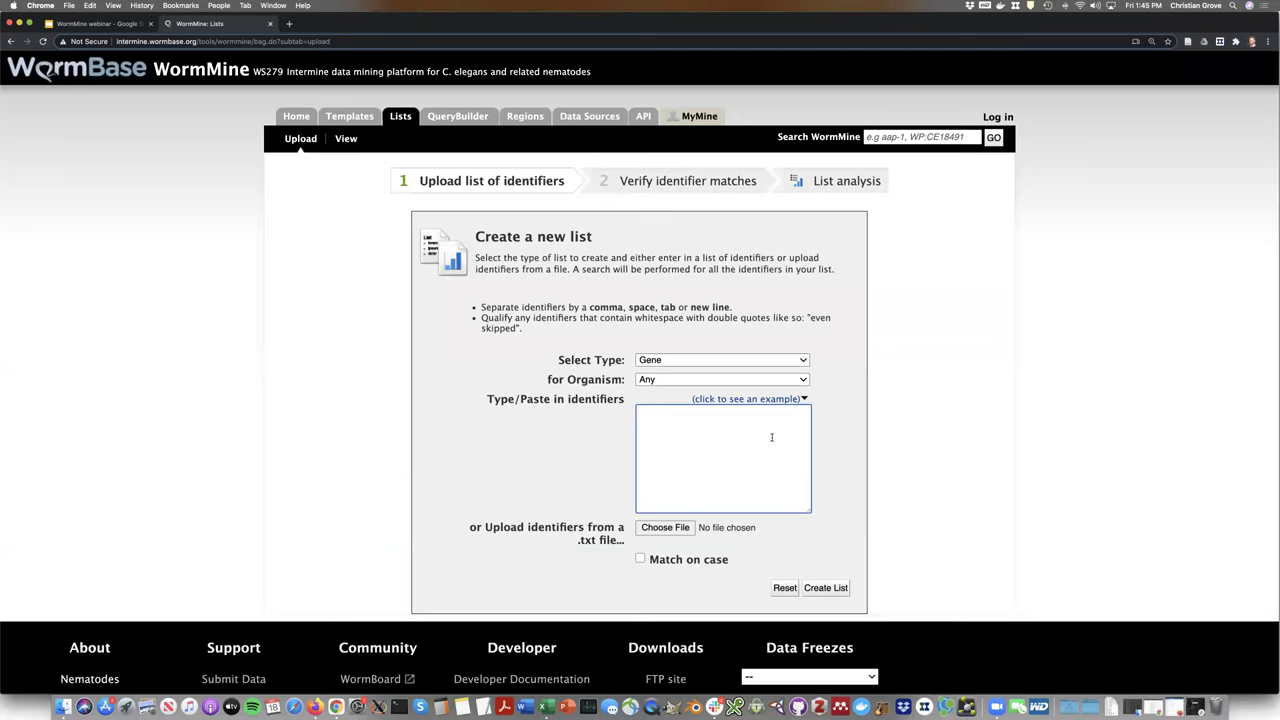
pyautogui.click(721, 360)
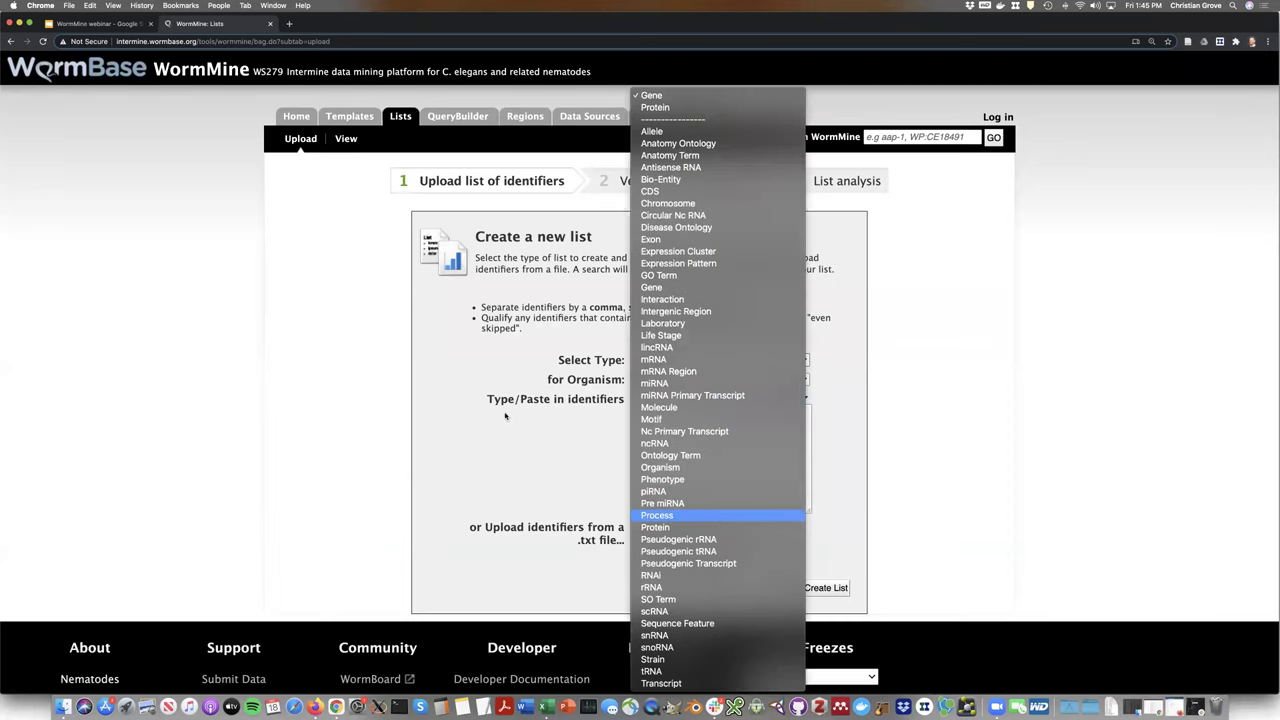
pyautogui.click(686, 442)
pyautogui.click(686, 442)
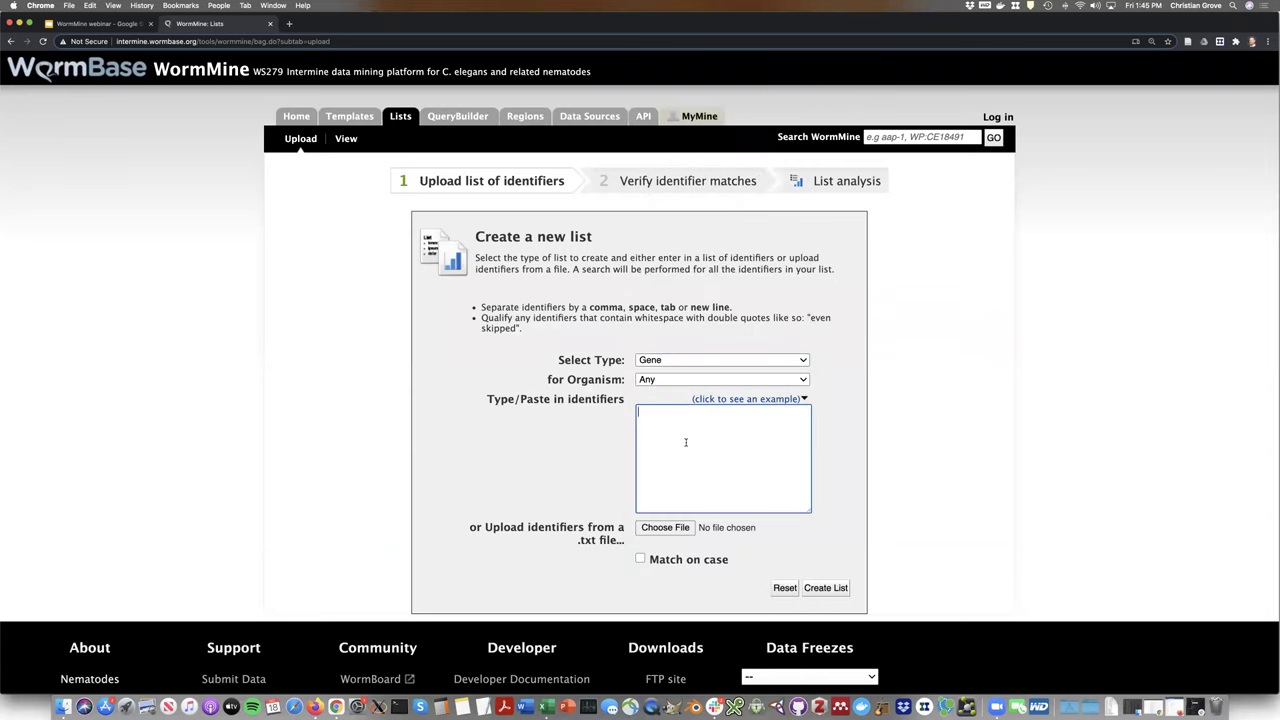
# Fill in the example gene identifiers, keep the organism as Any and create the list
pyautogui.click(717, 399)
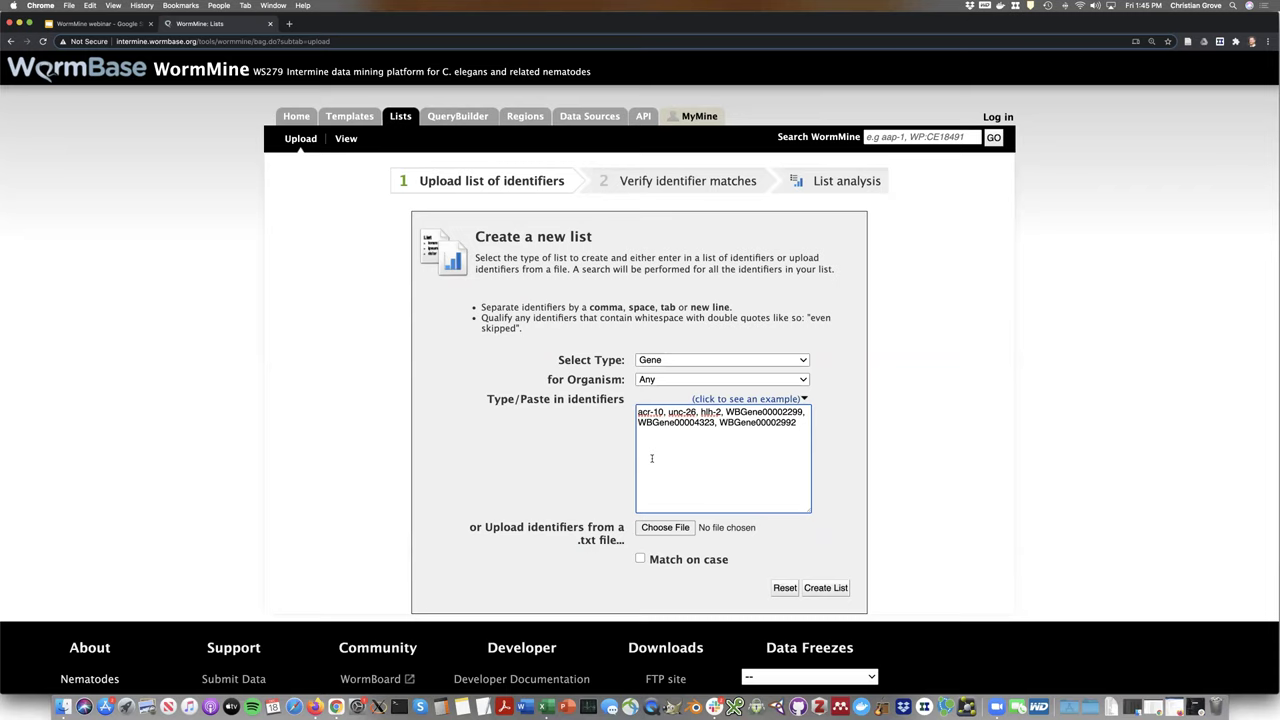
pyautogui.click(678, 379)
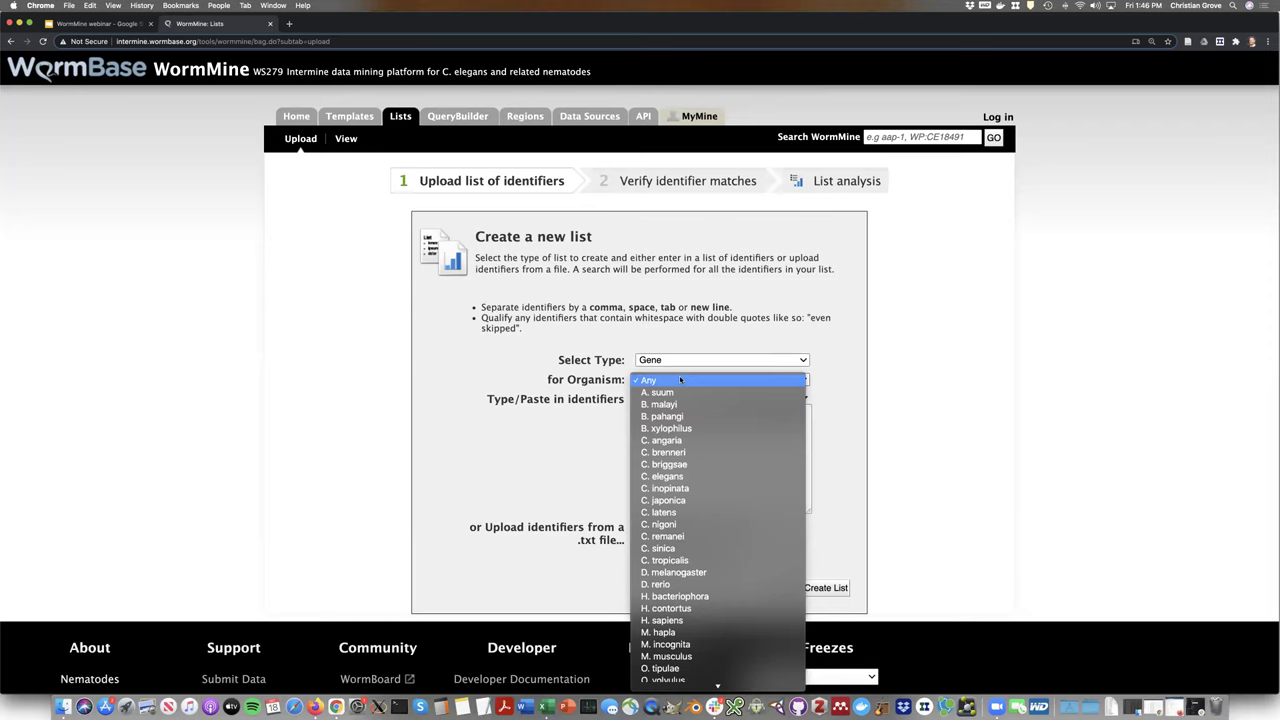
pyautogui.click(680, 380)
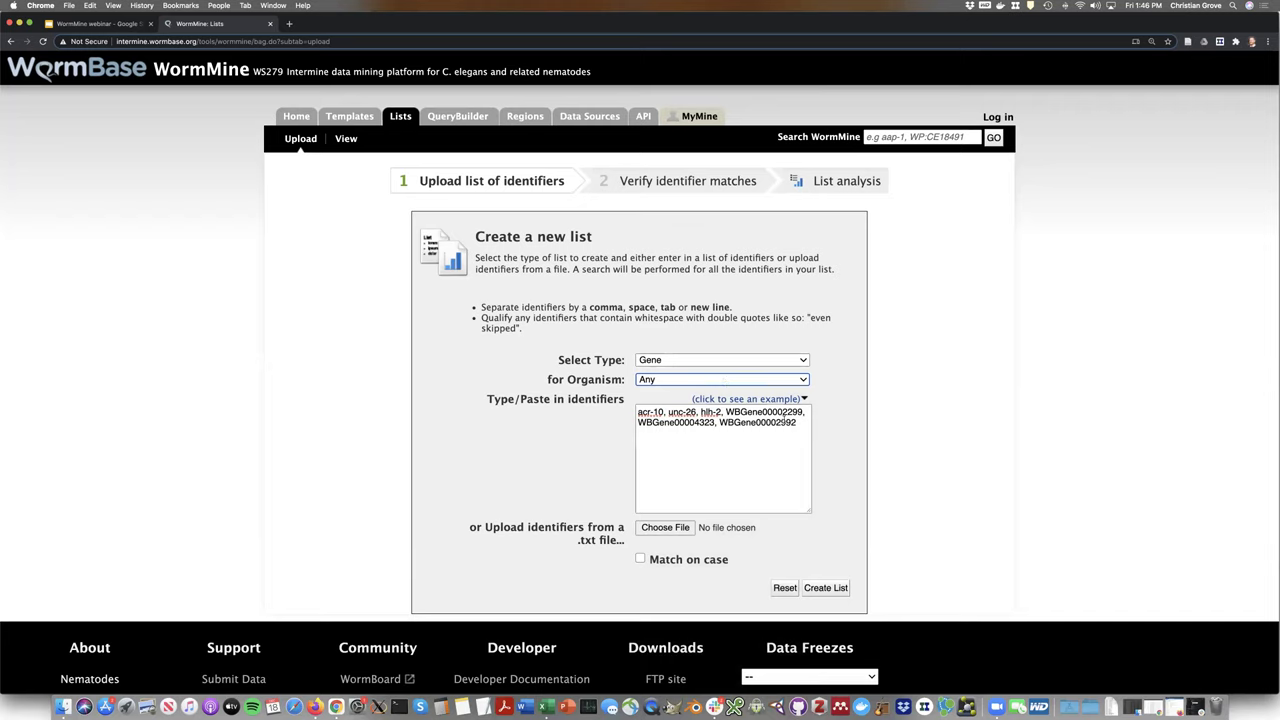
pyautogui.moveTo(798, 421); pyautogui.dragTo(606, 421)
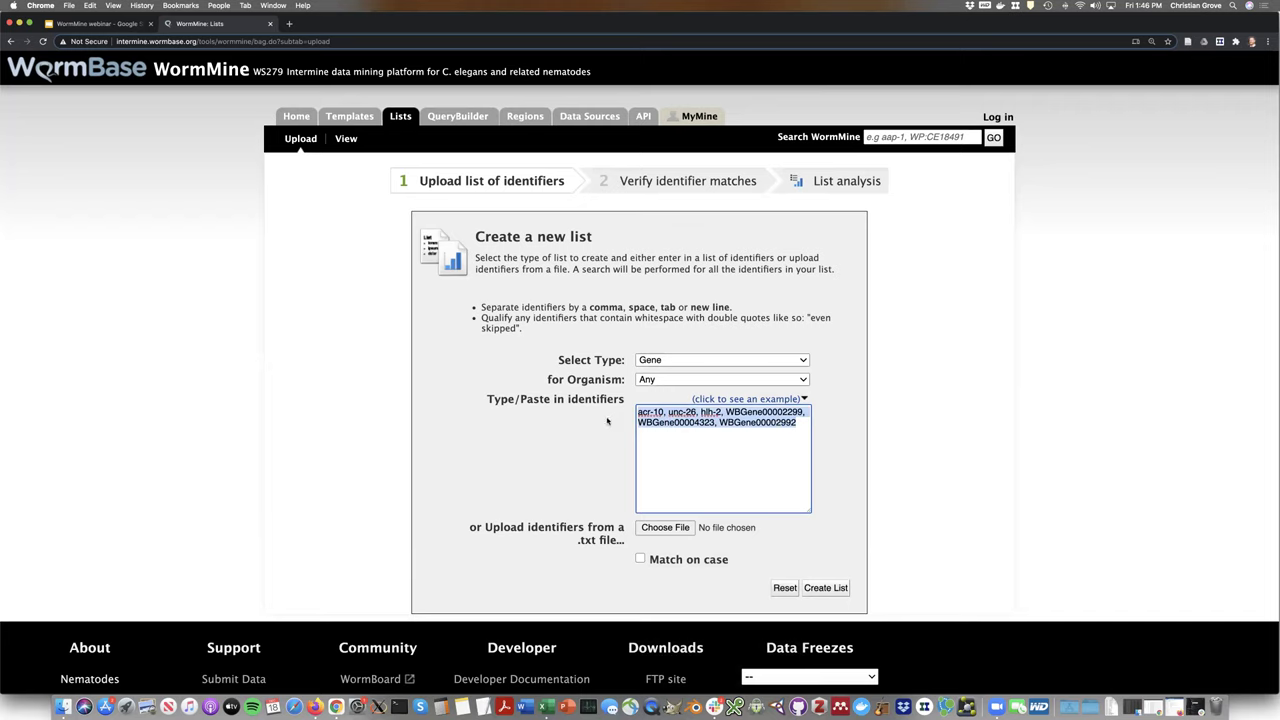
pyautogui.click(652, 450)
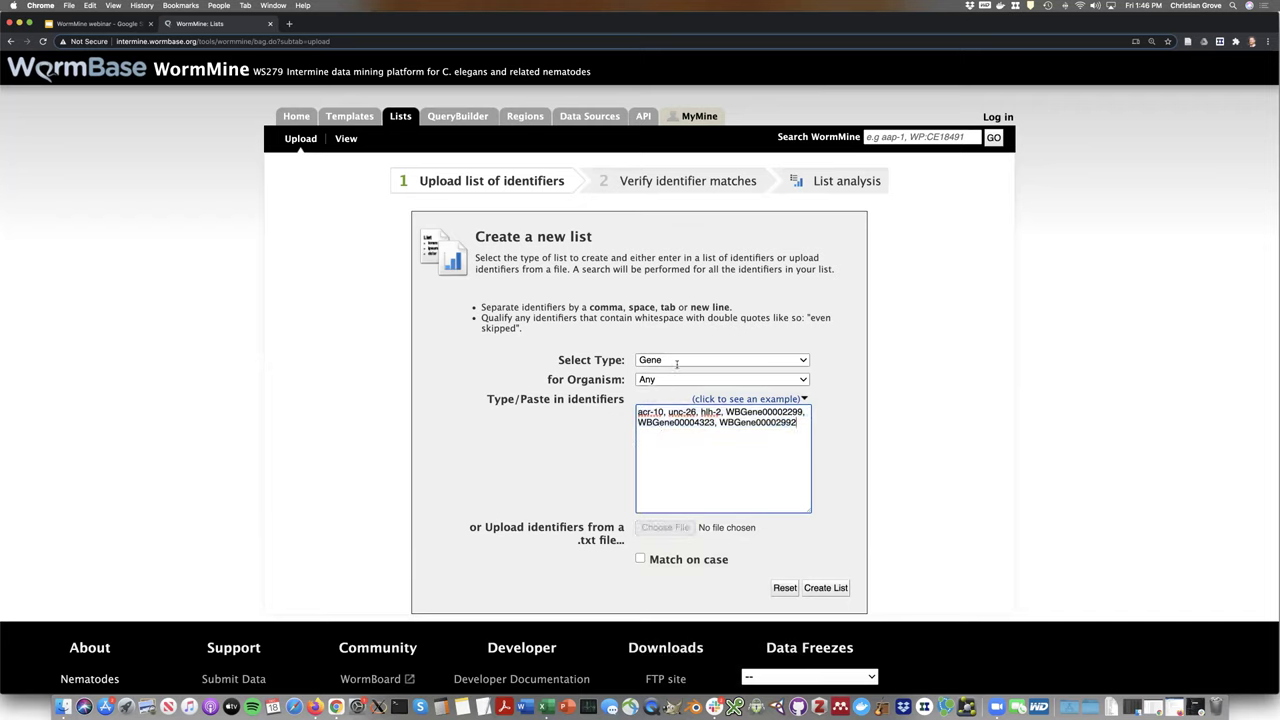
pyautogui.click(838, 589)
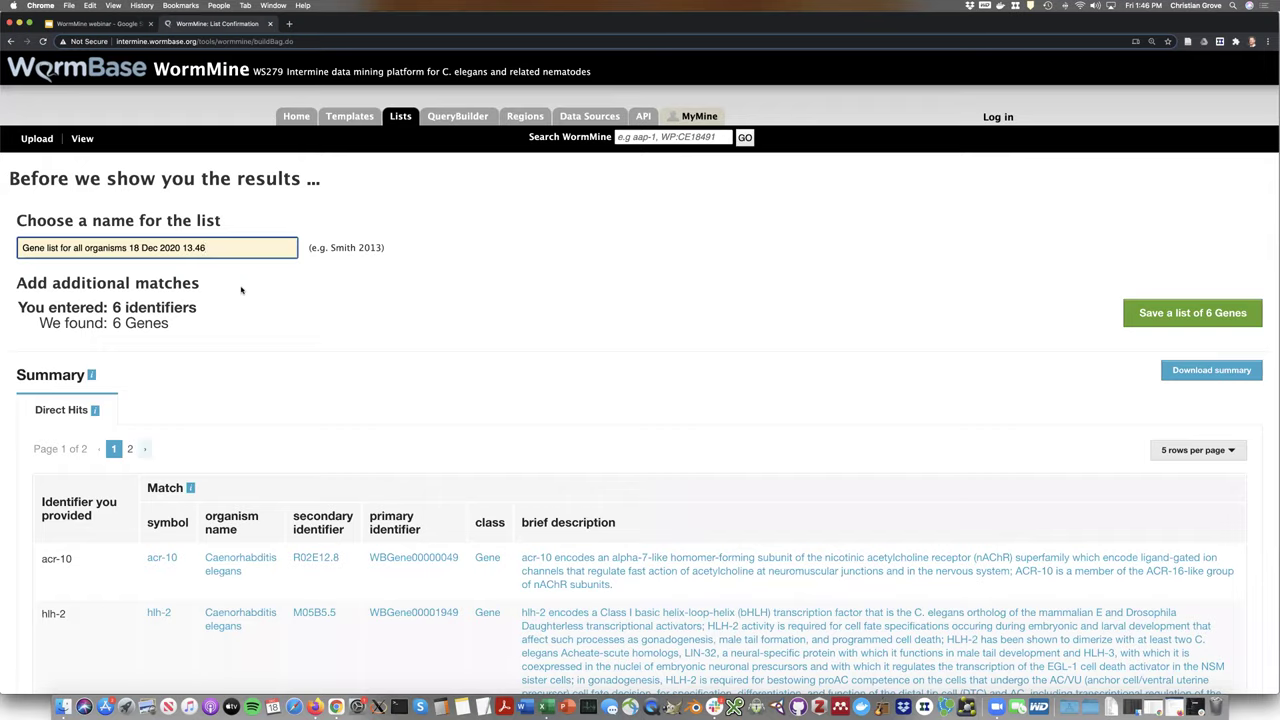
# Review the matched identifiers, name the new gene list "Sample List" and save it
pyautogui.scroll(-5, 241, 290)
pyautogui.scroll(3, 113, 173)
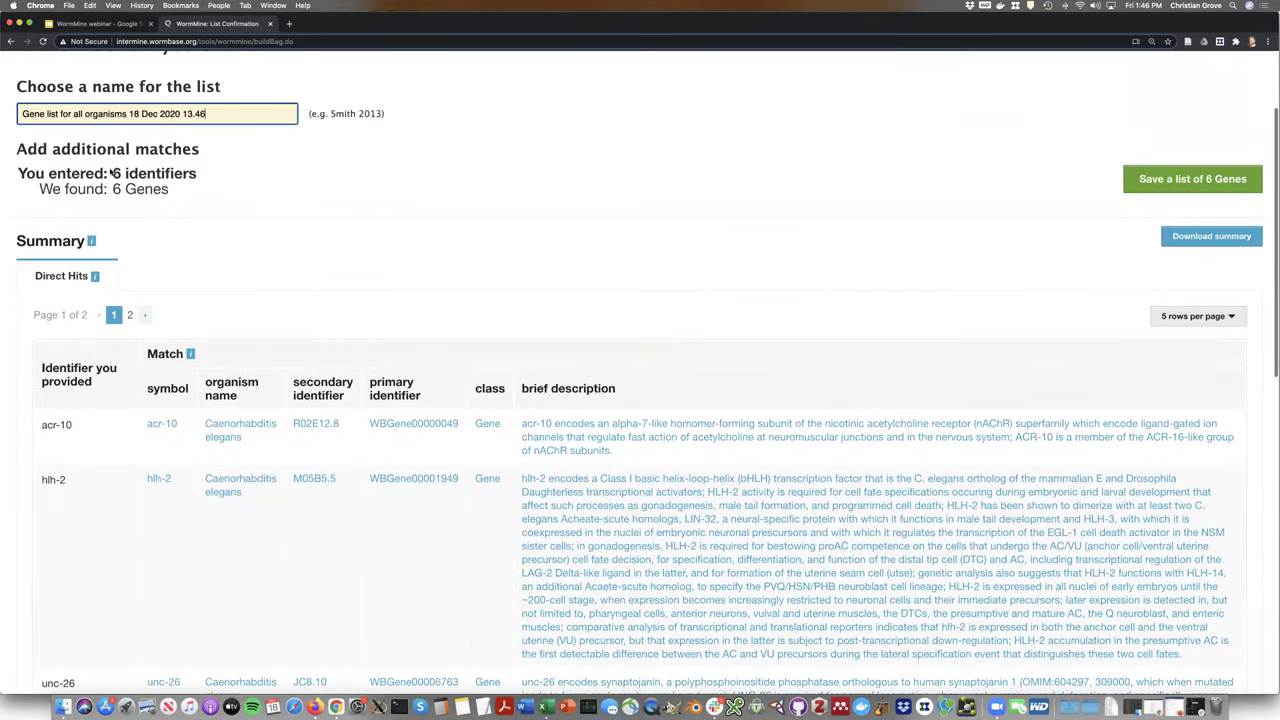
pyautogui.moveTo(112, 173); pyautogui.dragTo(170, 190)
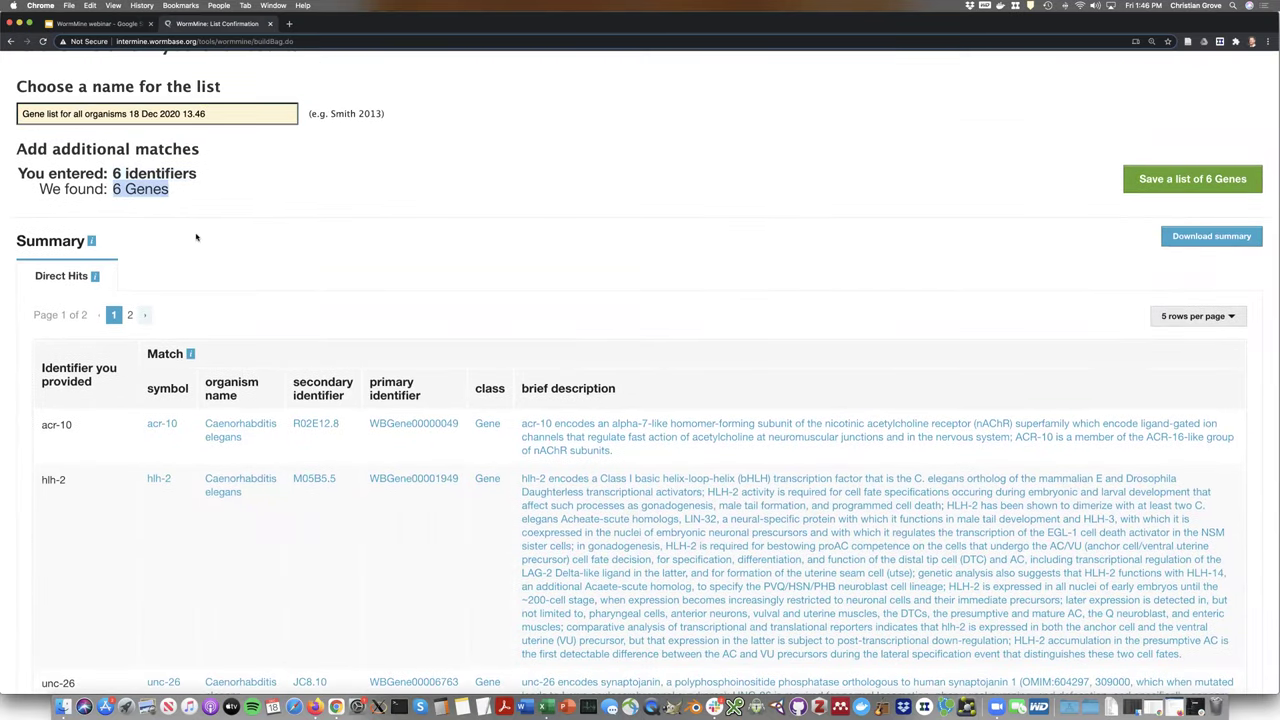
pyautogui.scroll(-5, 200, 245)
pyautogui.scroll(8, 220, 230)
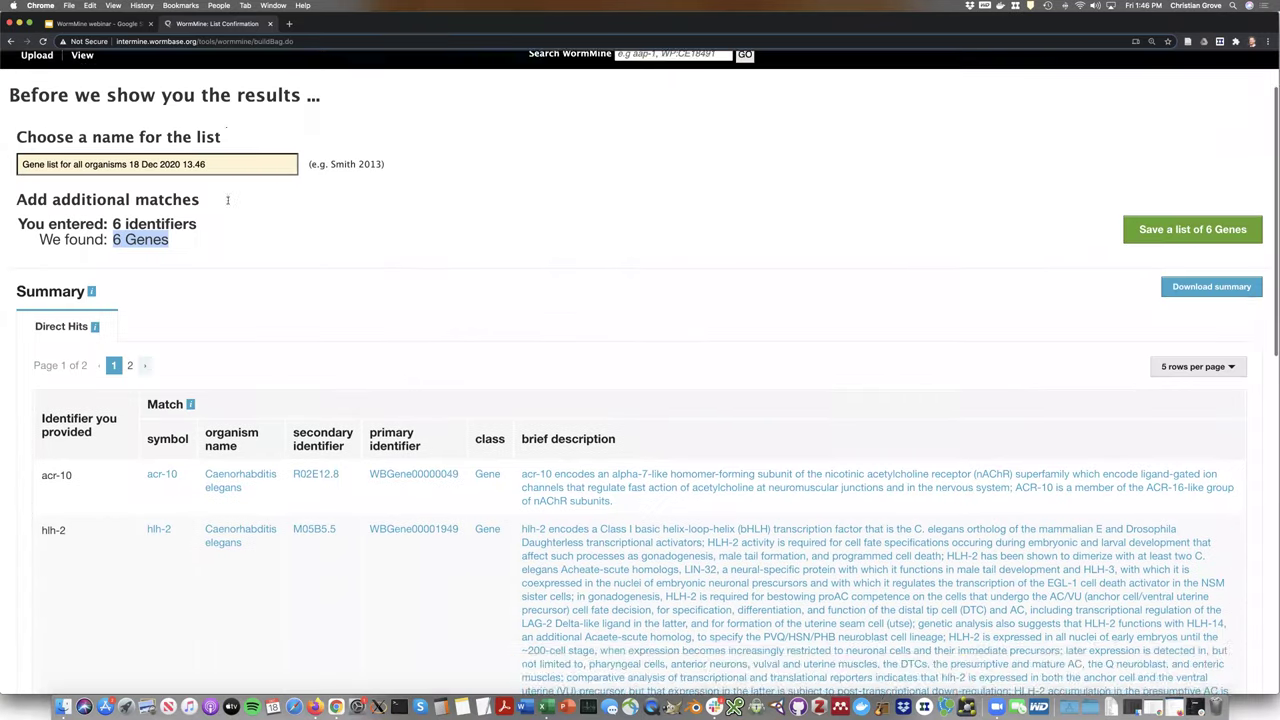
pyautogui.tripleClick(255, 205)
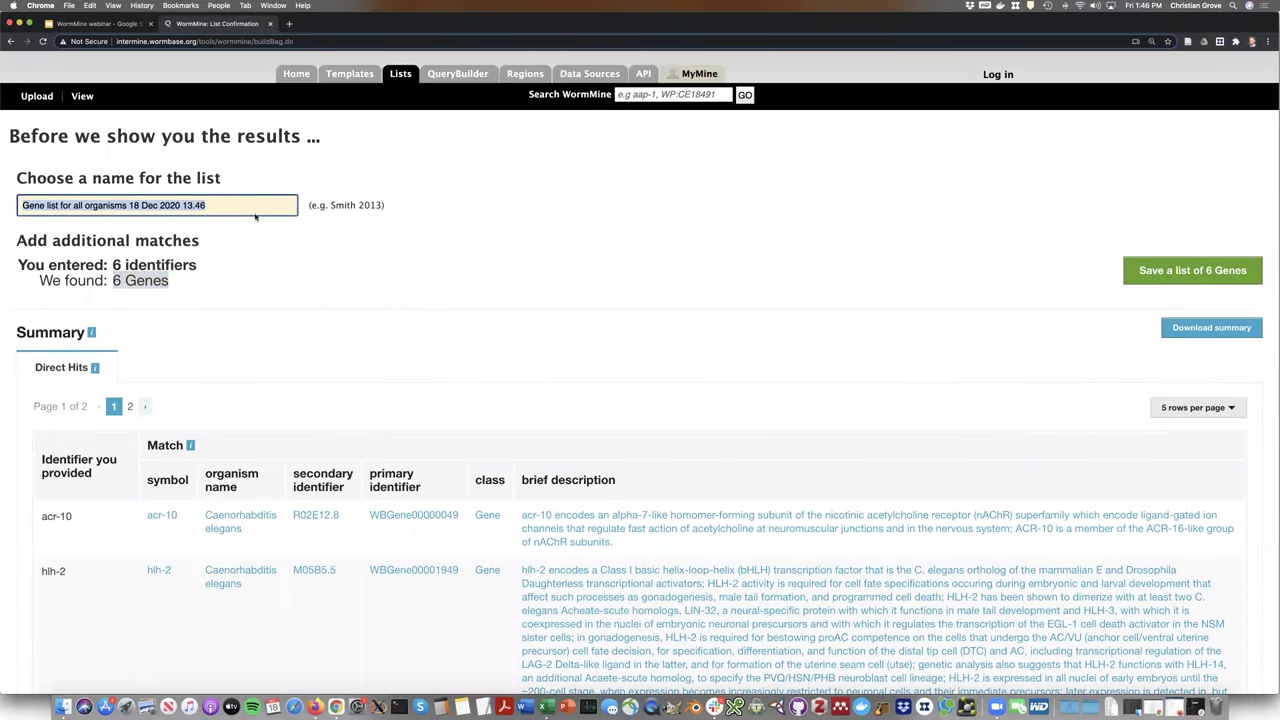
pyautogui.write('Sample List')
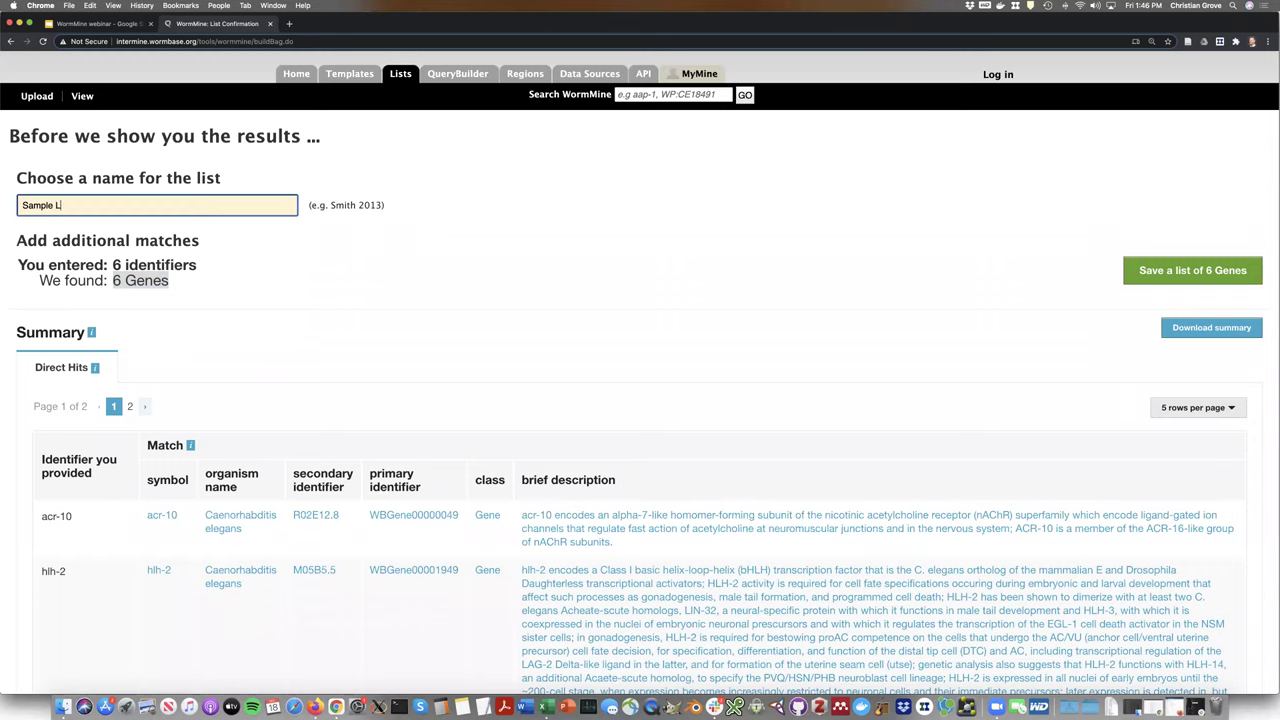
pyautogui.click(1172, 270)
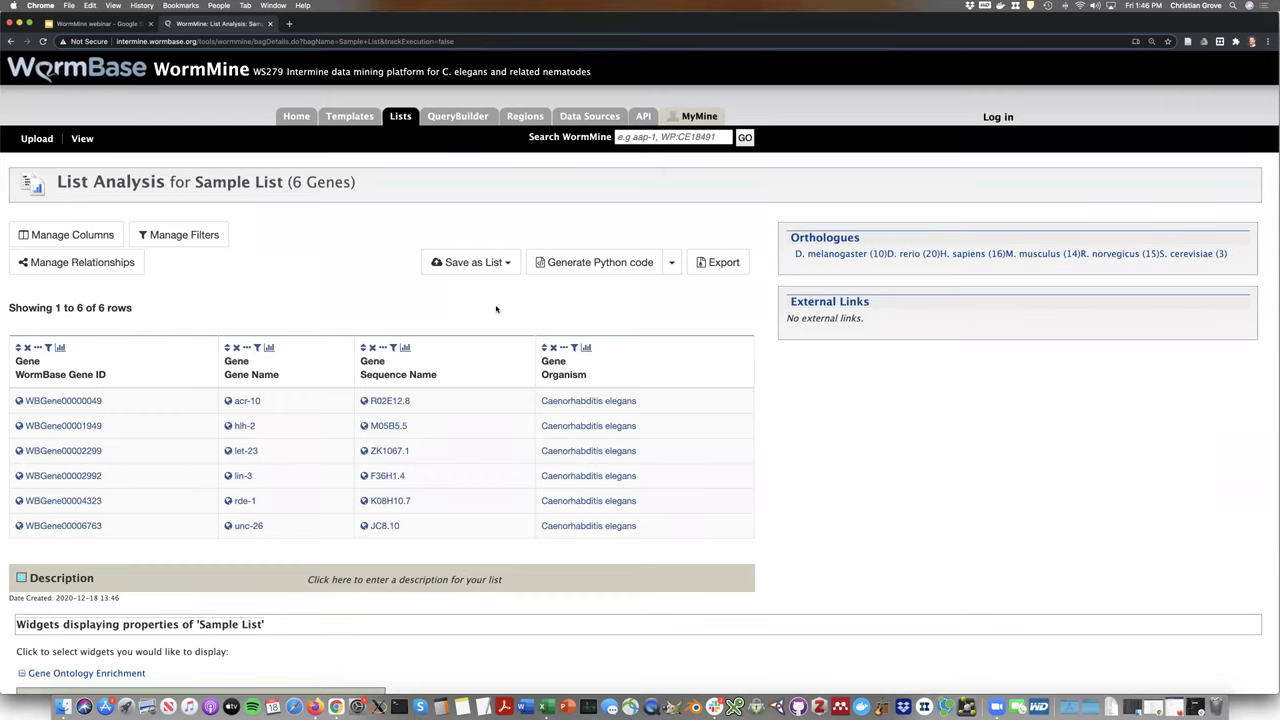
# Find Sample List in the overview of all lists and open its analysis page
pyautogui.click(398, 117)
pyautogui.click(346, 139)
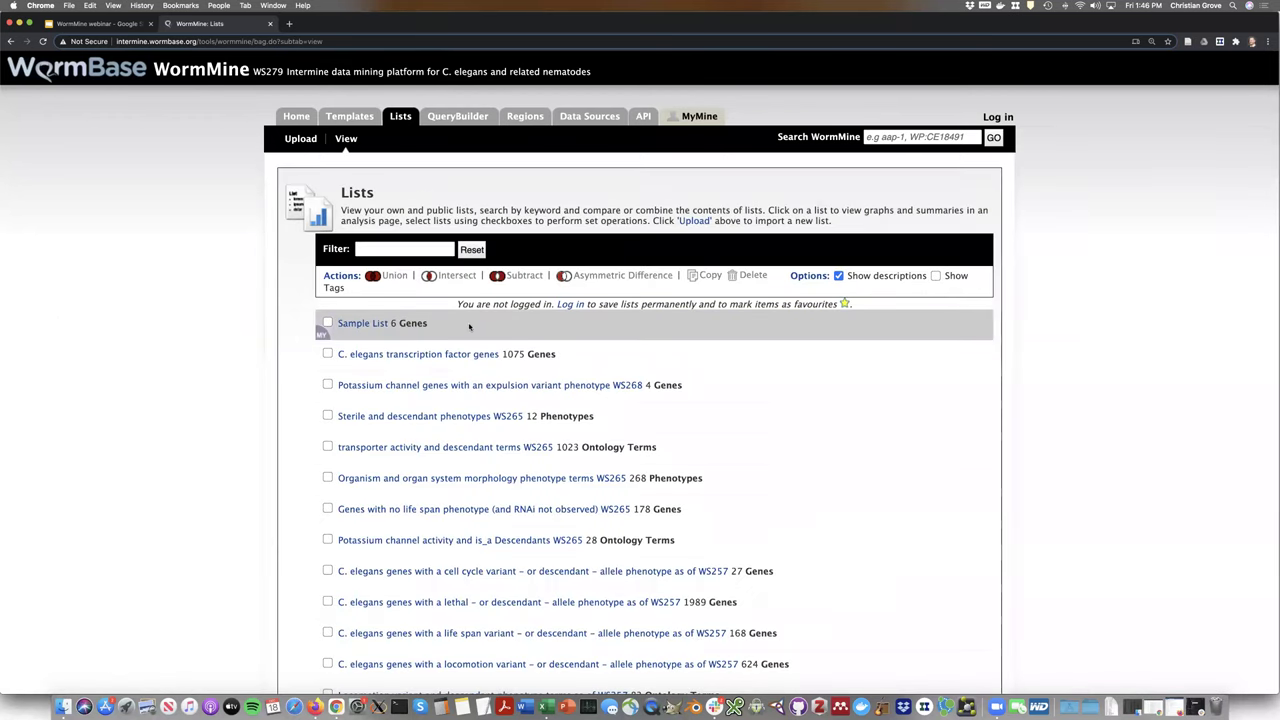
pyautogui.click(366, 324)
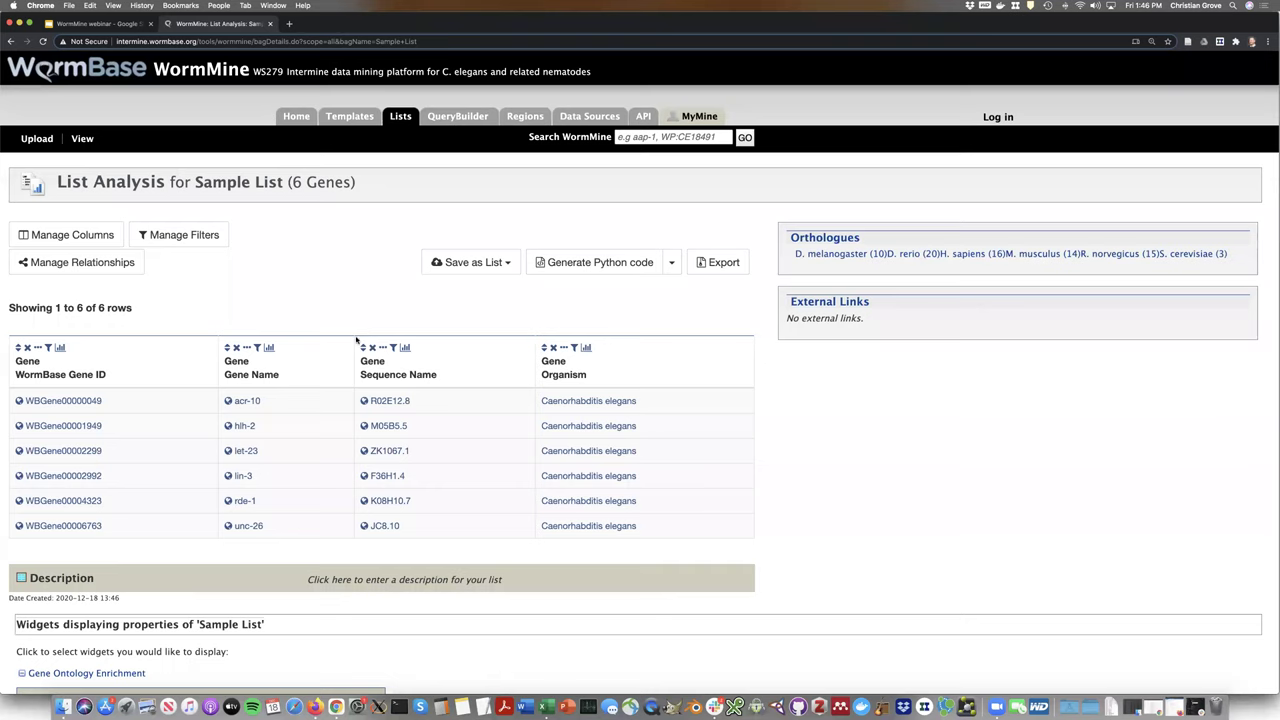
# Return to the lists overview and look through the available public lists of genes, phenotypes and ontology terms
pyautogui.click(400, 120)
pyautogui.click(327, 322)
pyautogui.click(327, 322)
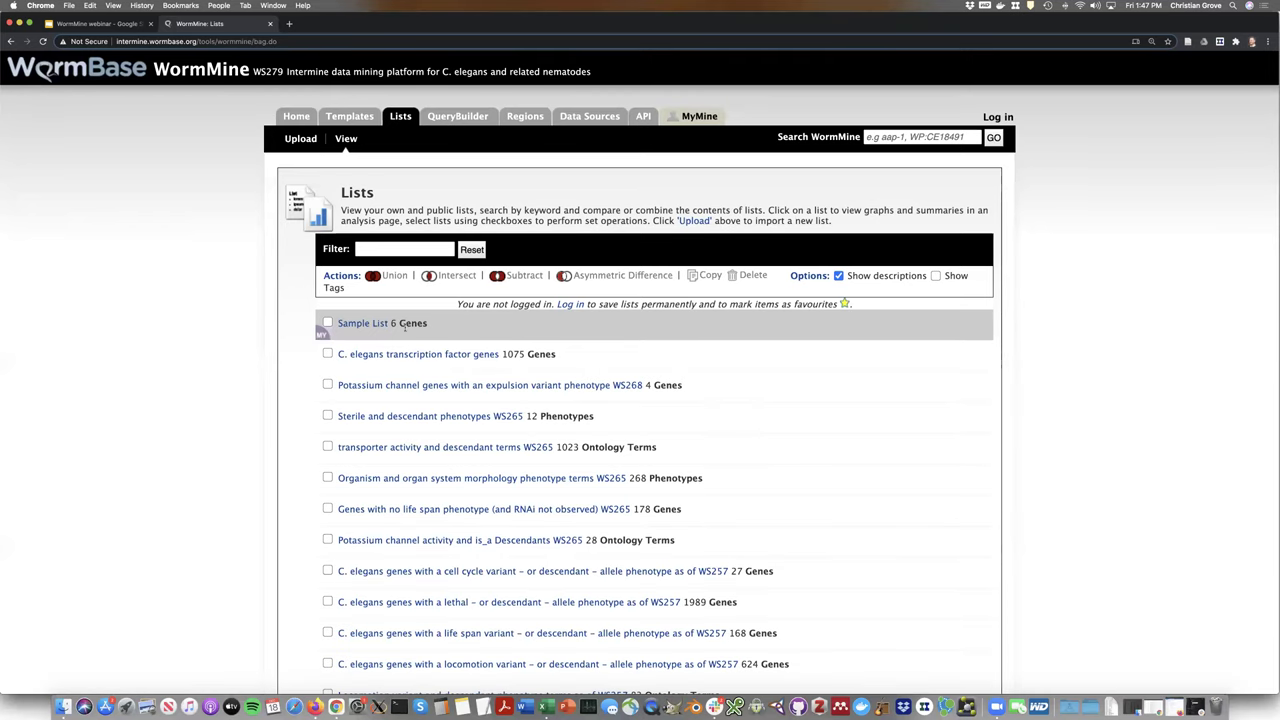
pyautogui.scroll(-3, 297, 294)
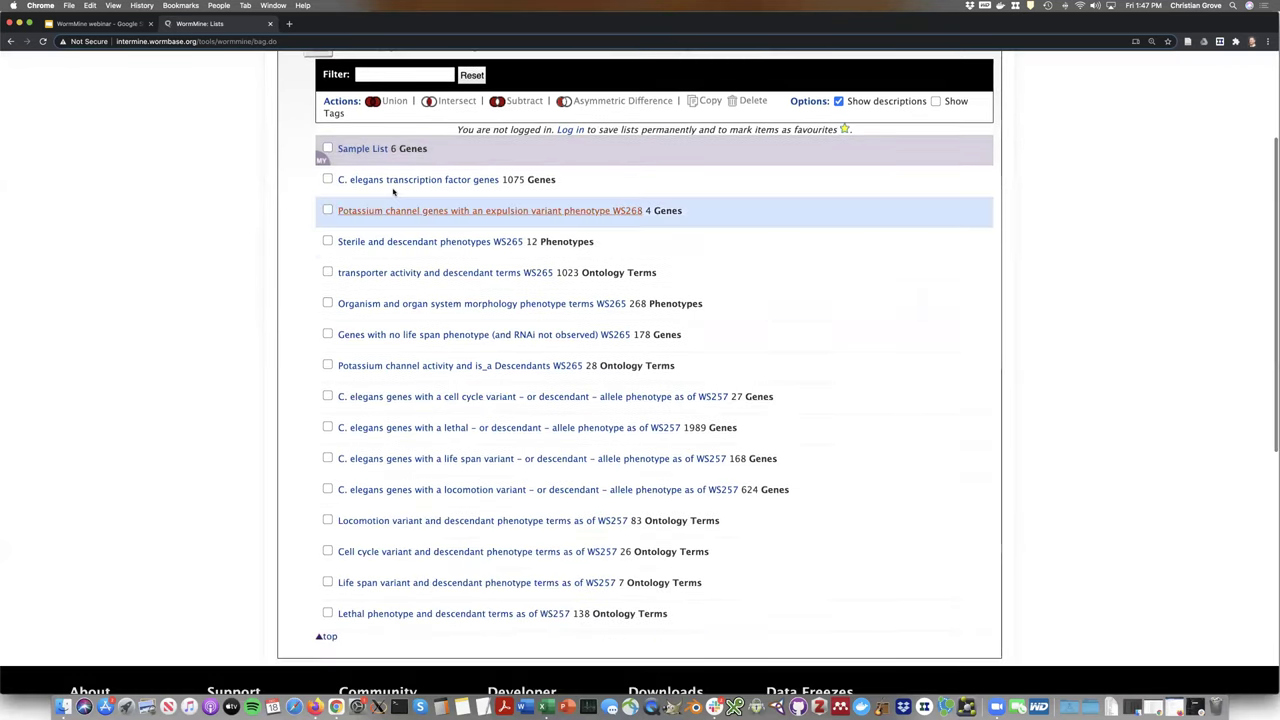
pyautogui.scroll(3, 481, 543)
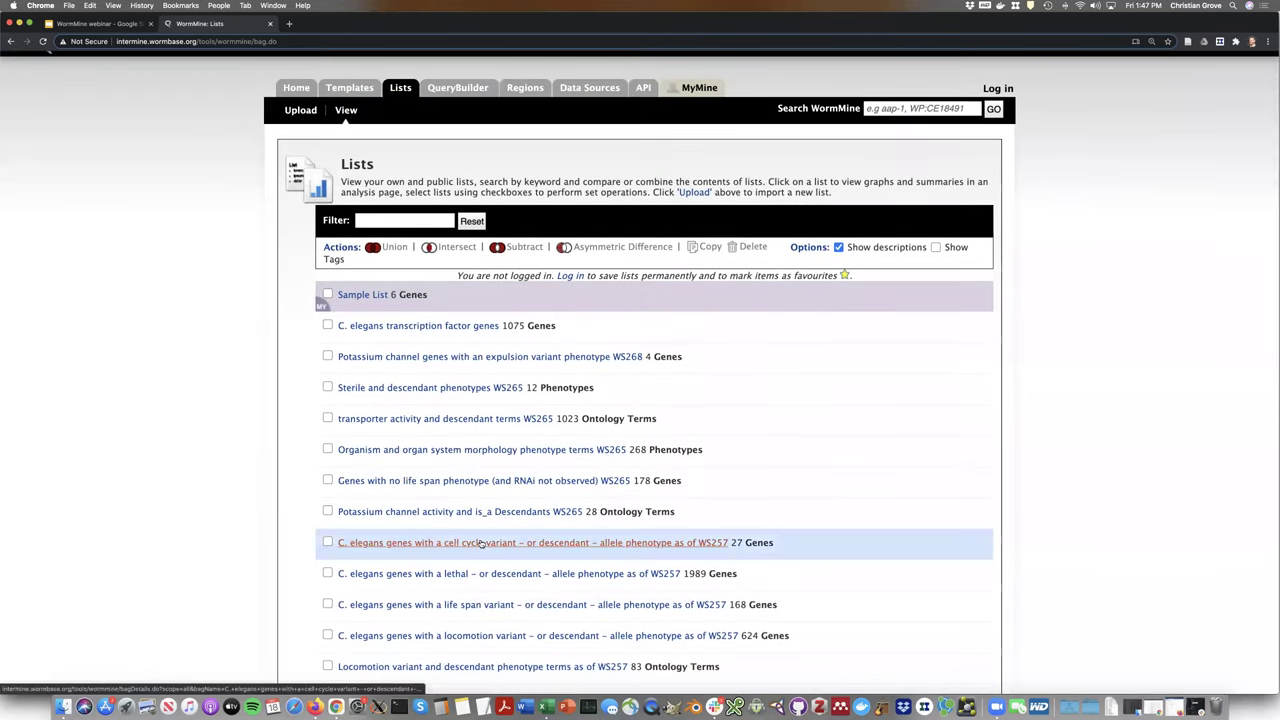
pyautogui.scroll(1, 481, 543)
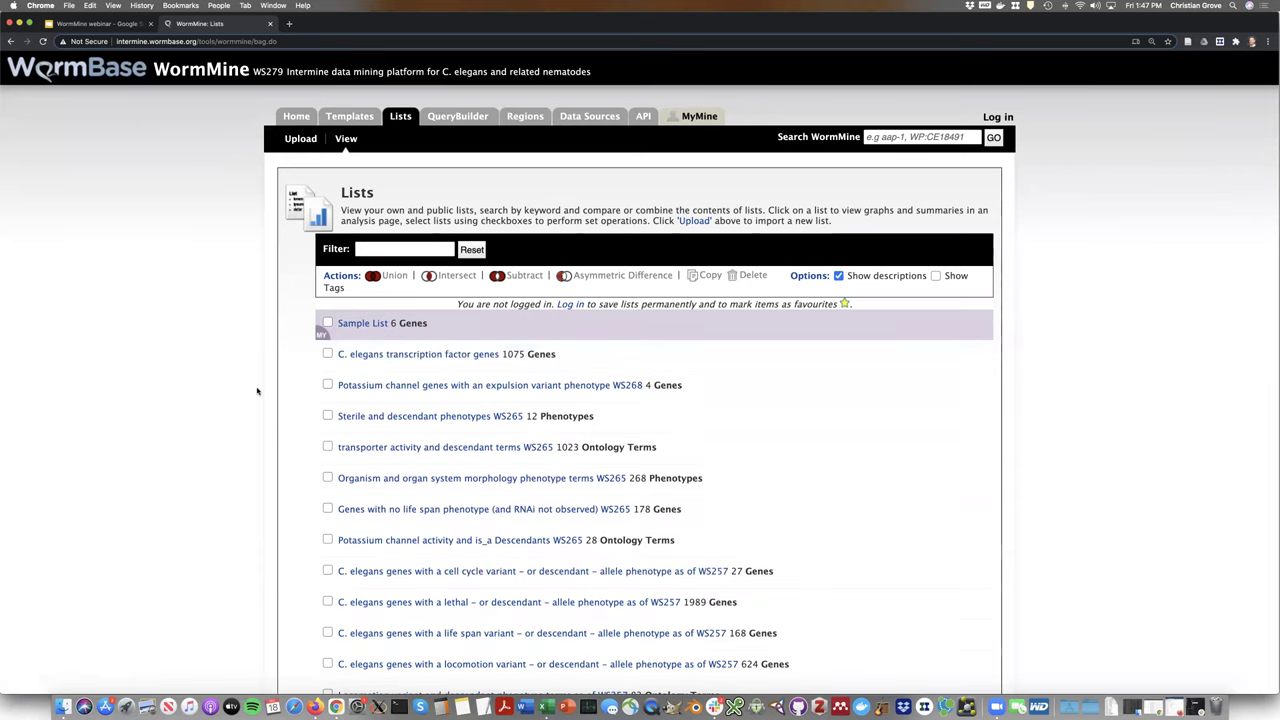
pyautogui.scroll(-2, 257, 391)
pyautogui.scroll(2, 300, 340)
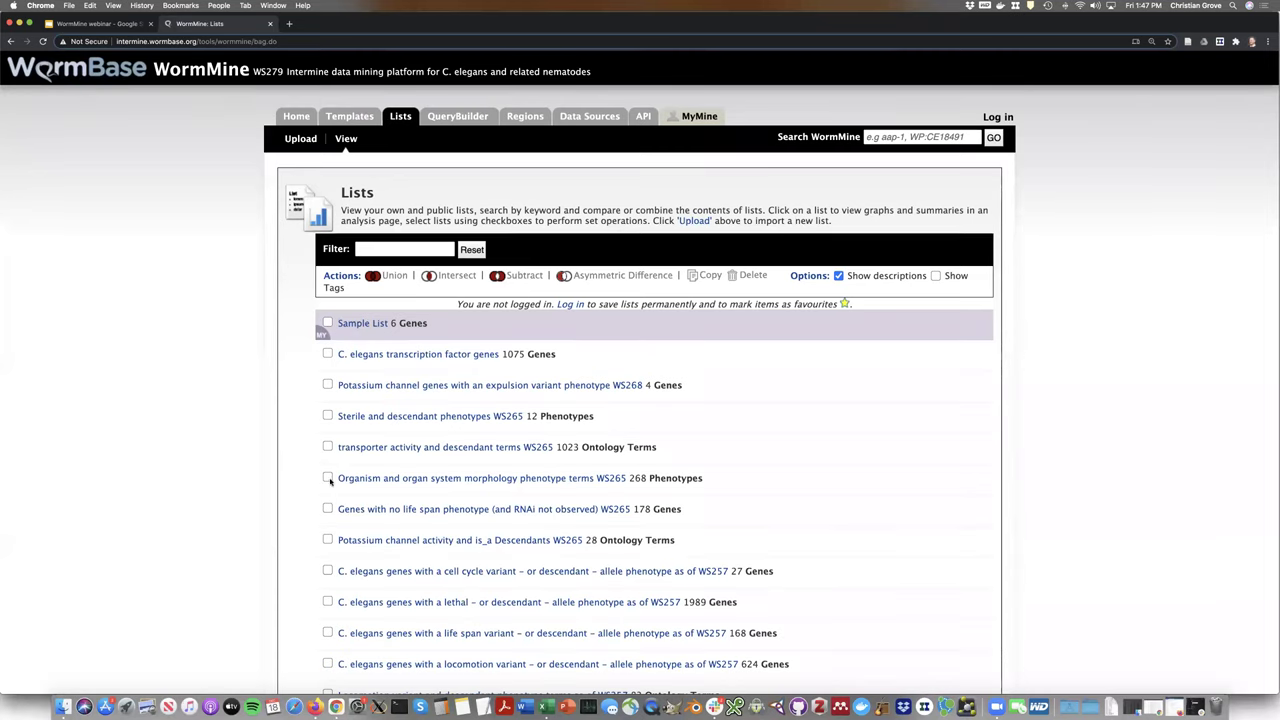
# Intersect the C. elegans transcription factor genes list with the cell cycle variant genes list under the name "Cell cycle TF genes w"
pyautogui.click(327, 570)
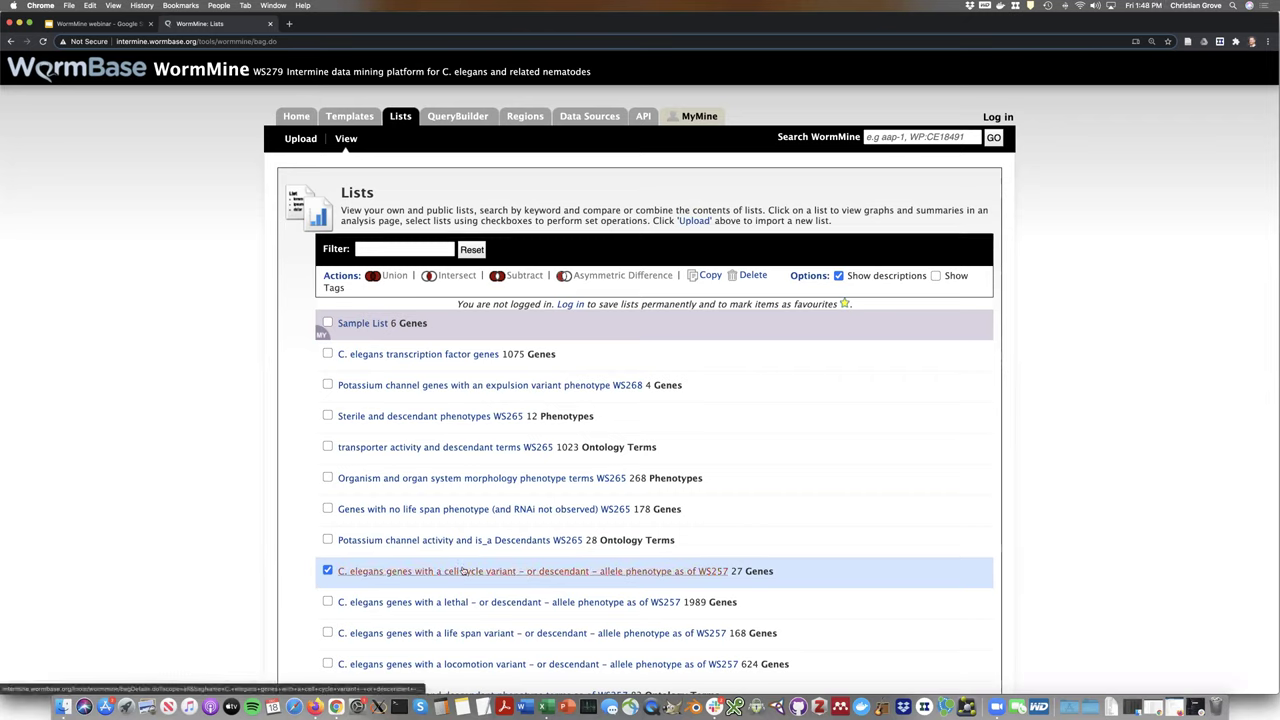
pyautogui.click(327, 354)
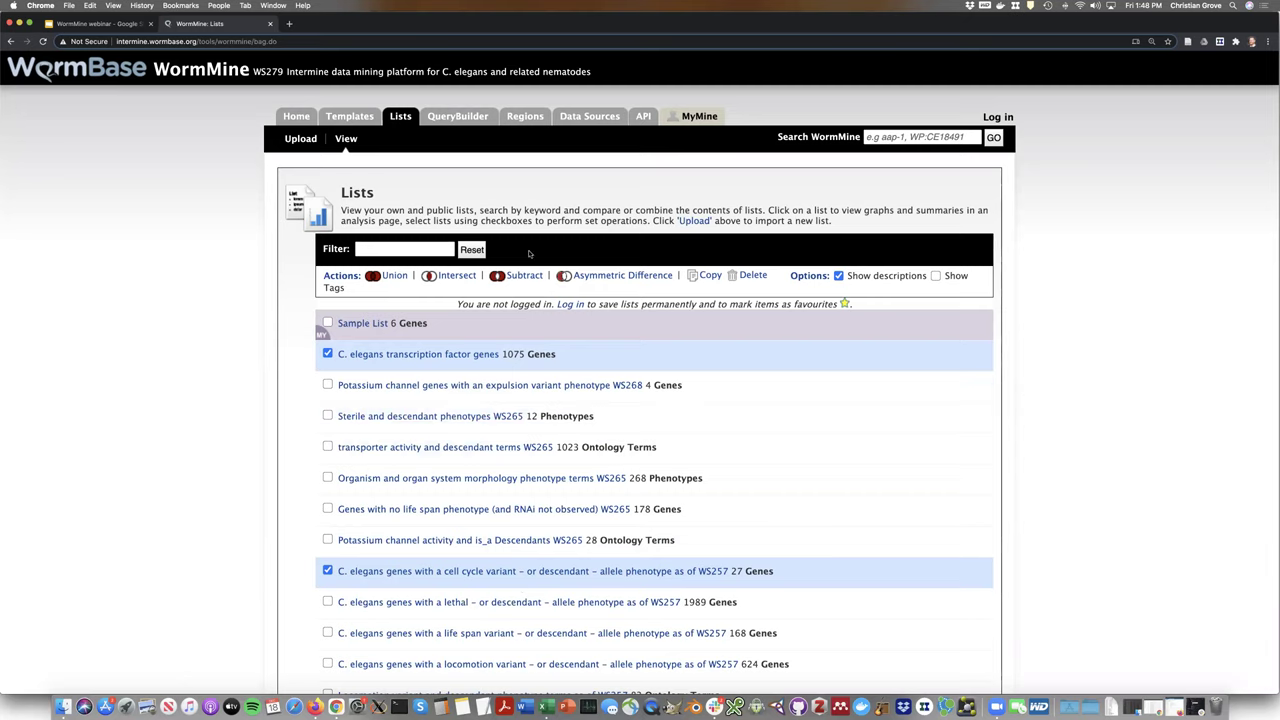
pyautogui.click(456, 276)
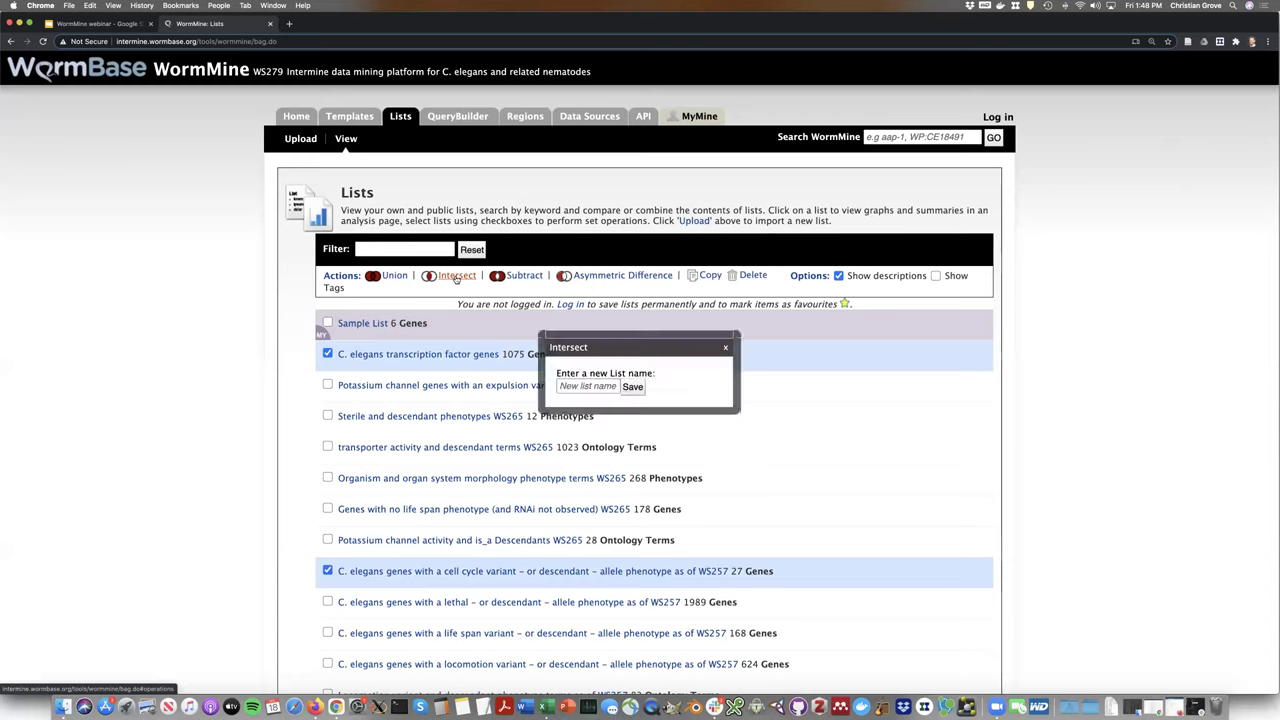
pyautogui.click(607, 387)
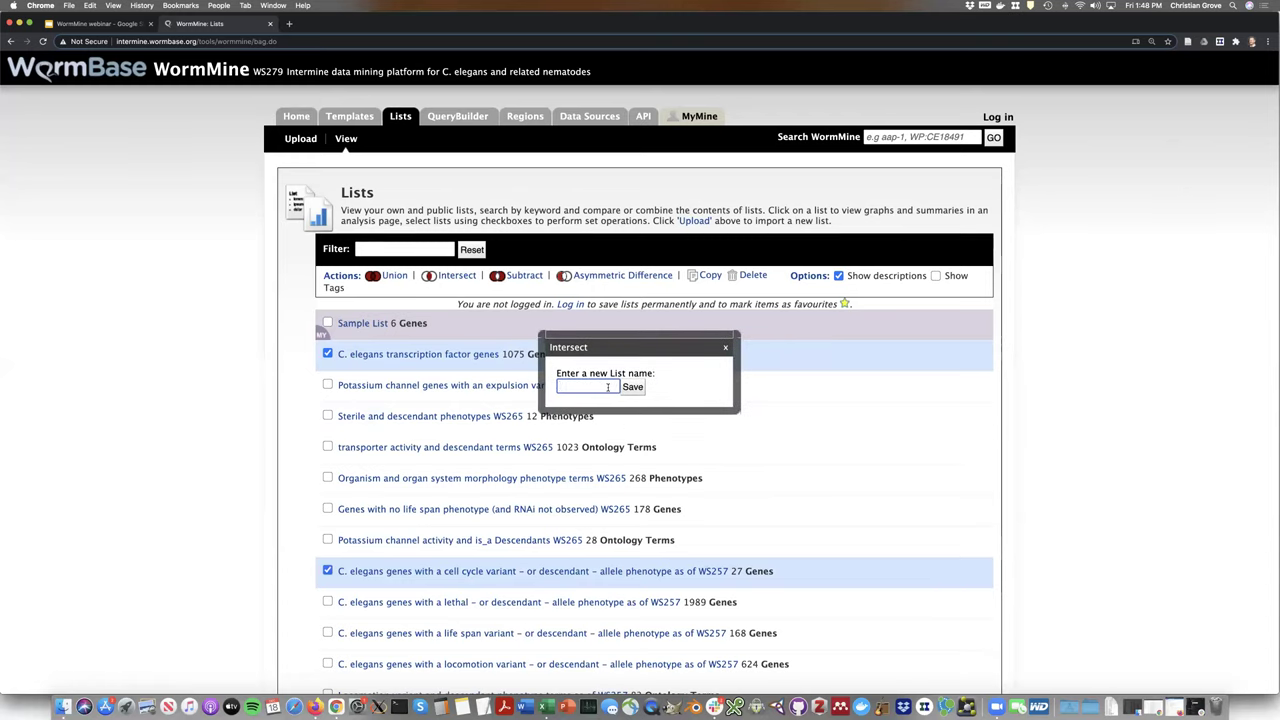
pyautogui.write('Ce')
pyautogui.write('ll cyc')
pyautogui.write('le TF genes w')
pyautogui.click(632, 387)
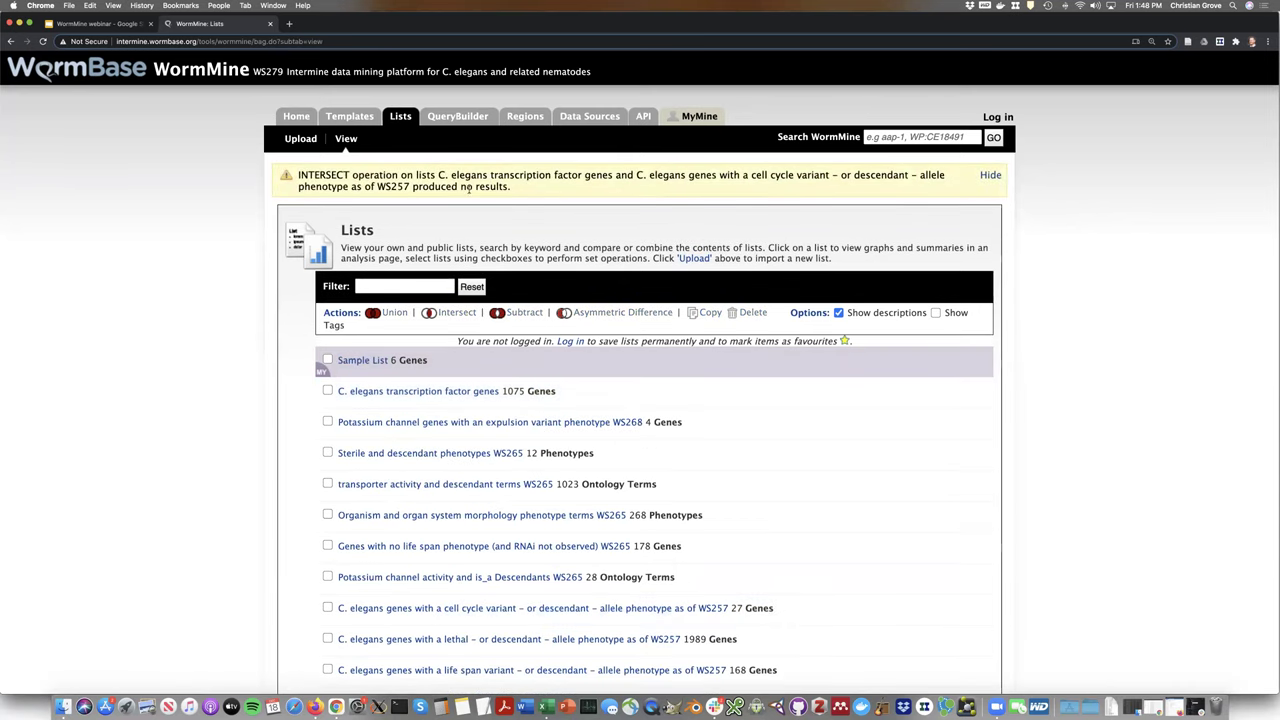
pyautogui.moveTo(511, 186); pyautogui.dragTo(295, 176)
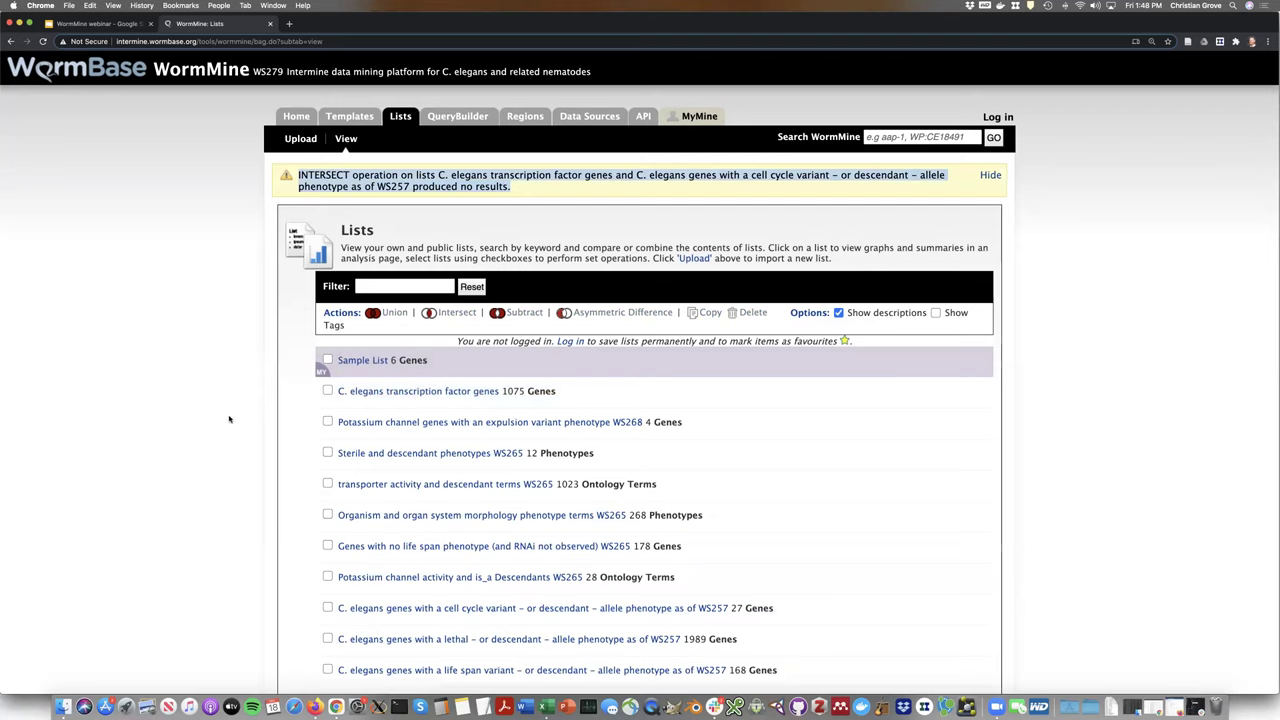
# Hide the notice shown above the lists overview
pyautogui.scroll(-1, 228, 419)
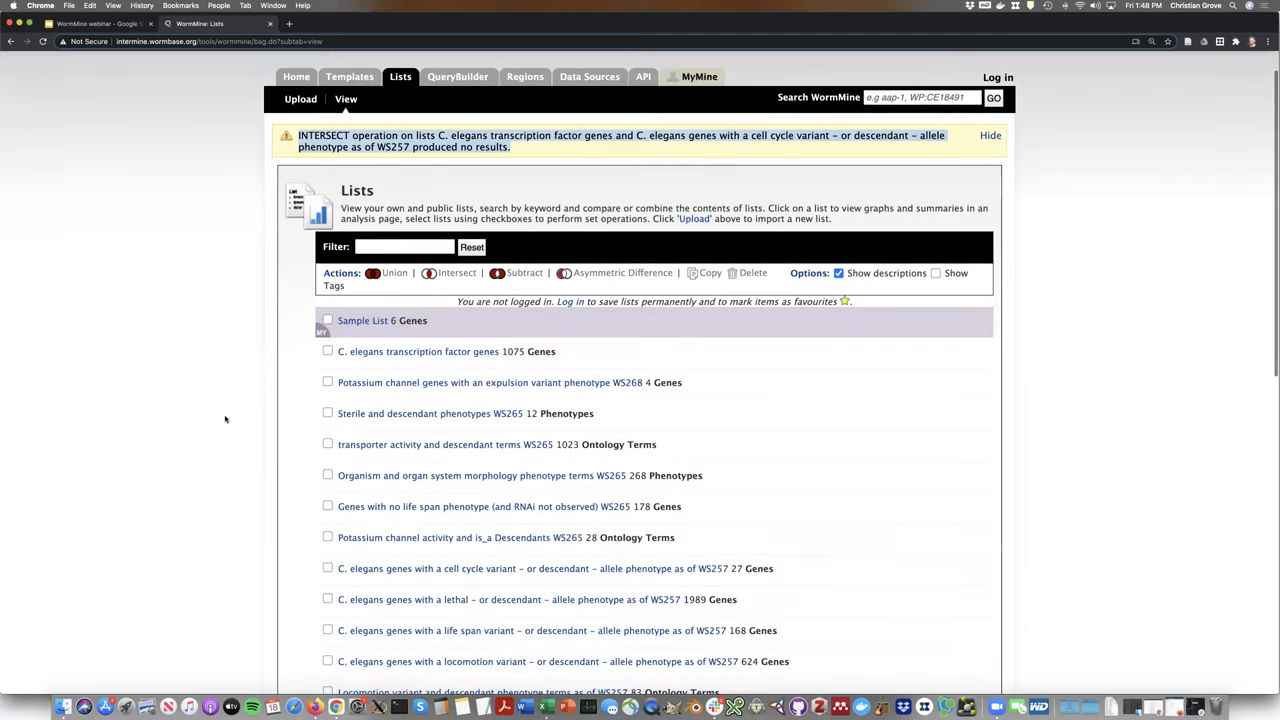
pyautogui.scroll(-2, 226, 420)
pyautogui.scroll(3, 229, 421)
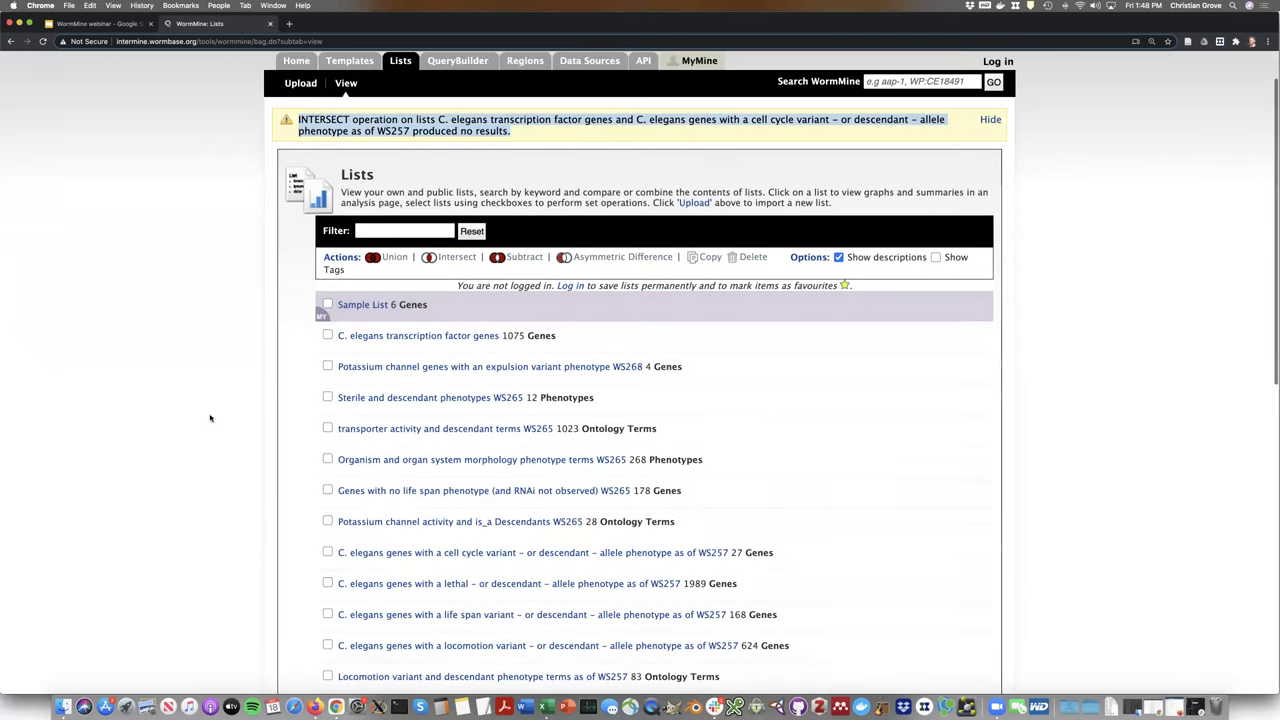
pyautogui.scroll(-2, 222, 422)
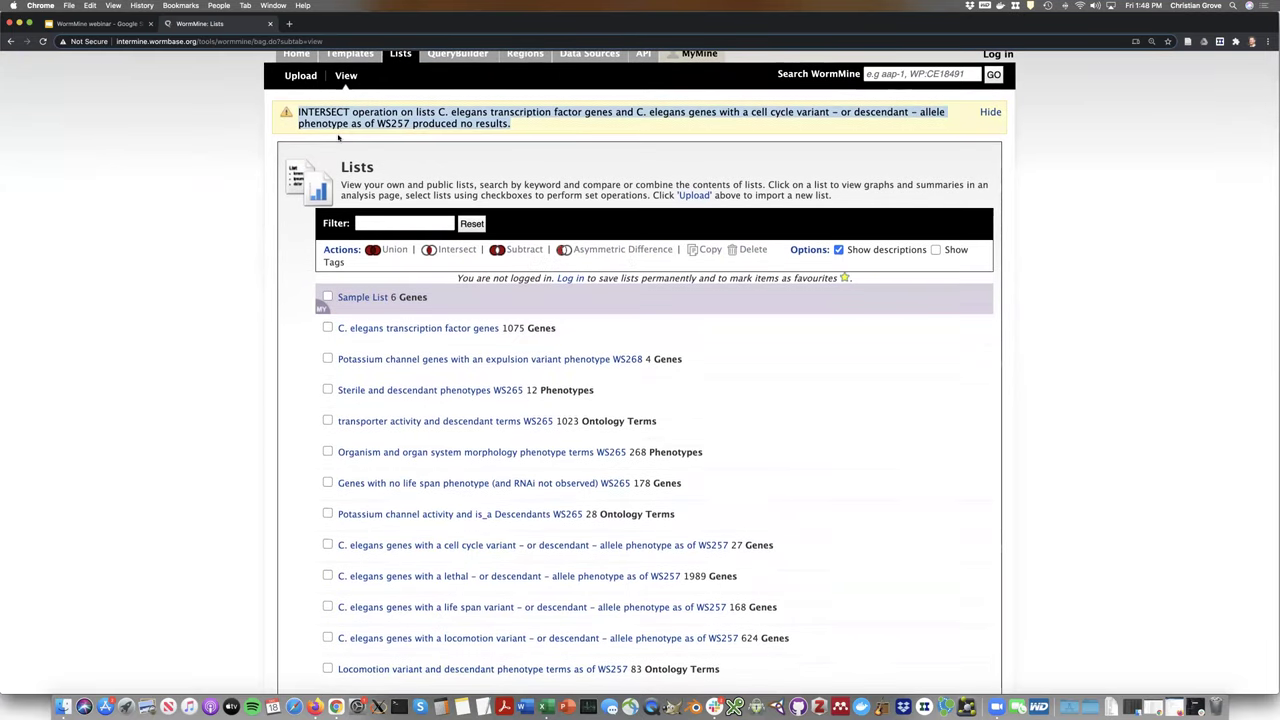
pyautogui.click(990, 112)
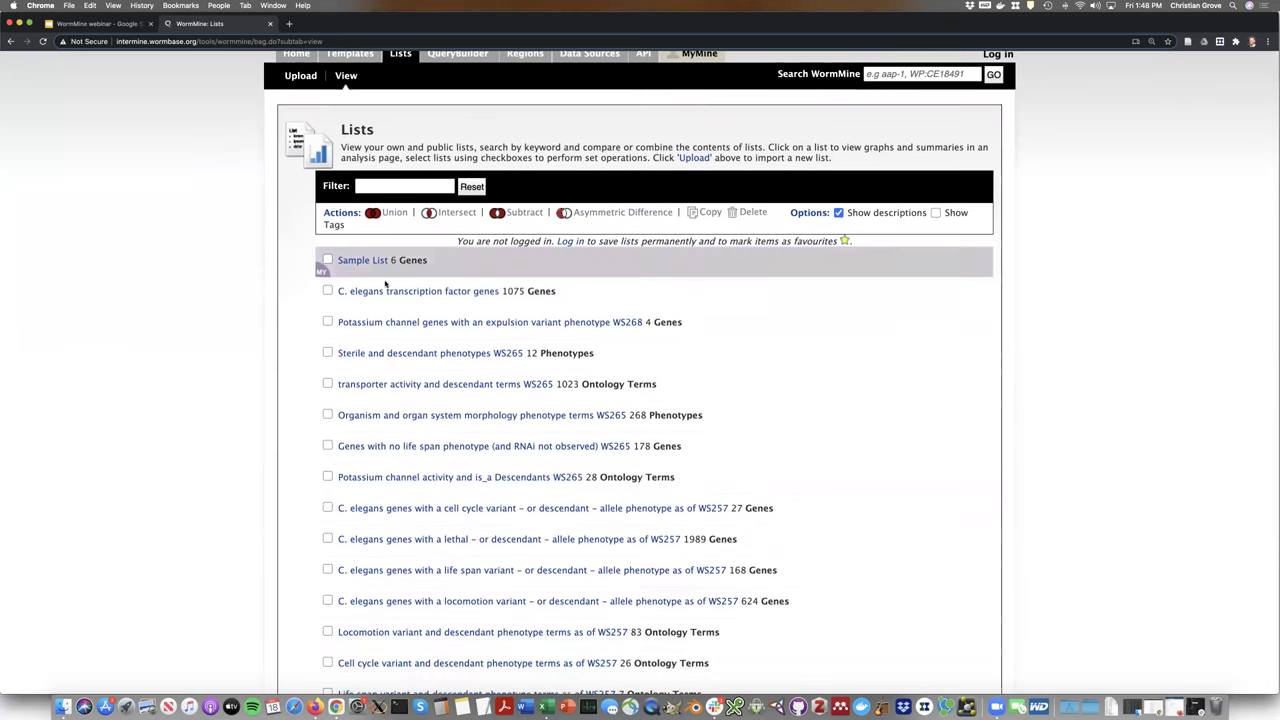
# Intersect the C. elegans transcription factor genes list with the lethal allele phenotype genes list under the name "lethal TF genes"
pyautogui.click(327, 291)
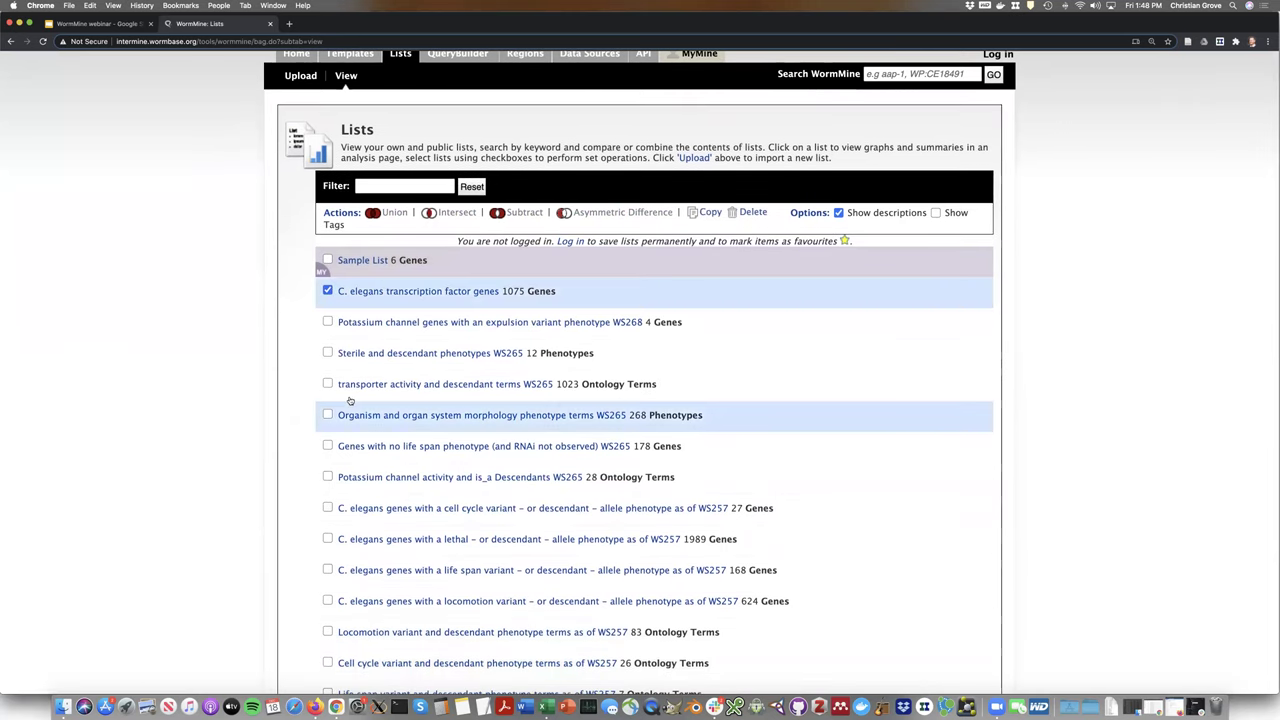
pyautogui.click(327, 539)
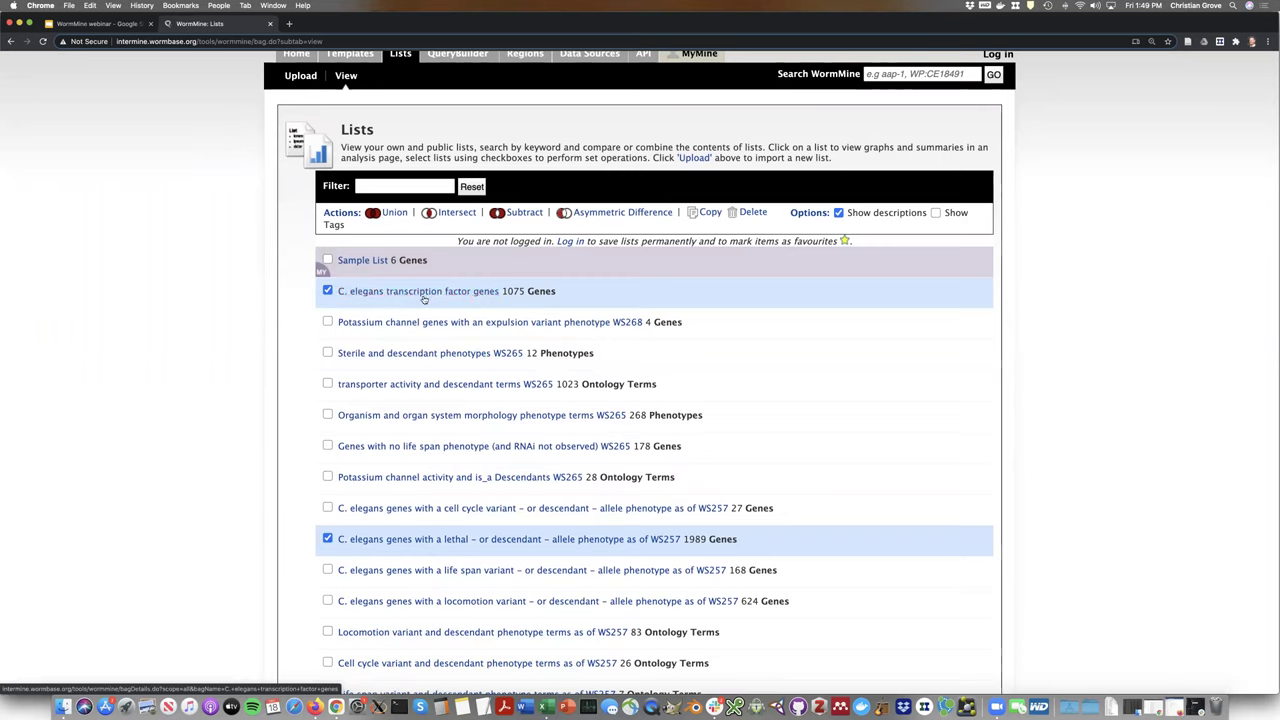
pyautogui.click(458, 213)
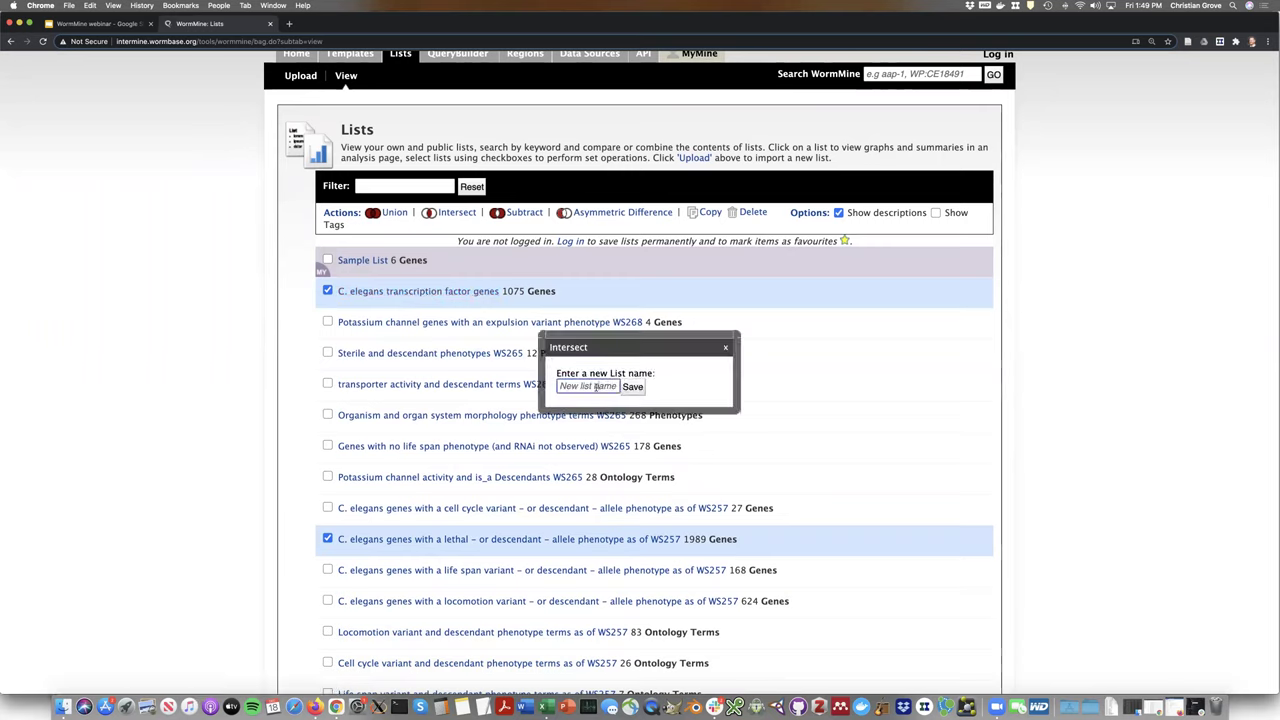
pyautogui.write('lethal TF genes')
pyautogui.click(635, 389)
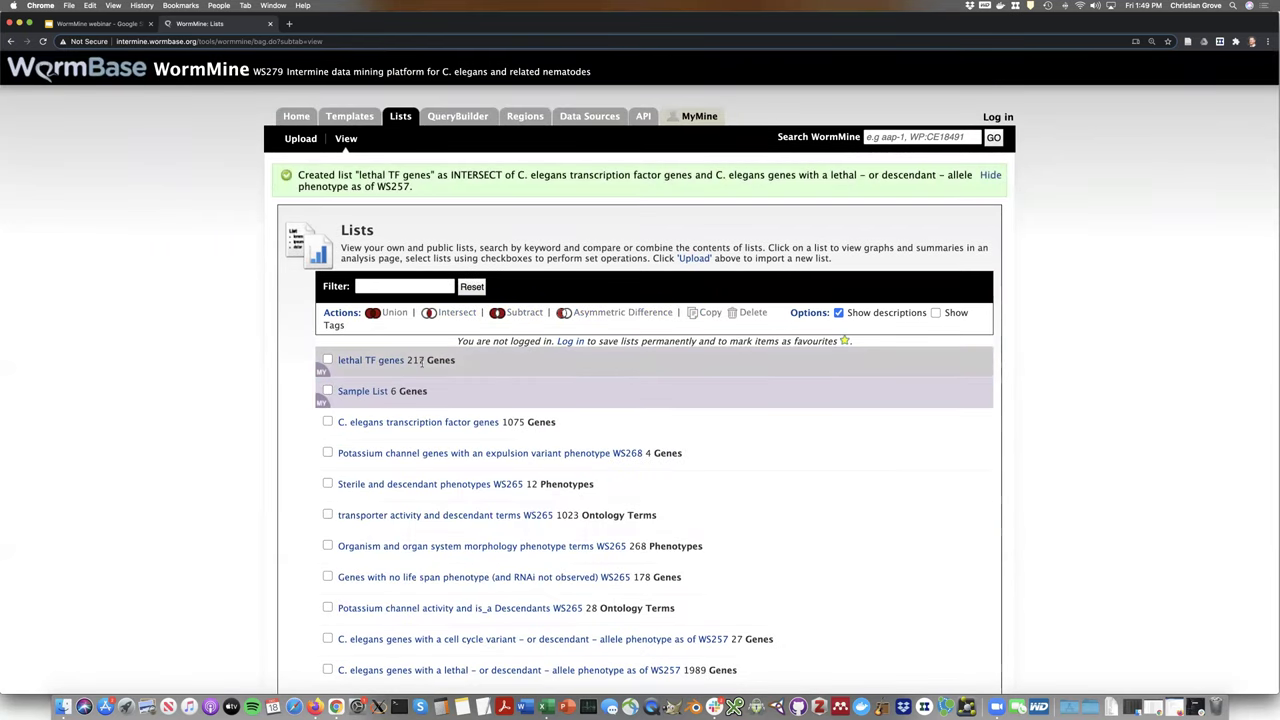
# Open the lethal TF genes list's analysis page and look through its gene table
pyautogui.click(378, 360)
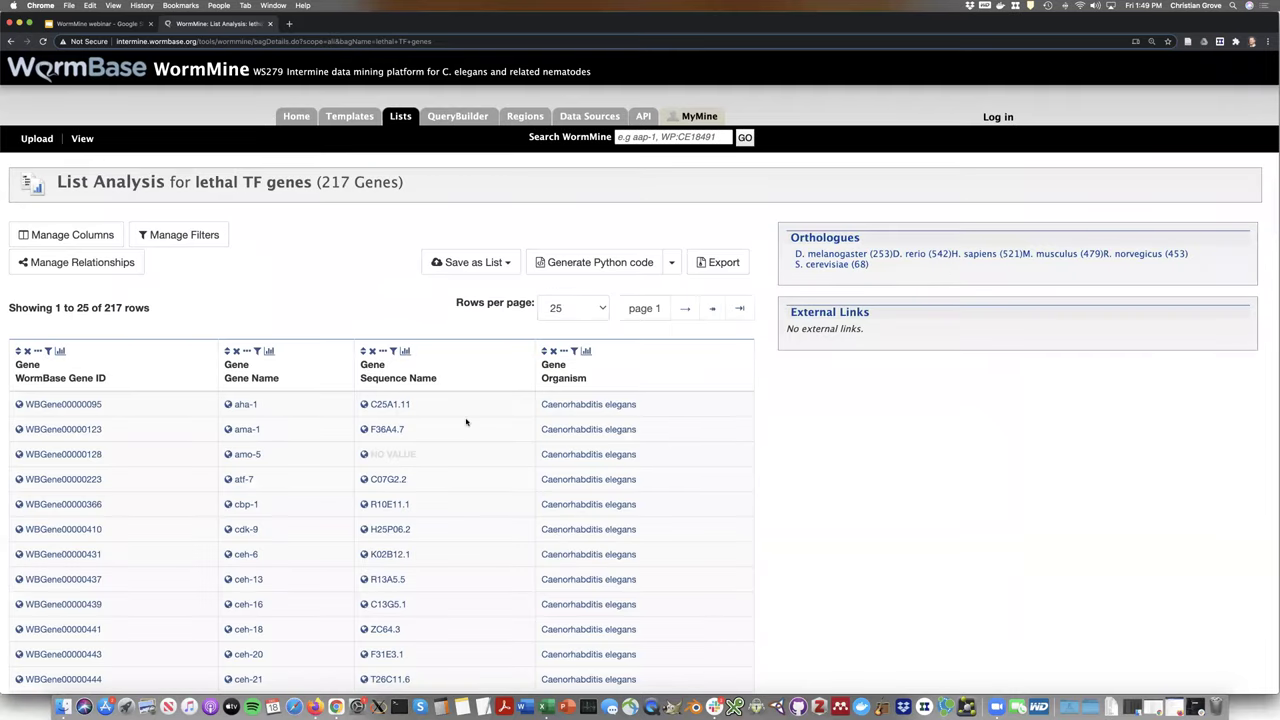
pyautogui.scroll(-5, 466, 421)
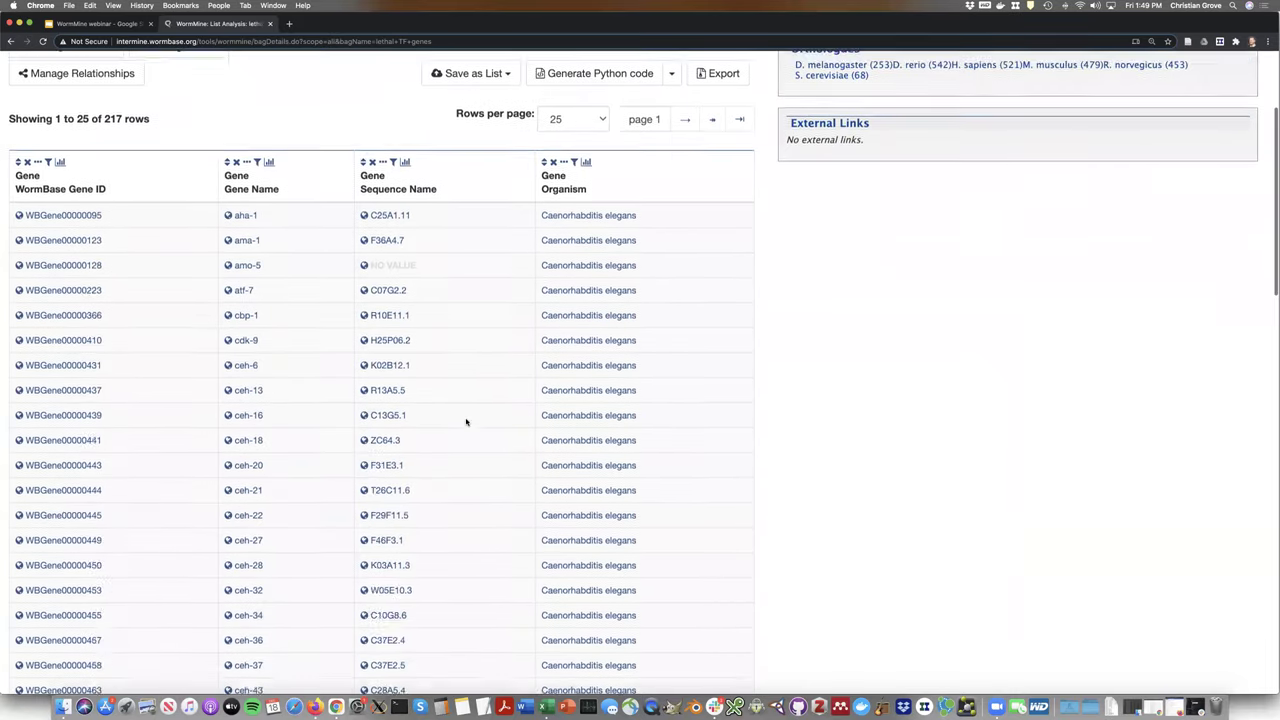
pyautogui.scroll(5, 466, 421)
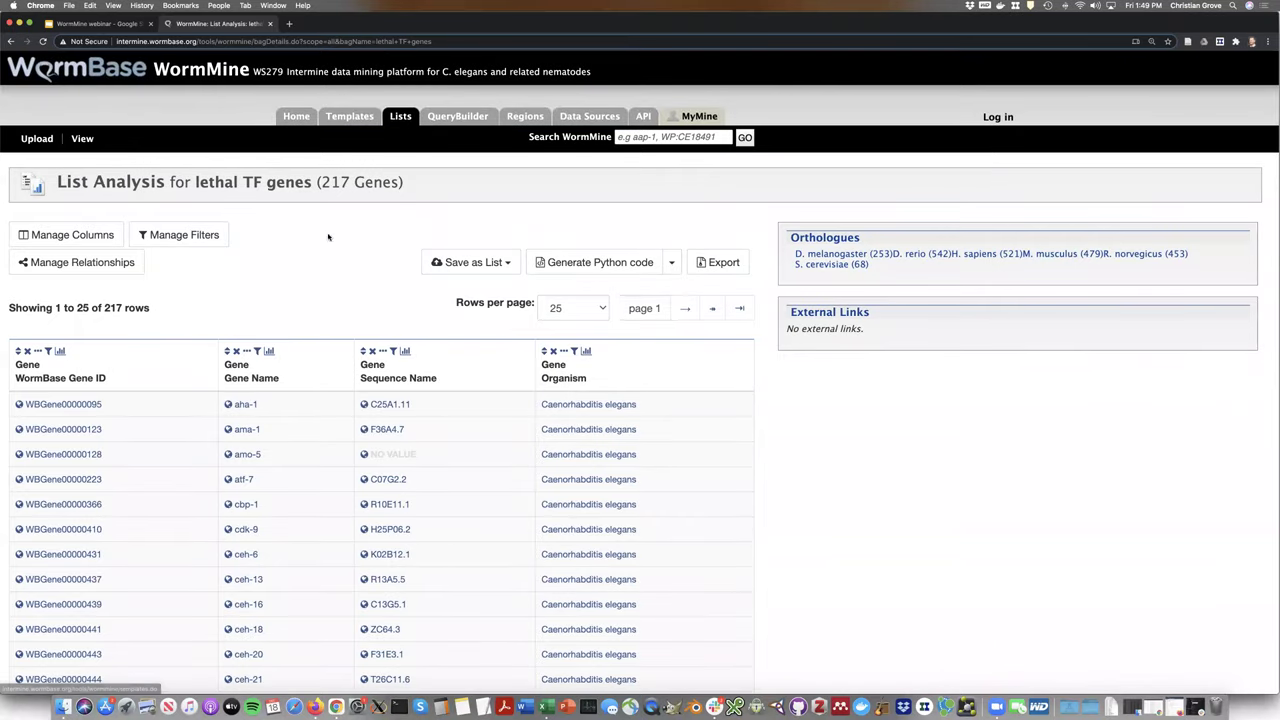
# Return to the lists overview and look through all available lists
pyautogui.click(400, 116)
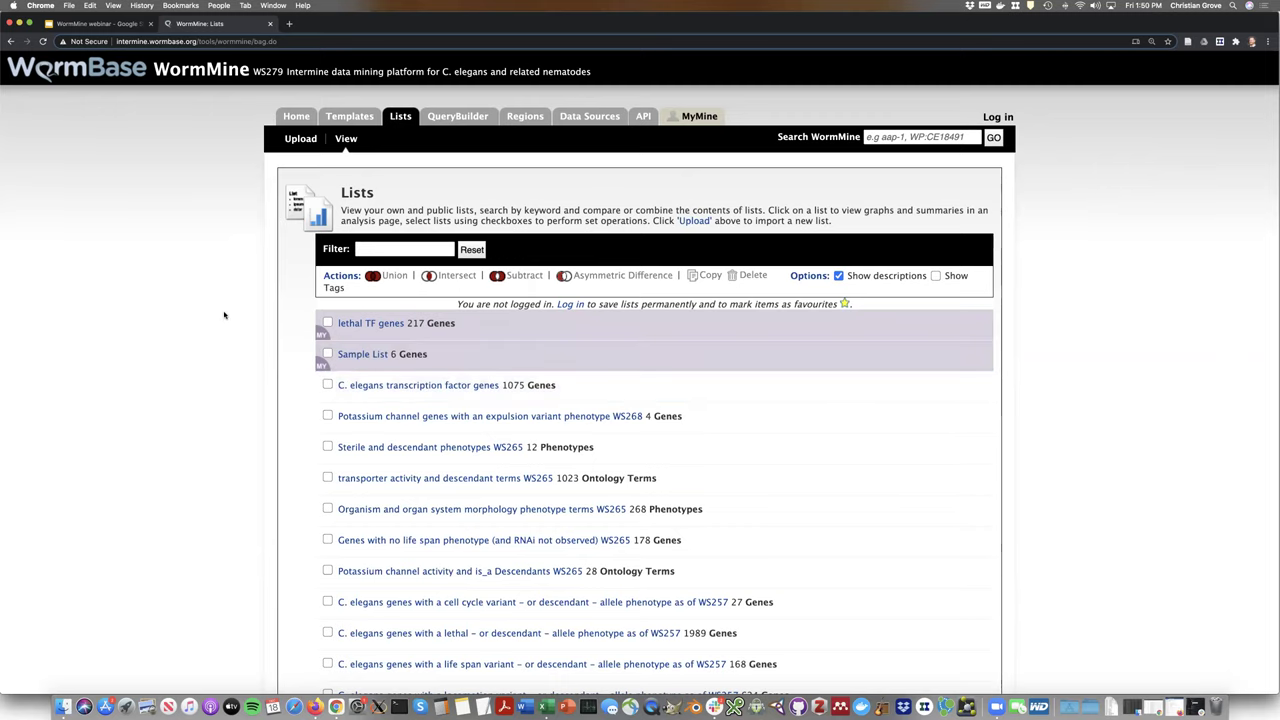
pyautogui.scroll(-4, 224, 315)
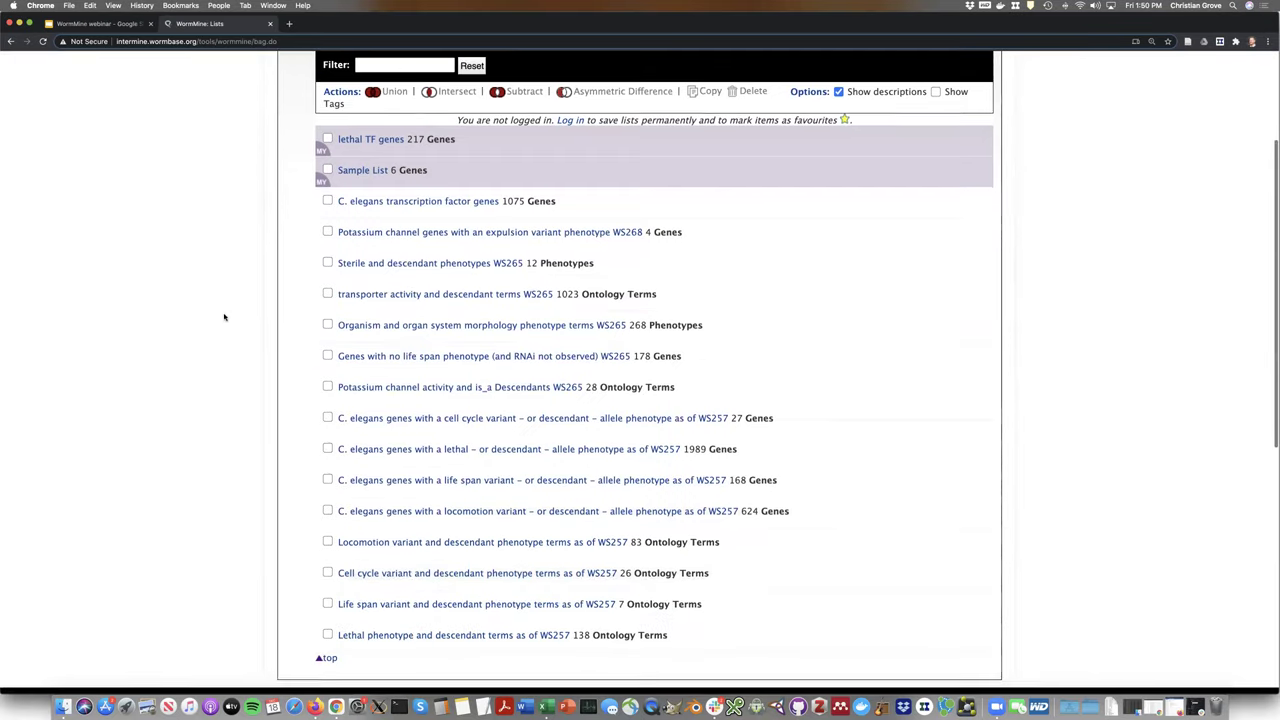
pyautogui.scroll(4, 224, 318)
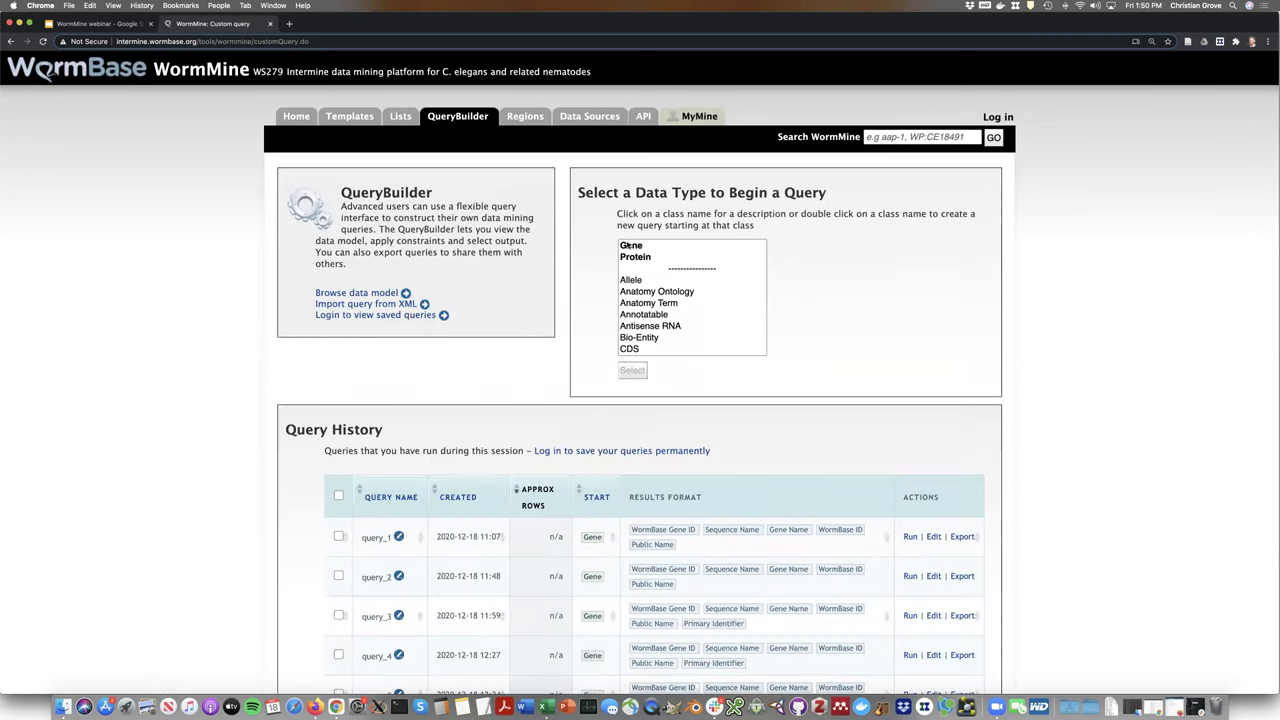
# Start a Gene query and add WormBase Gene ID, Sequence Name and Gene Name as output fields
pyautogui.doubleClick(630, 245)
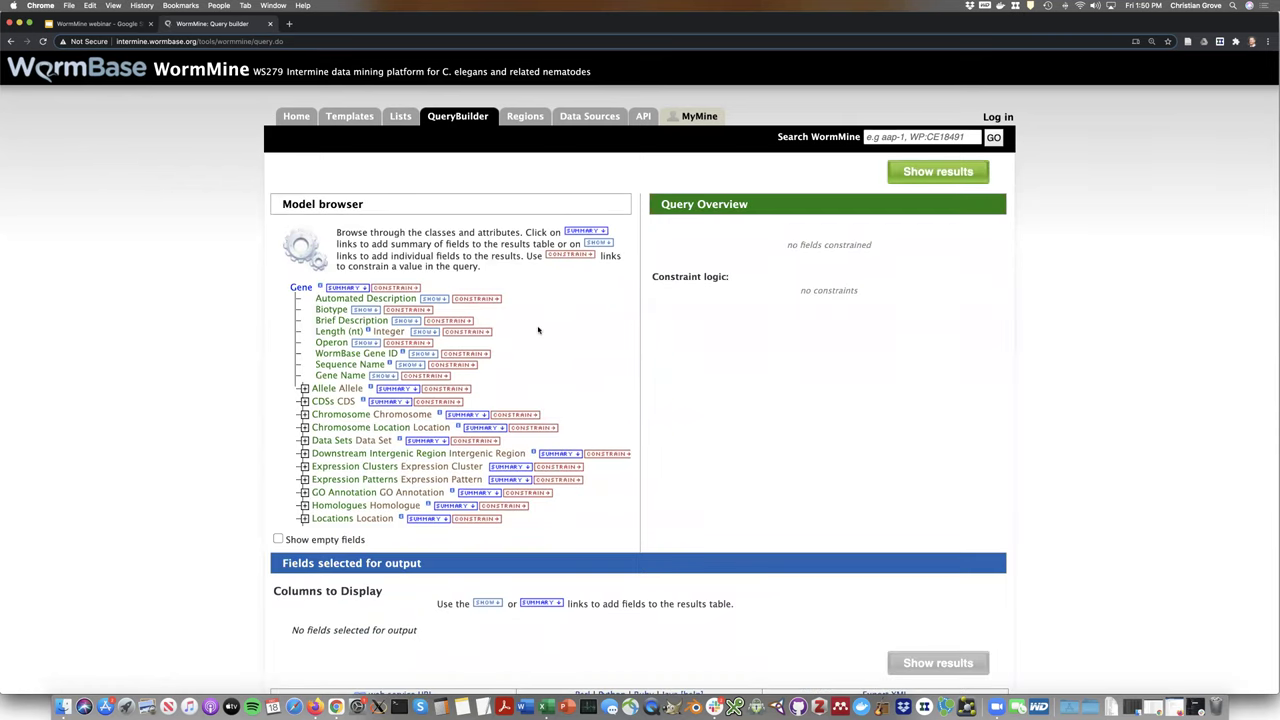
pyautogui.click(413, 354)
pyautogui.click(405, 261)
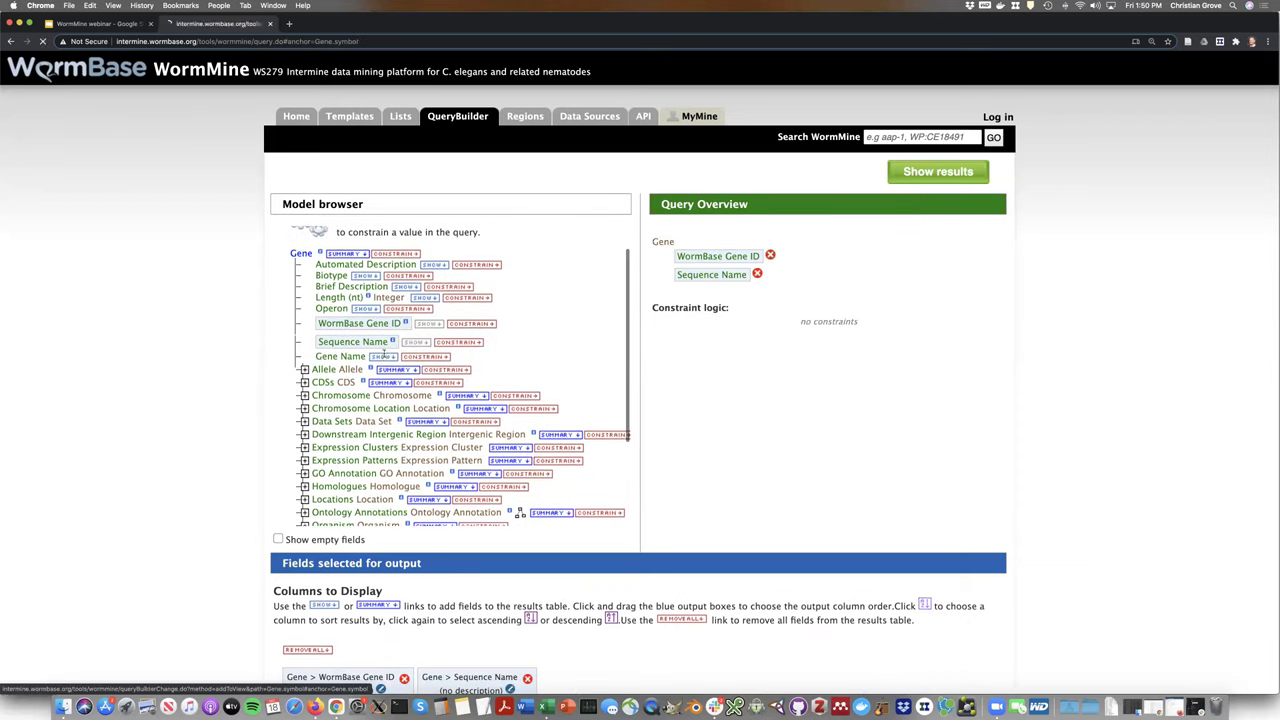
pyautogui.click(384, 357)
# Examine the attributes inside the Gene query's Allele class, collapse it and review the remaining Gene attributes and classes
pyautogui.click(304, 263)
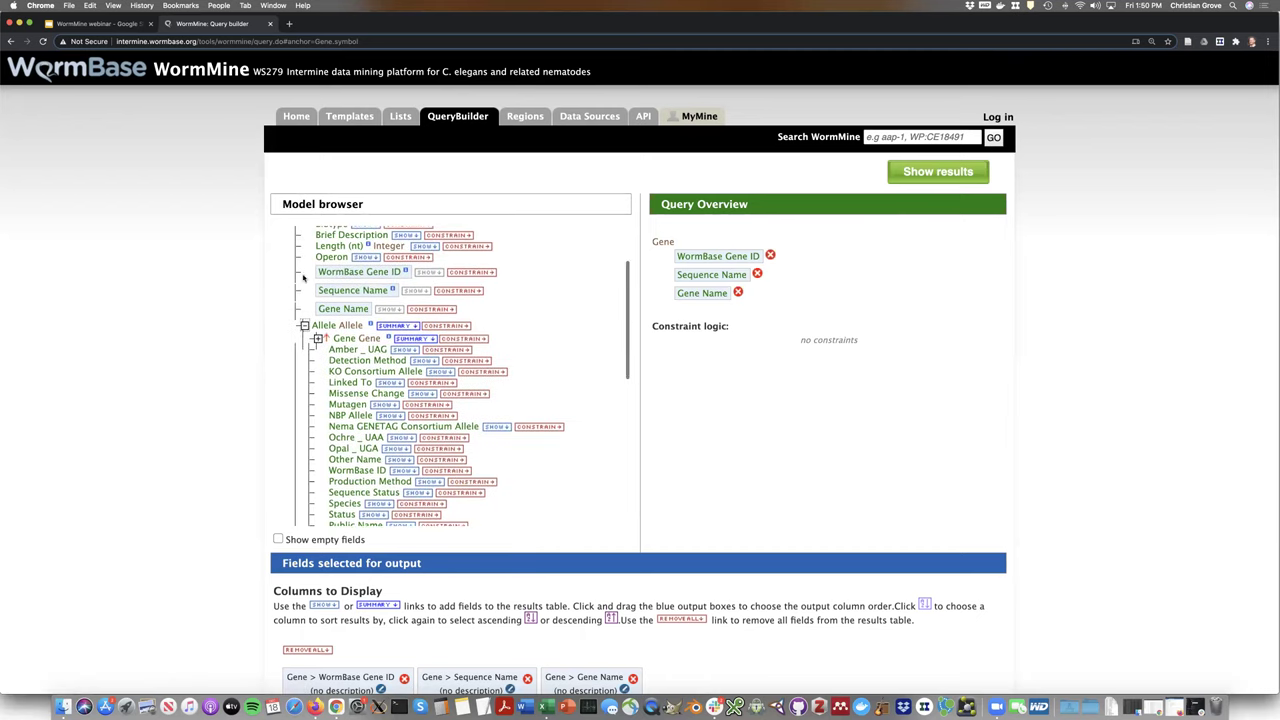
pyautogui.scroll(1, 307, 368)
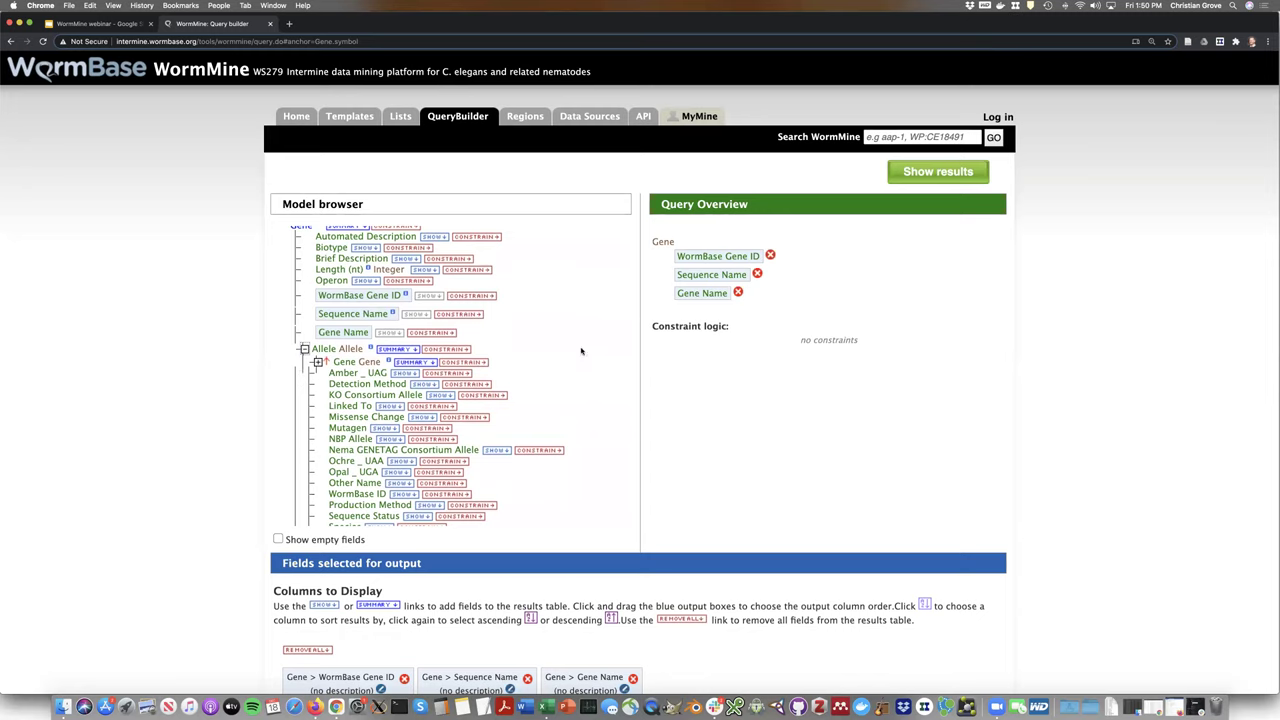
pyautogui.scroll(-3, 580, 352)
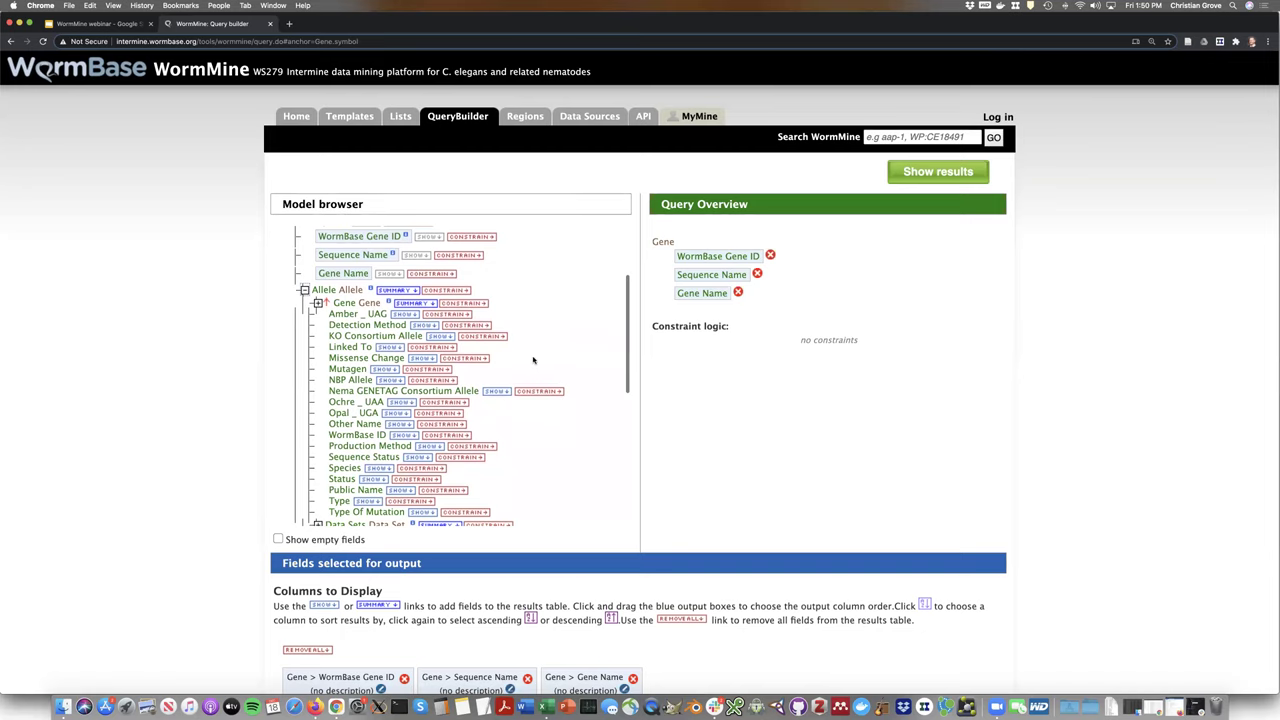
pyautogui.scroll(5, 535, 360)
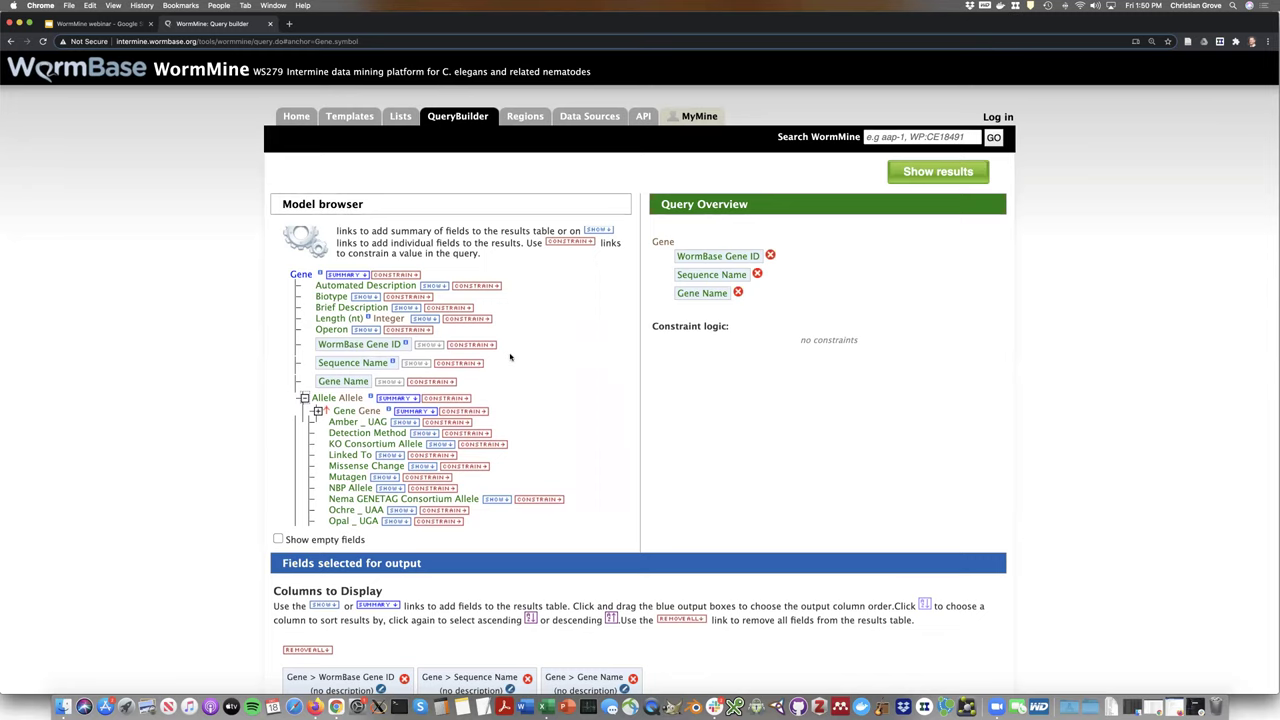
pyautogui.scroll(-1, 510, 358)
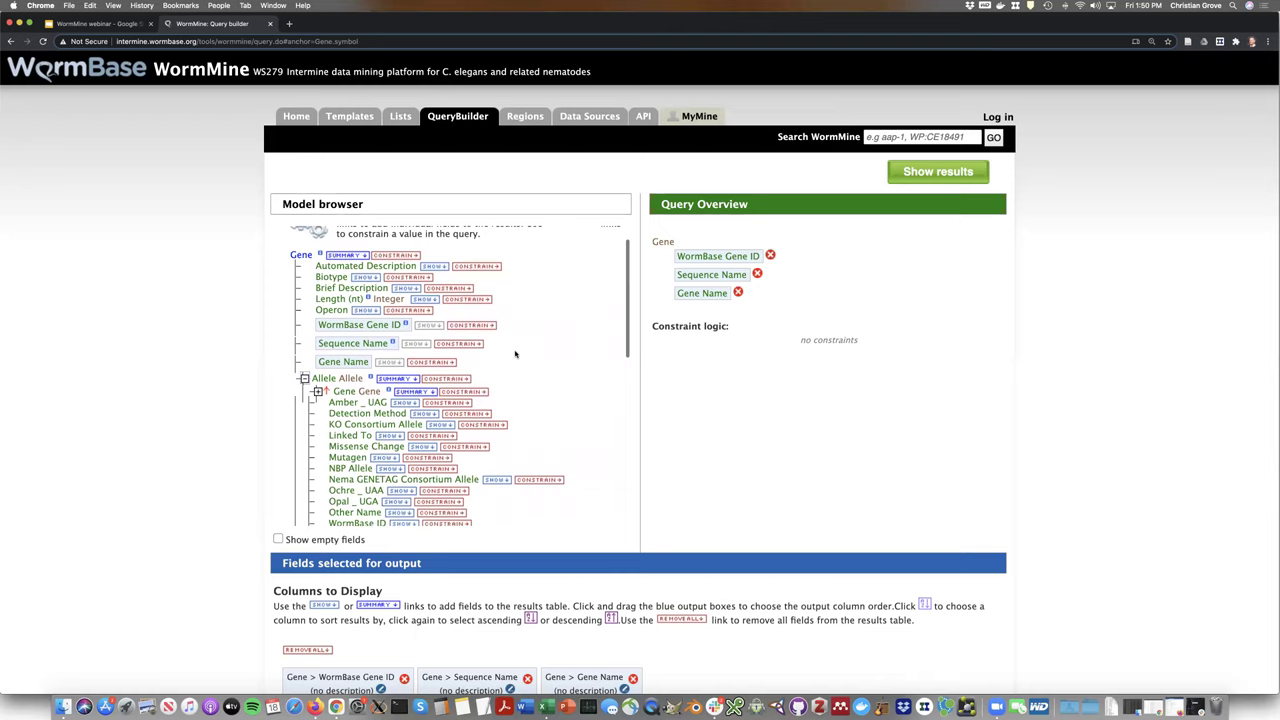
pyautogui.scroll(-5, 515, 354)
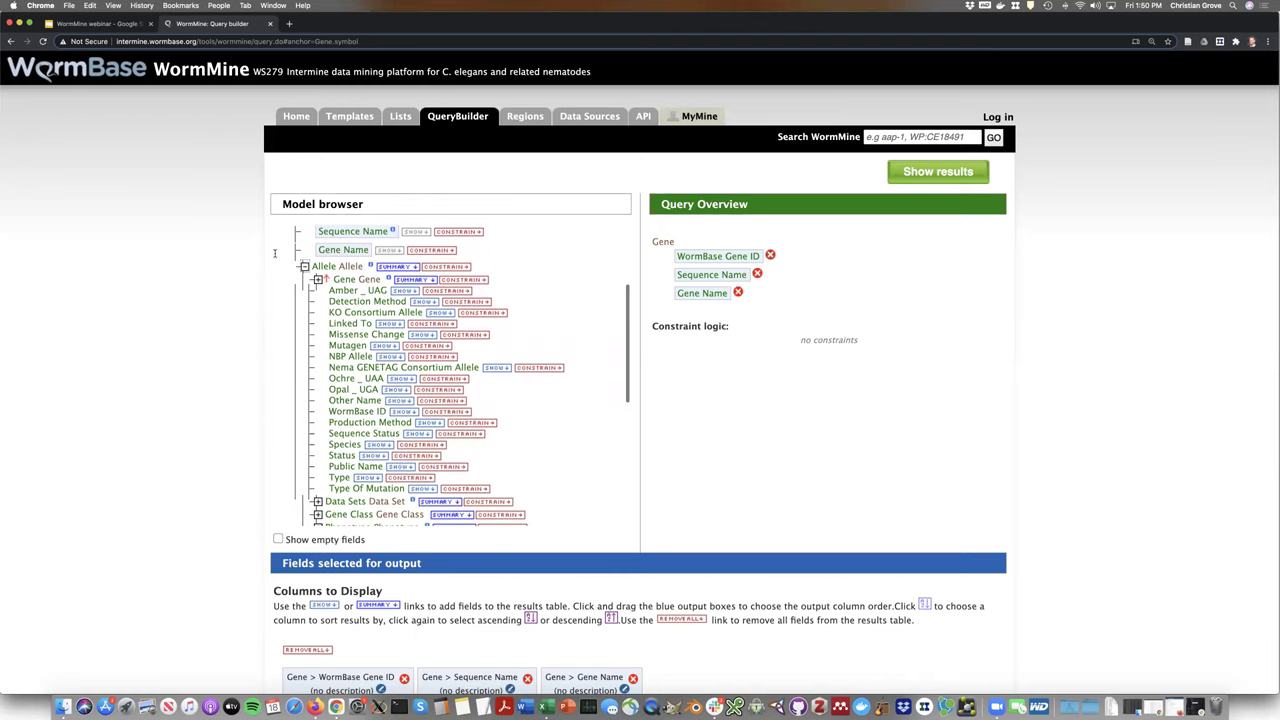
pyautogui.click(304, 266)
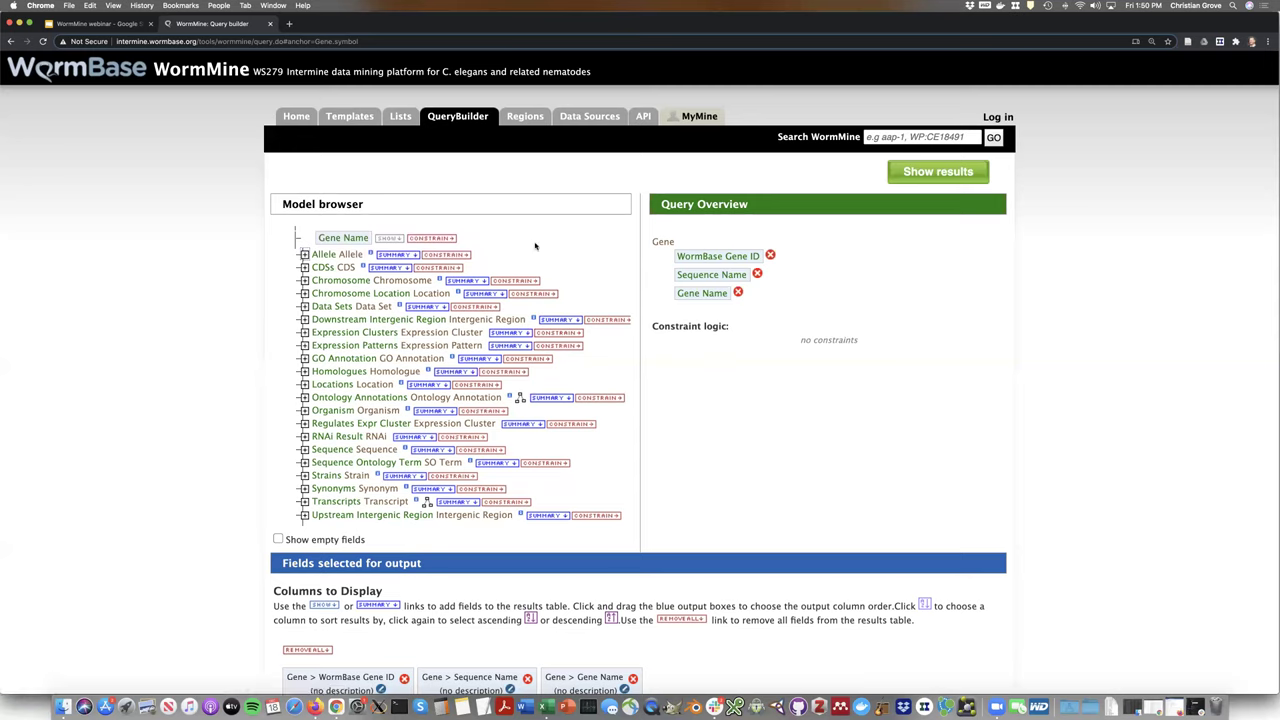
pyautogui.scroll(5, 535, 246)
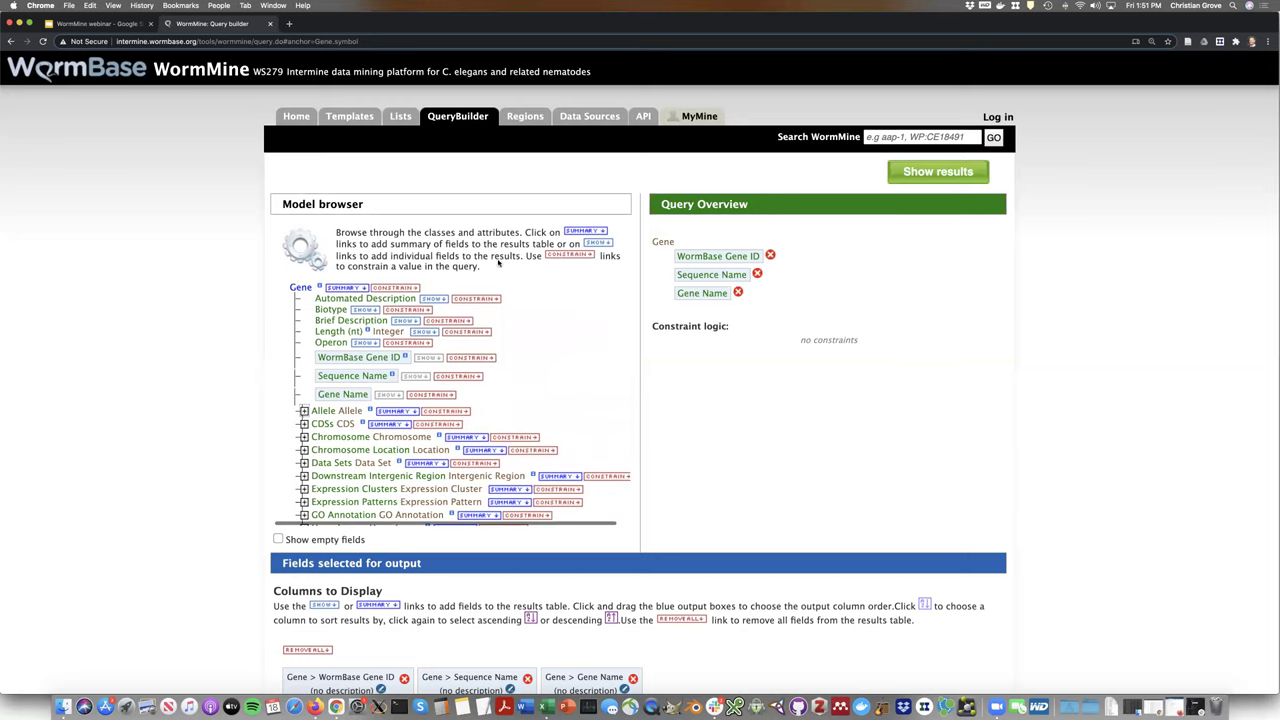
pyautogui.scroll(-1, 539, 309)
pyautogui.scroll(-3, 539, 309)
pyautogui.scroll(2, 537, 309)
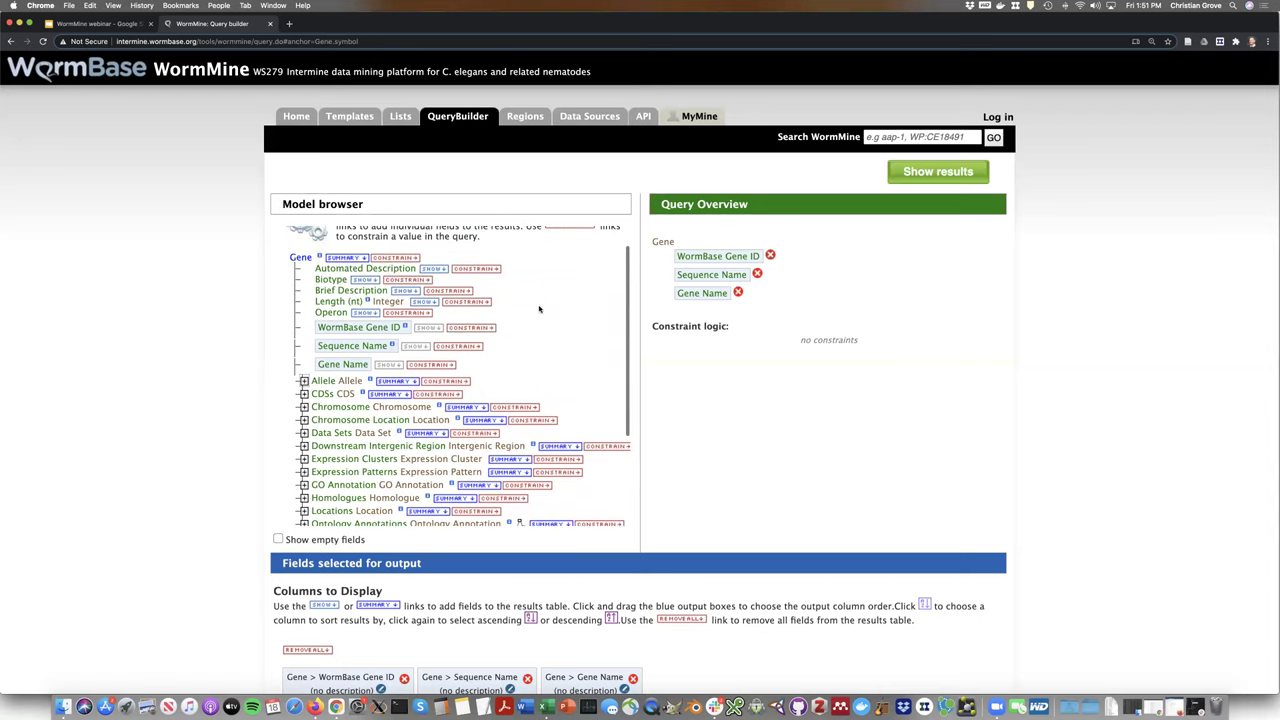
pyautogui.click(467, 119)
pyautogui.doubleClick(636, 281)
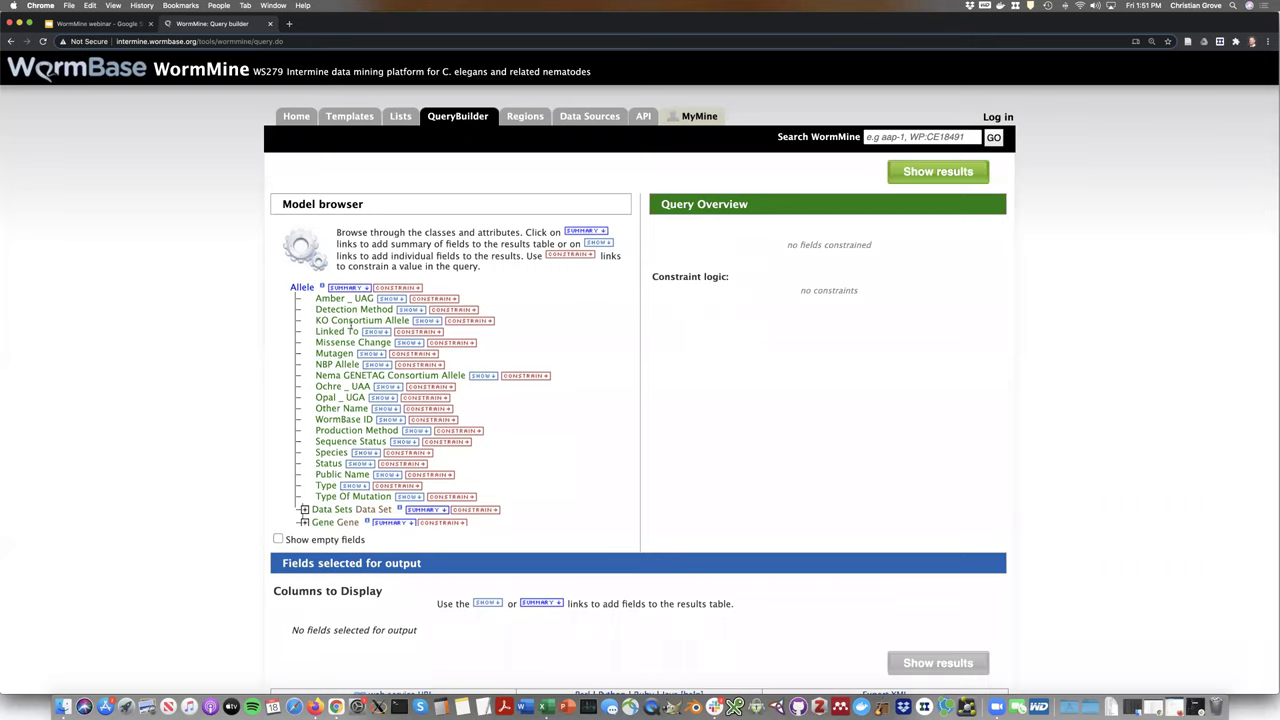
pyautogui.click(389, 420)
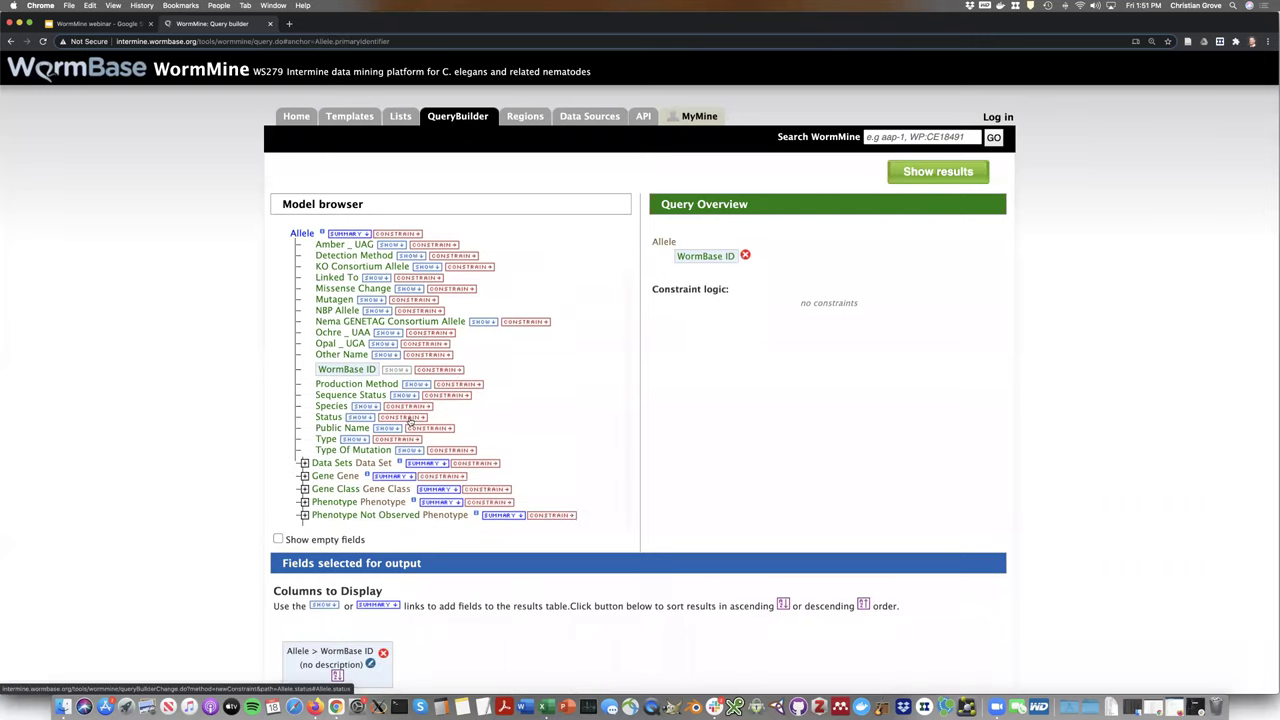
pyautogui.scroll(3, 408, 406)
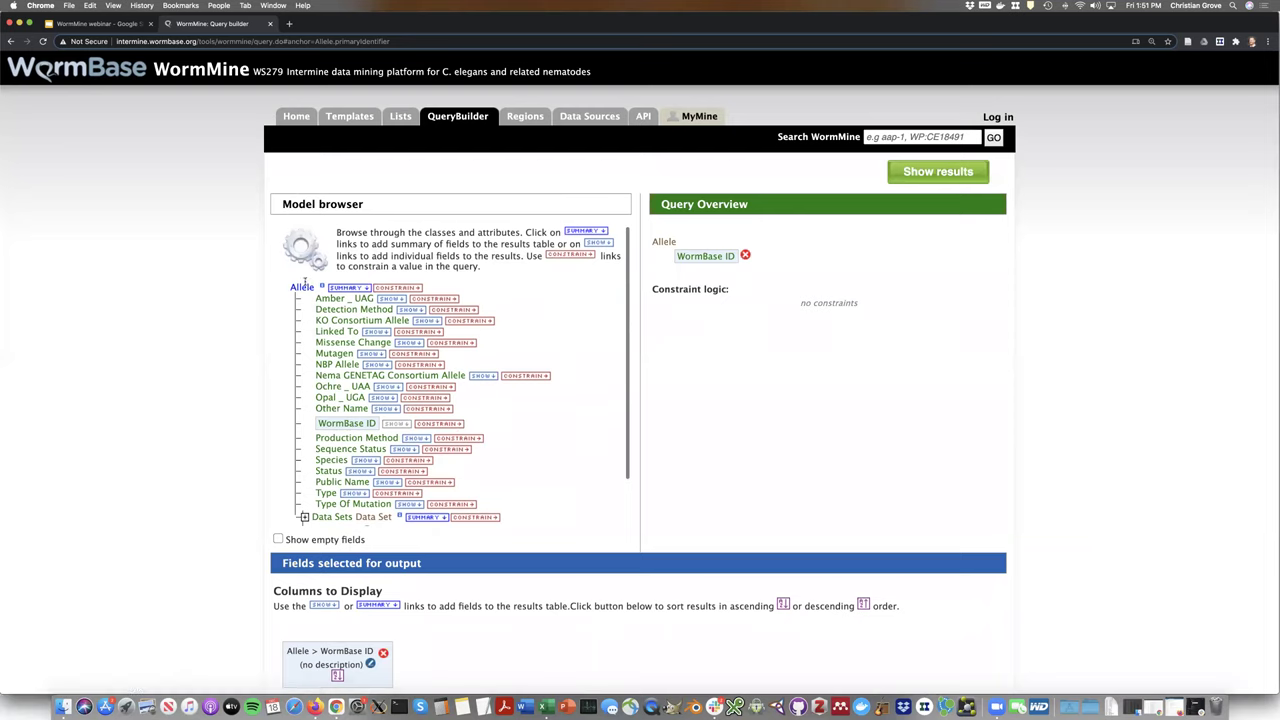
# Run a new Allele query that outputs only the WormBase ID and check the total number of result rows
pyautogui.click(456, 117)
pyautogui.click(629, 280)
pyautogui.doubleClick(629, 280)
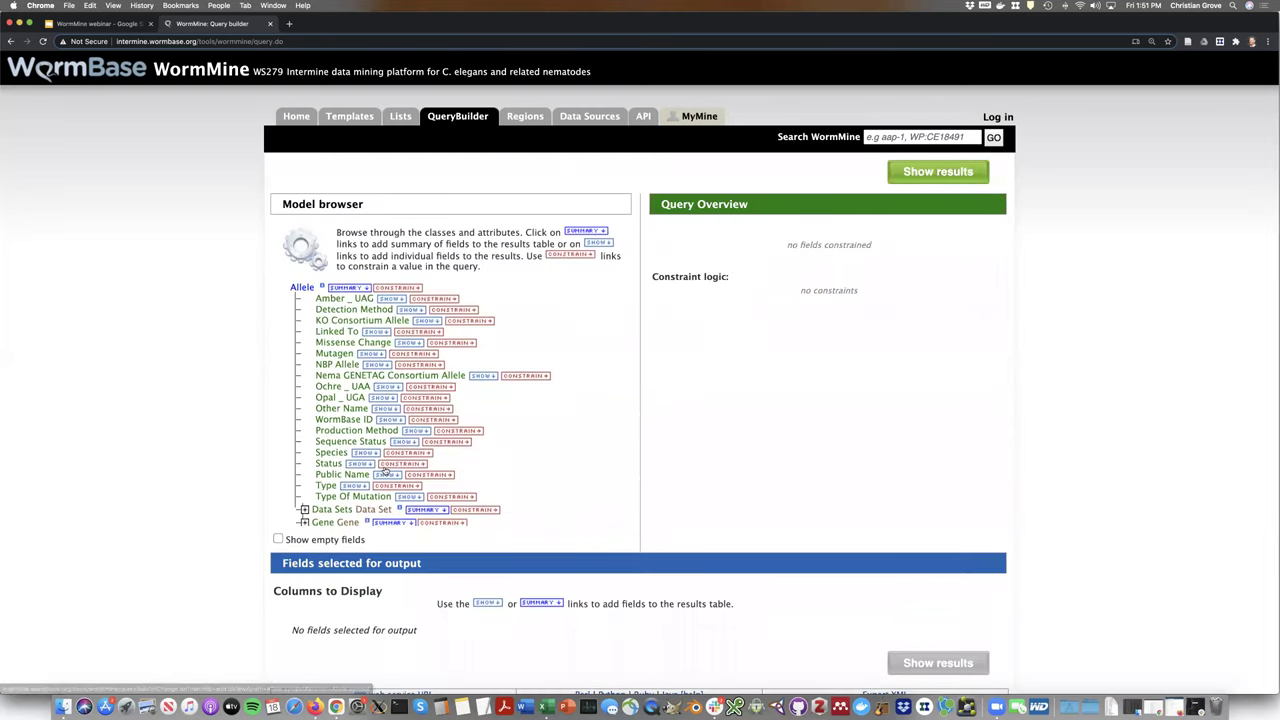
pyautogui.click(390, 419)
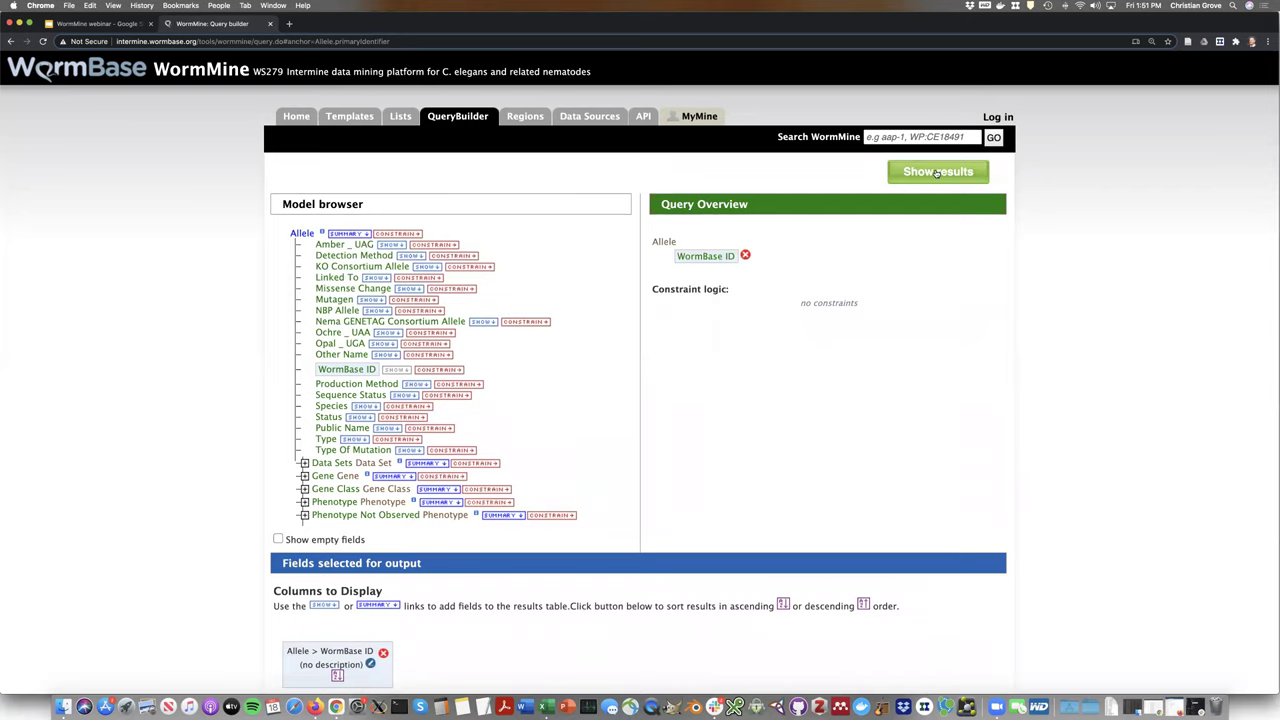
pyautogui.click(937, 172)
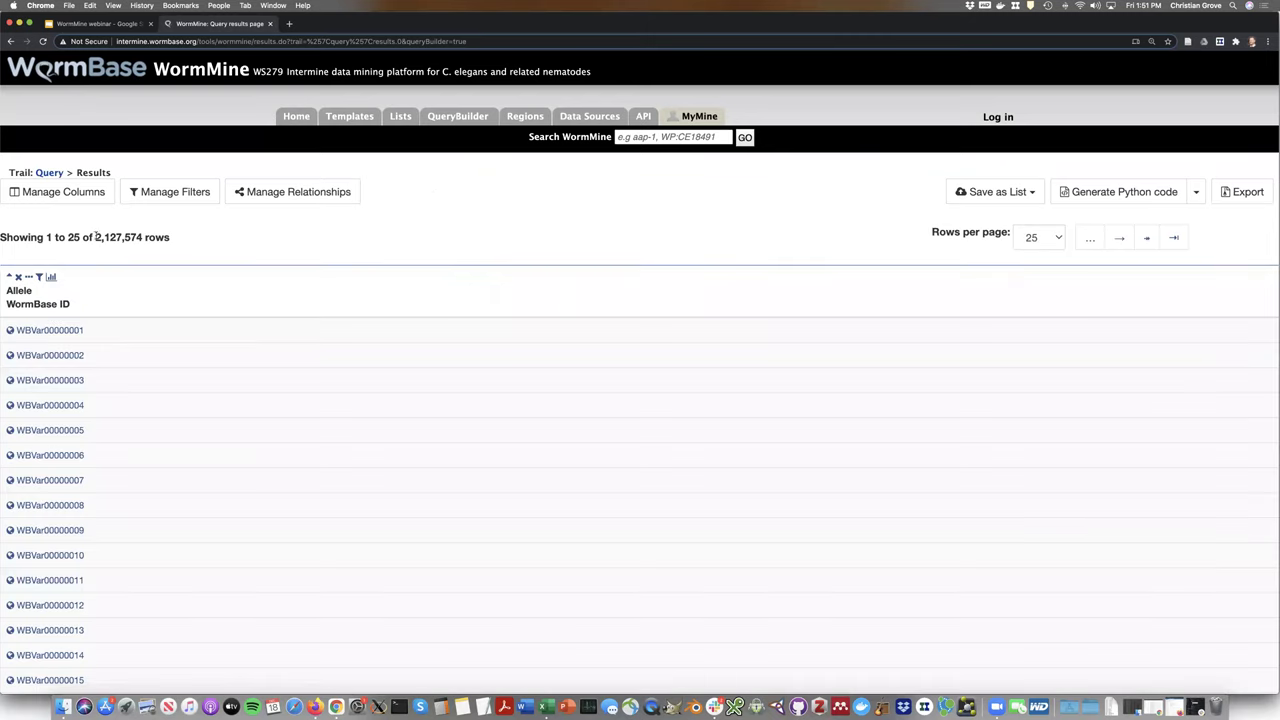
pyautogui.moveTo(95, 237); pyautogui.dragTo(143, 236)
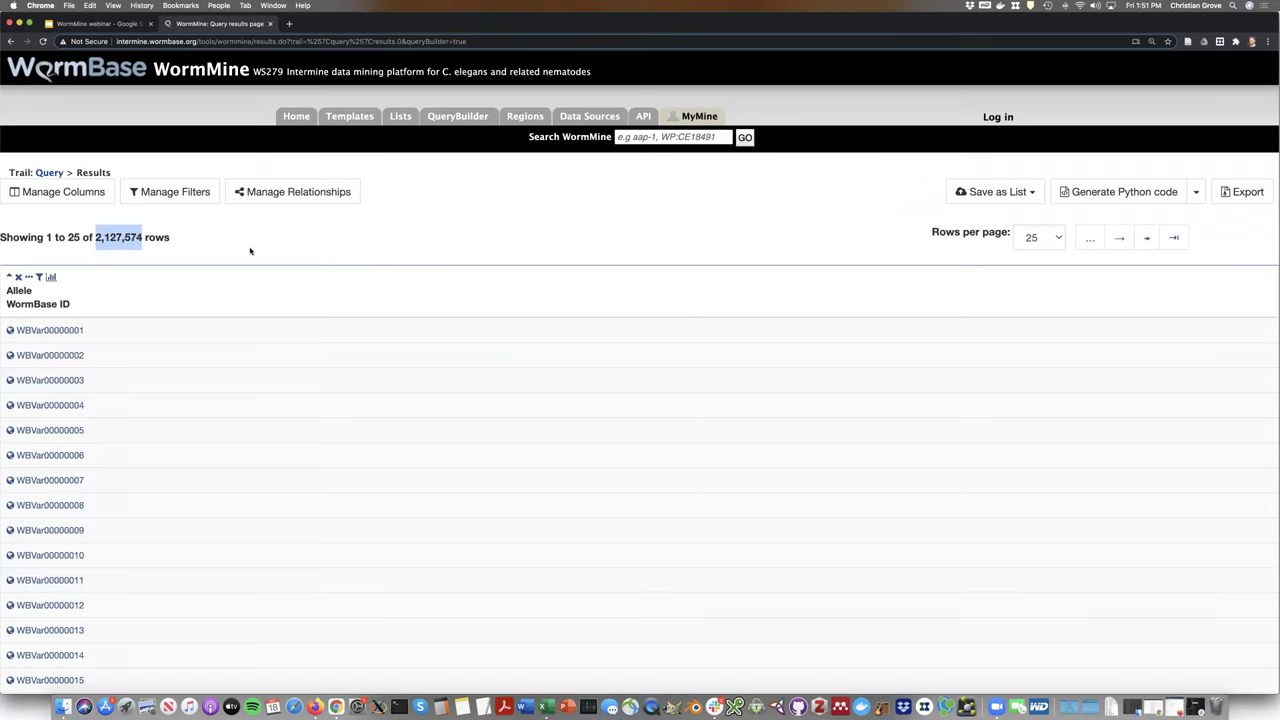
pyautogui.click(419, 244)
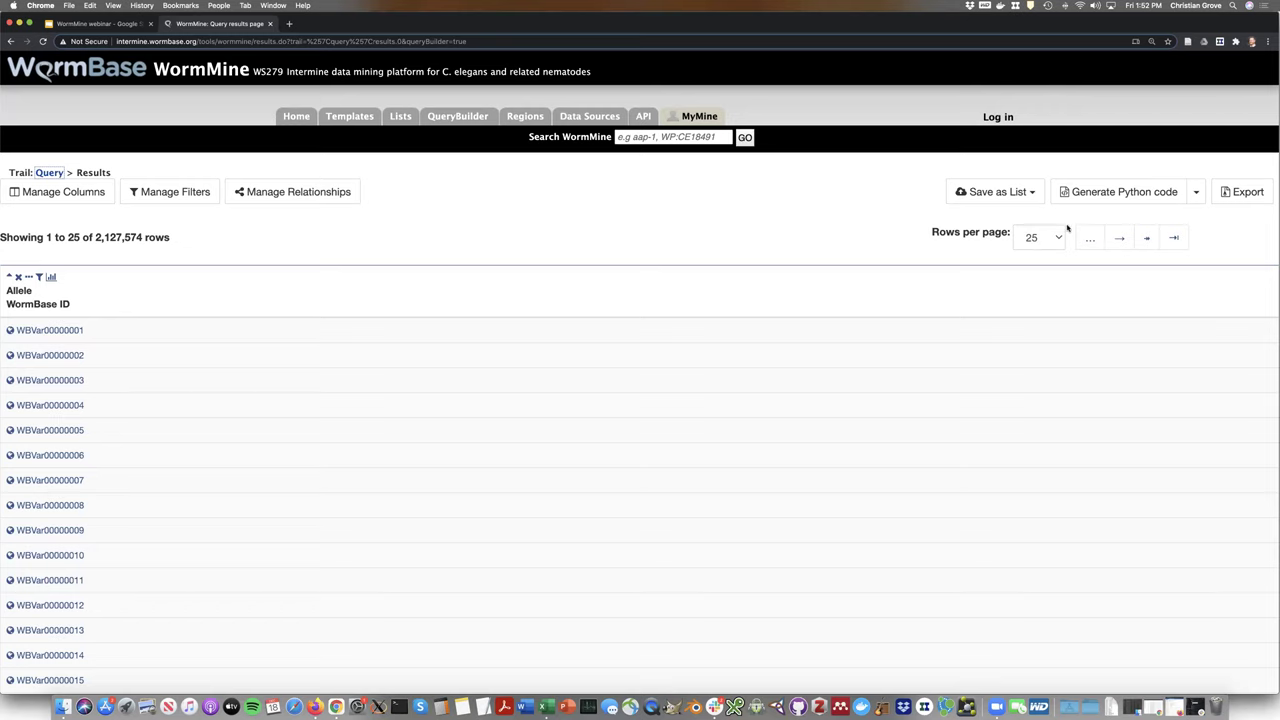
# Build a fresh Allele query with WormBase ID as its only output field and show its results
pyautogui.click(432, 120)
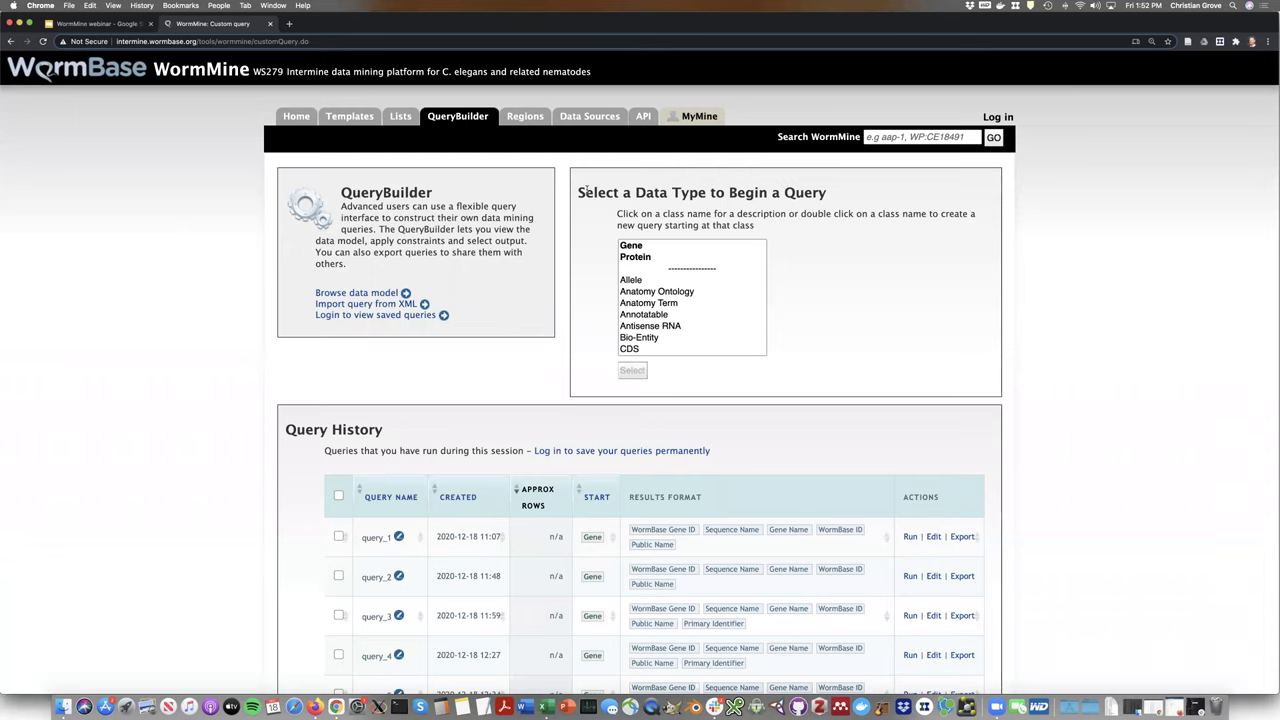
pyautogui.doubleClick(628, 280)
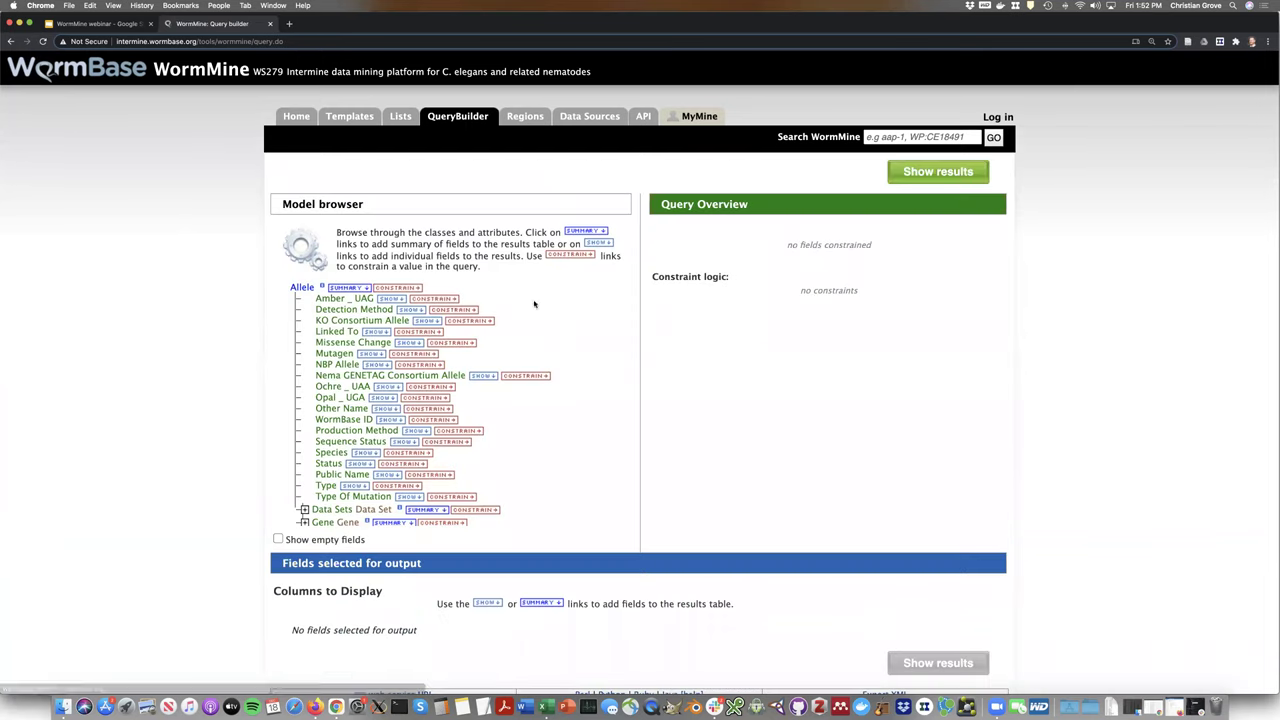
pyautogui.click(390, 419)
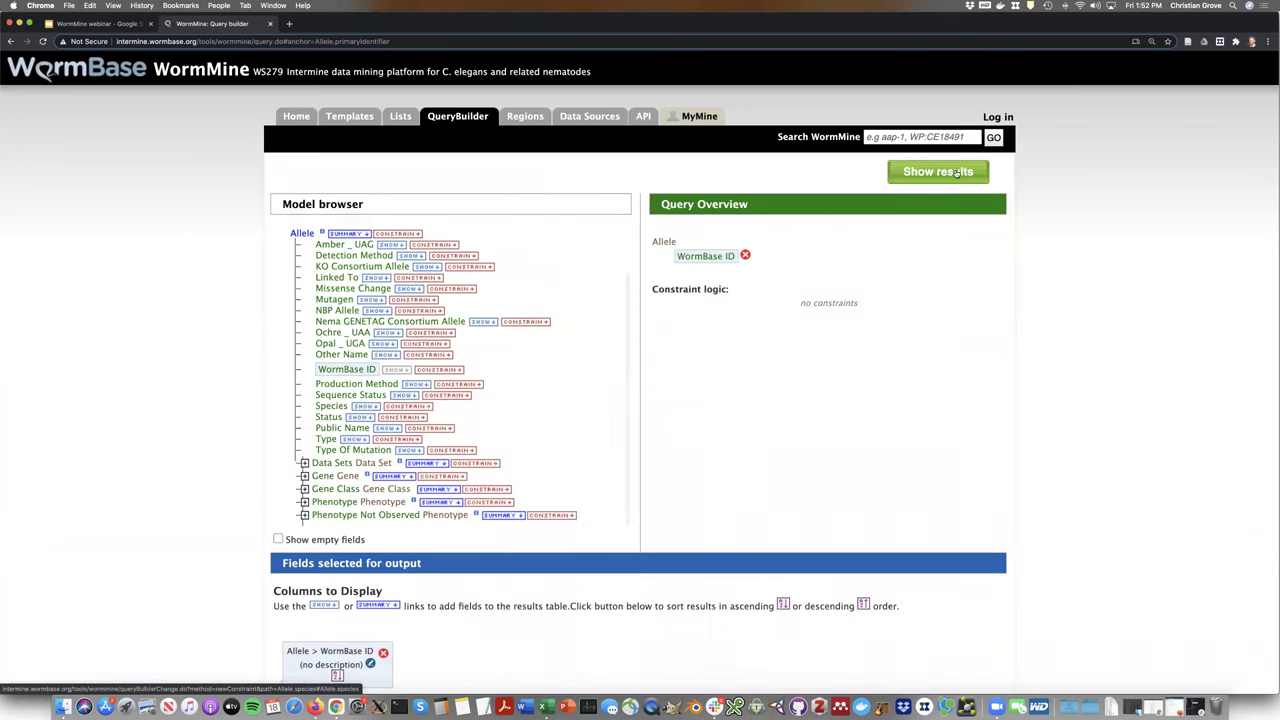
pyautogui.click(953, 173)
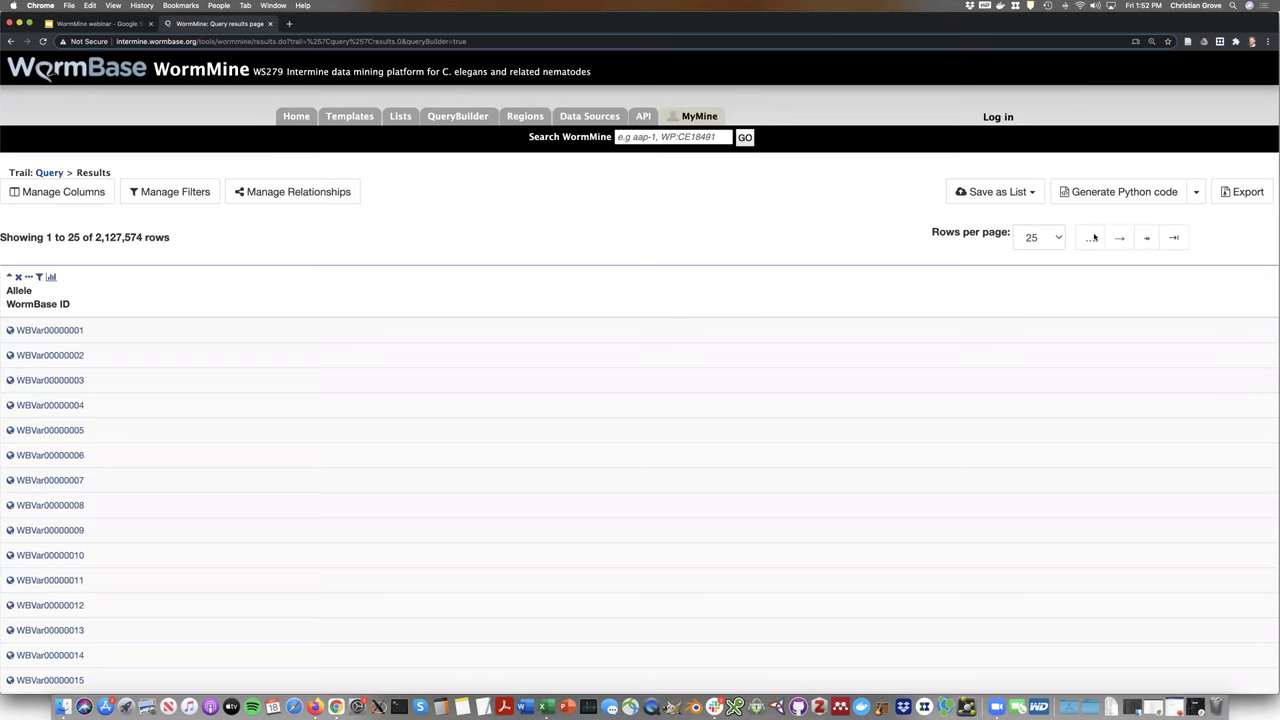
# Download the Allele query results as a TSV file named results and close the download dialog
pyautogui.click(1246, 195)
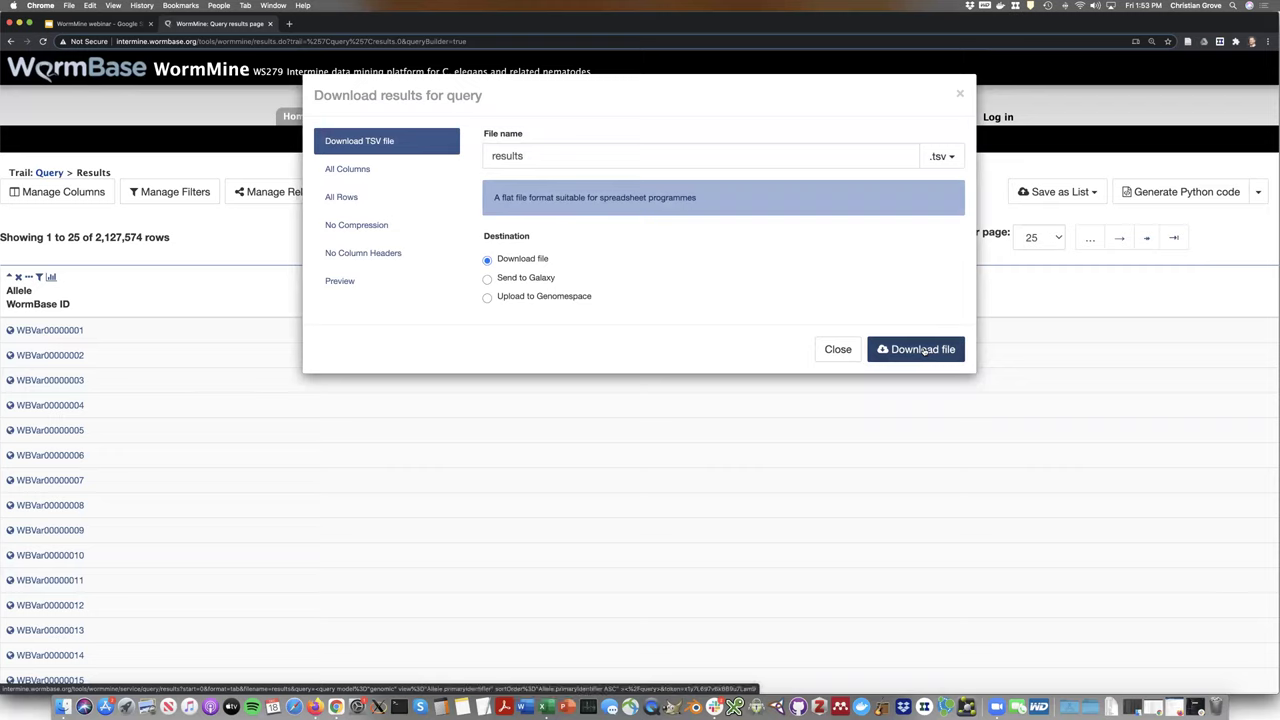
pyautogui.click(922, 350)
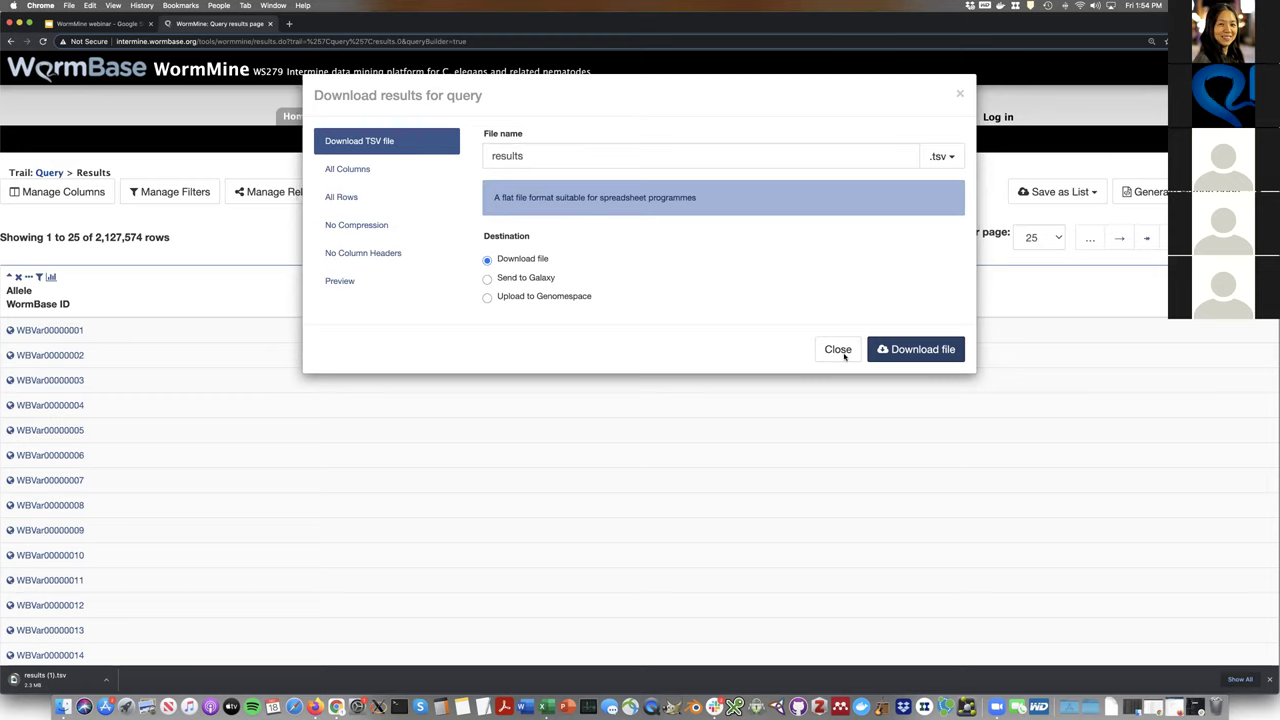
pyautogui.click(840, 355)
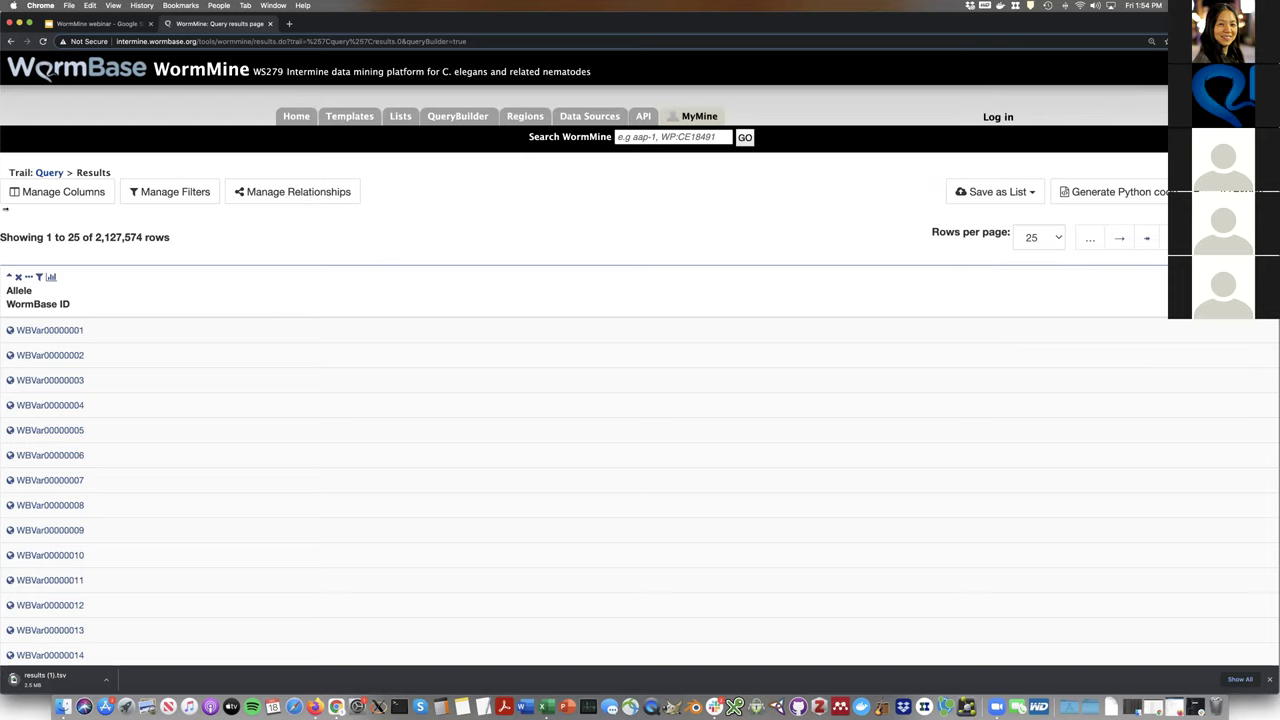
# Return to the QueryBuilder, look through the available data types and start a new Gene query
pyautogui.hscroll(-5, 60, 200)
pyautogui.click(457, 116)
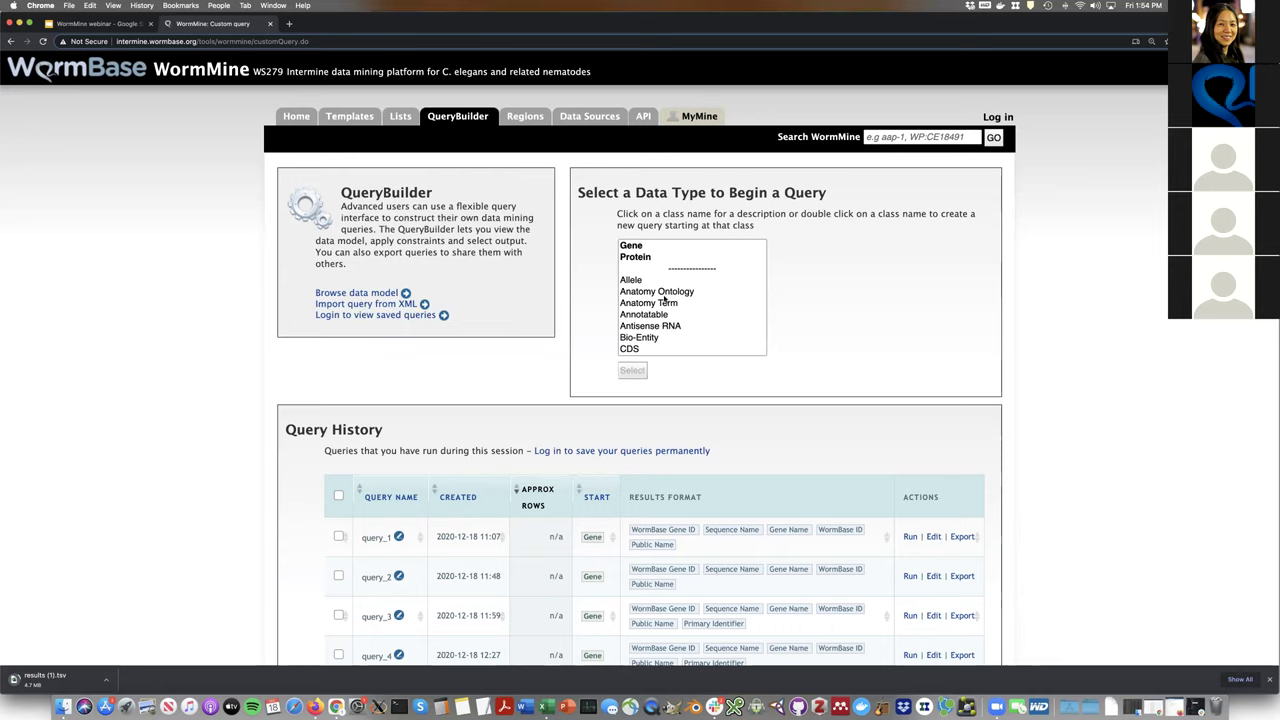
pyautogui.scroll(-1, 664, 297)
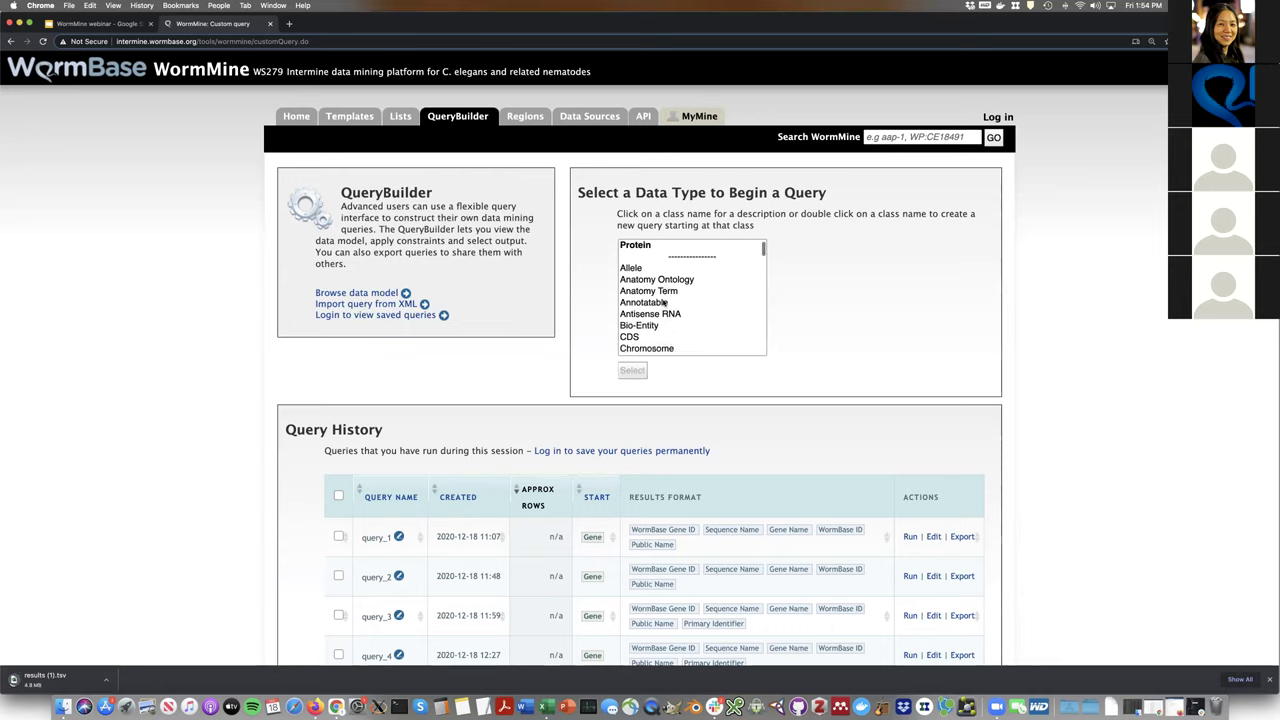
pyautogui.scroll(-2, 663, 305)
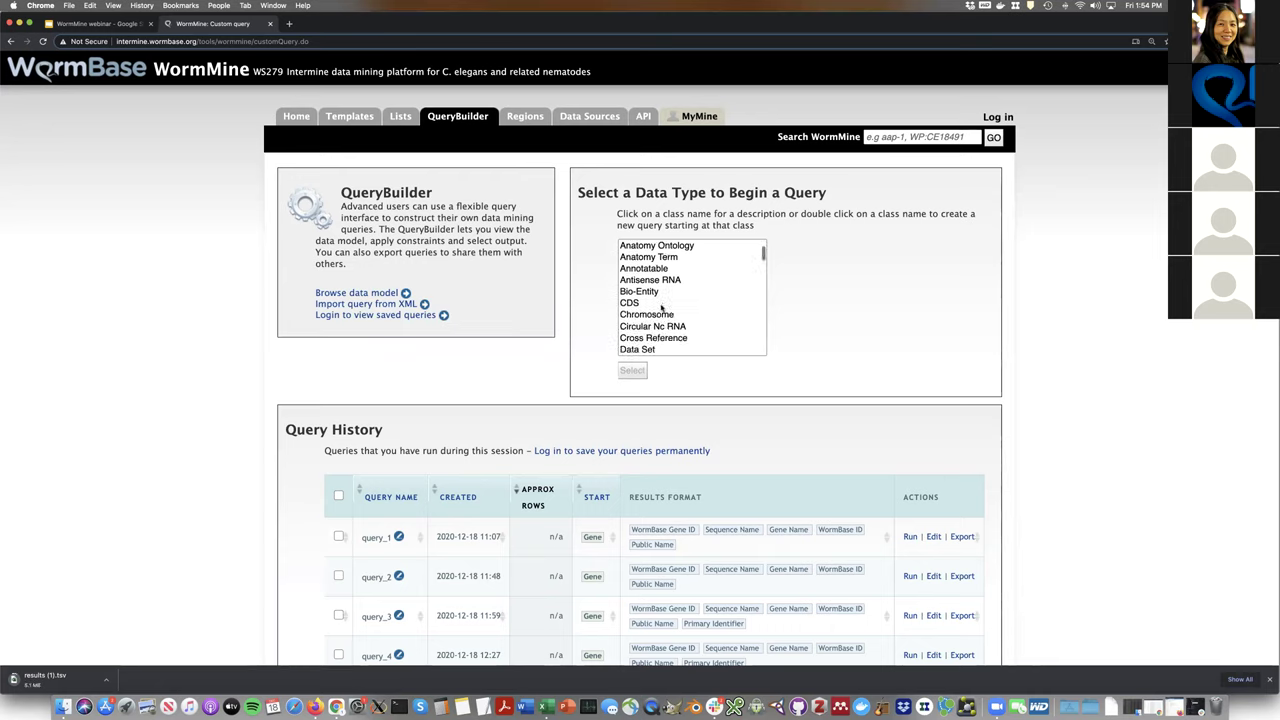
pyautogui.scroll(3, 663, 308)
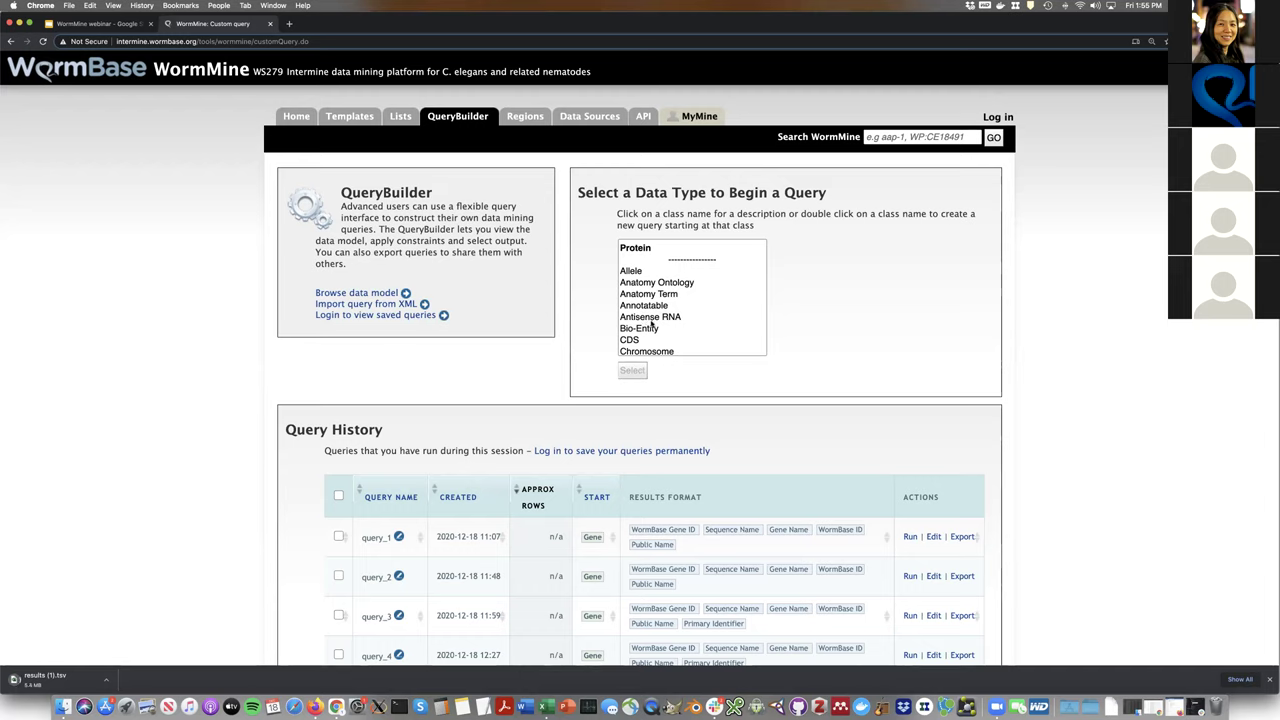
pyautogui.scroll(1, 651, 322)
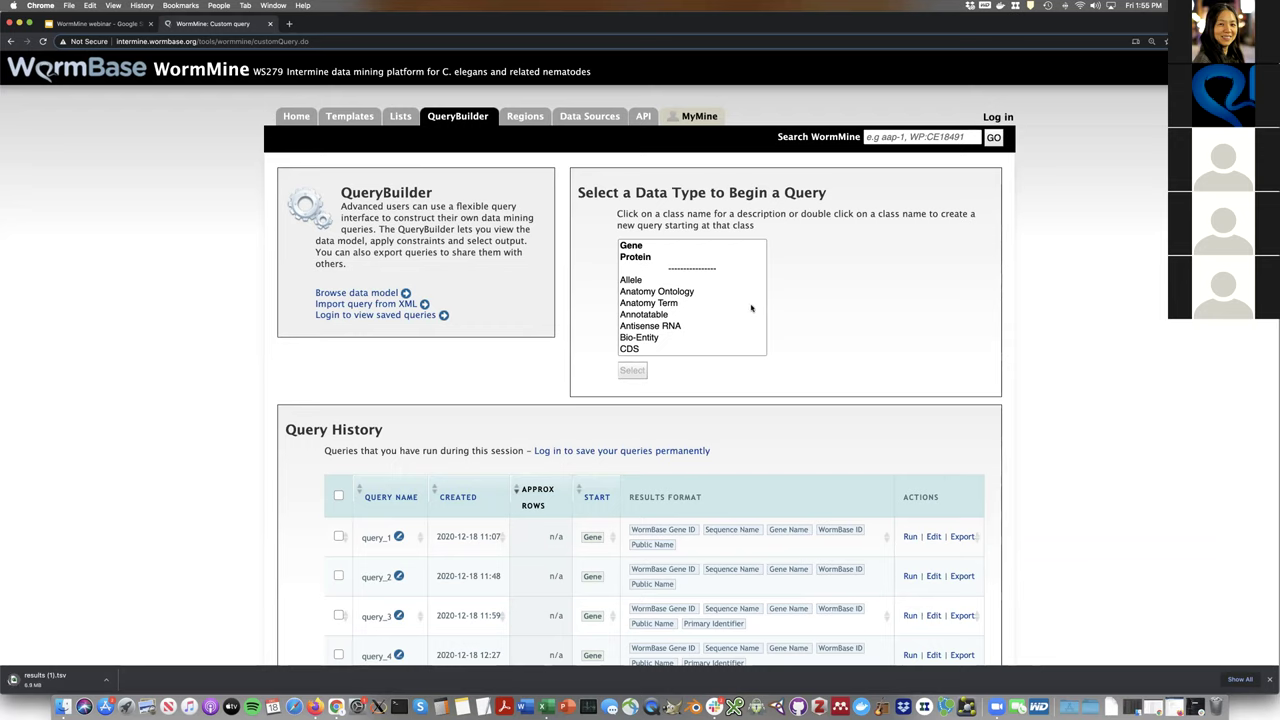
pyautogui.click(637, 247)
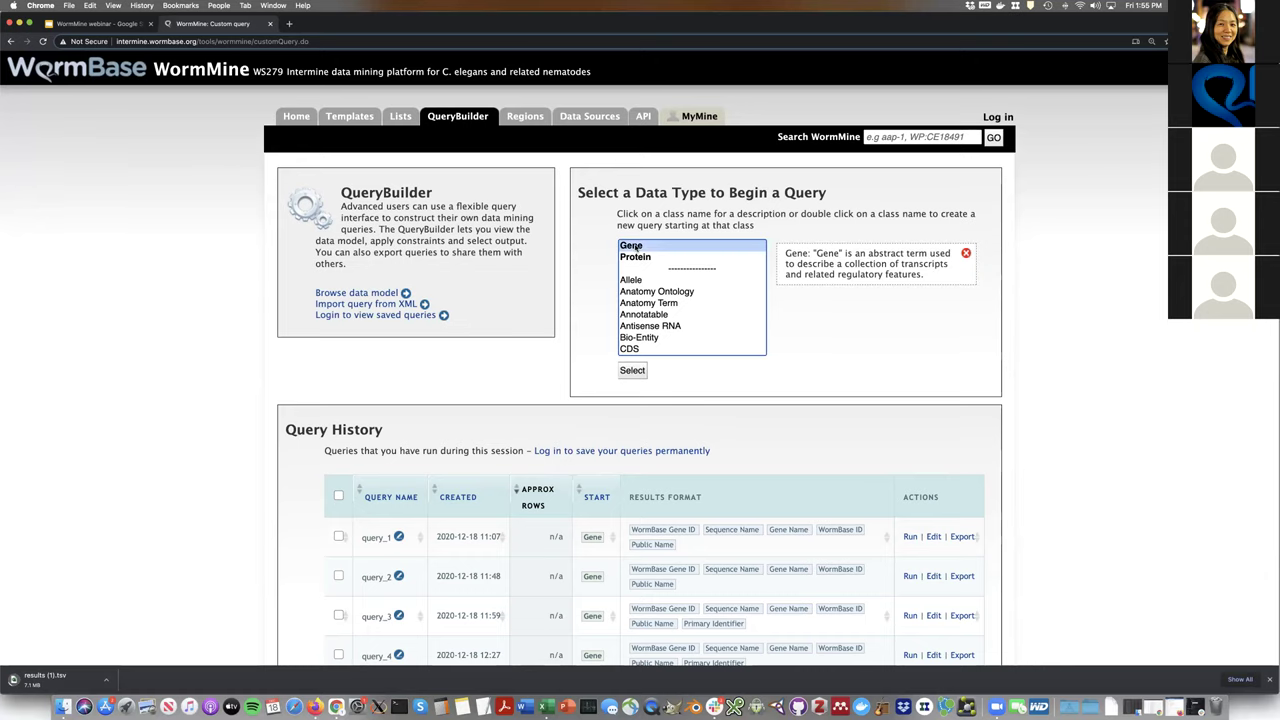
pyautogui.doubleClick(637, 247)
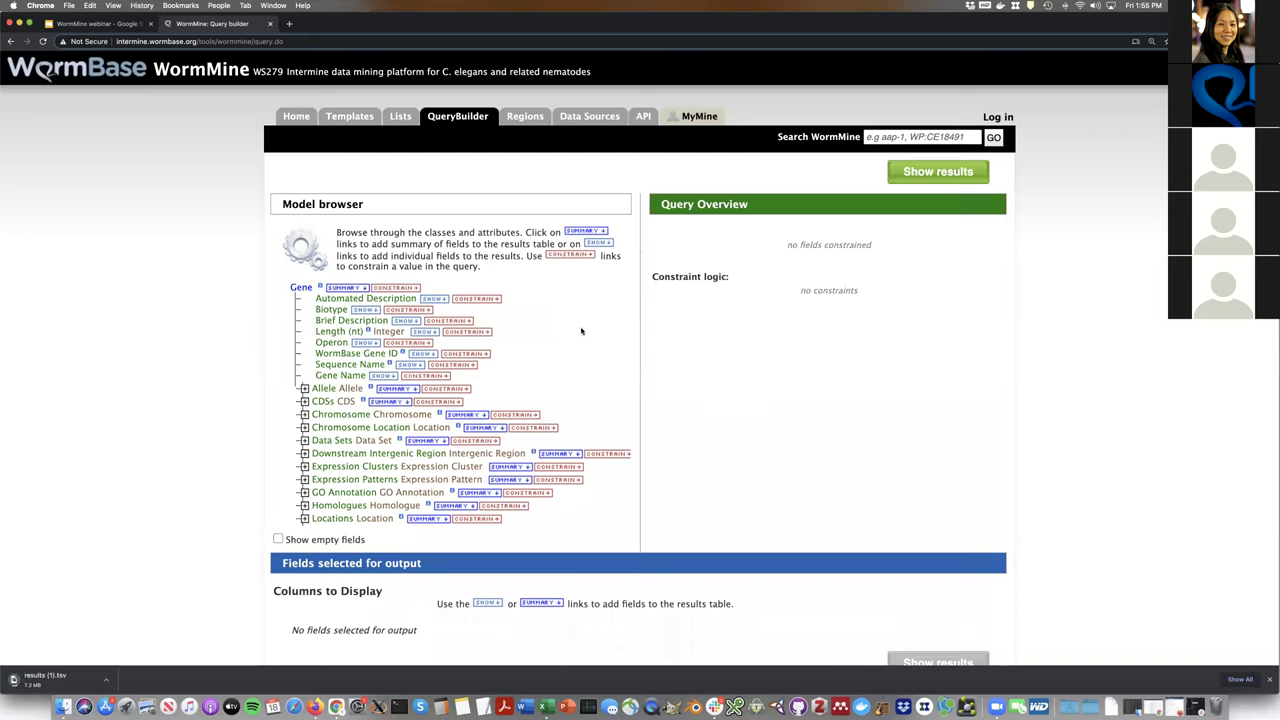
# Look through the attributes and classes that the model browser offers for the Gene query
pyautogui.scroll(-1, 428, 402)
pyautogui.scroll(2, 428, 402)
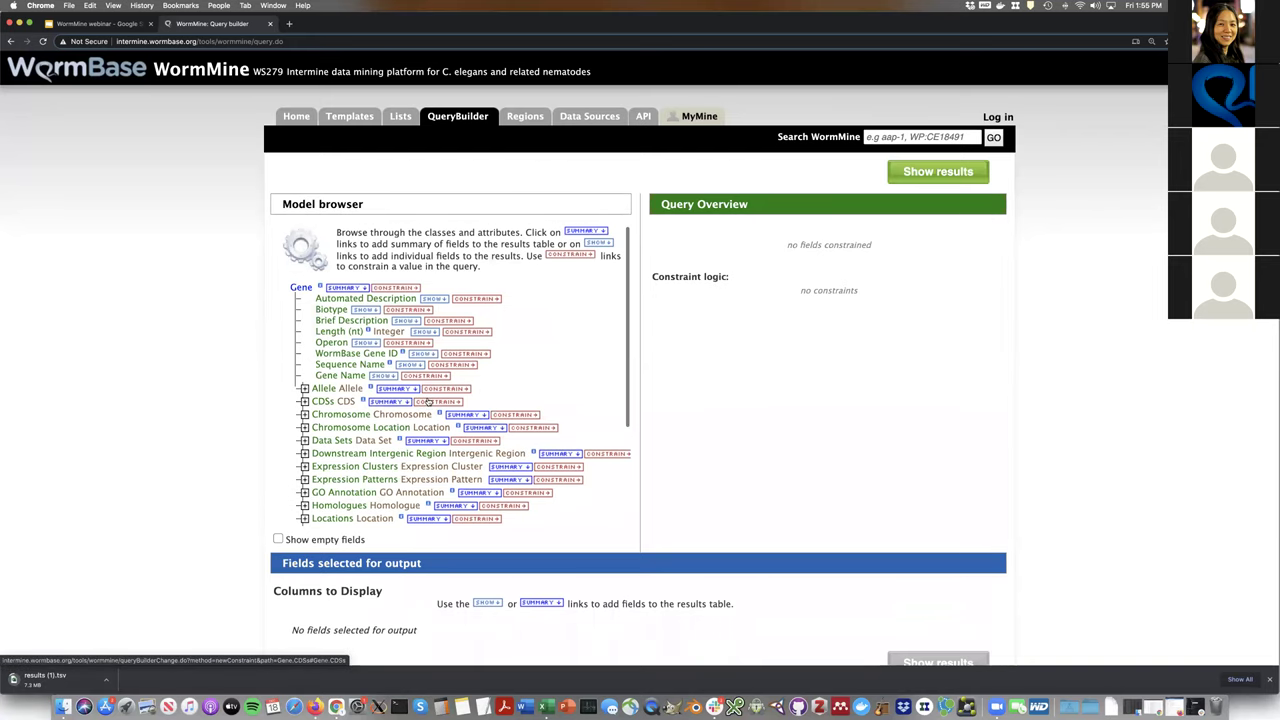
pyautogui.scroll(-3, 428, 402)
pyautogui.scroll(-5, 428, 401)
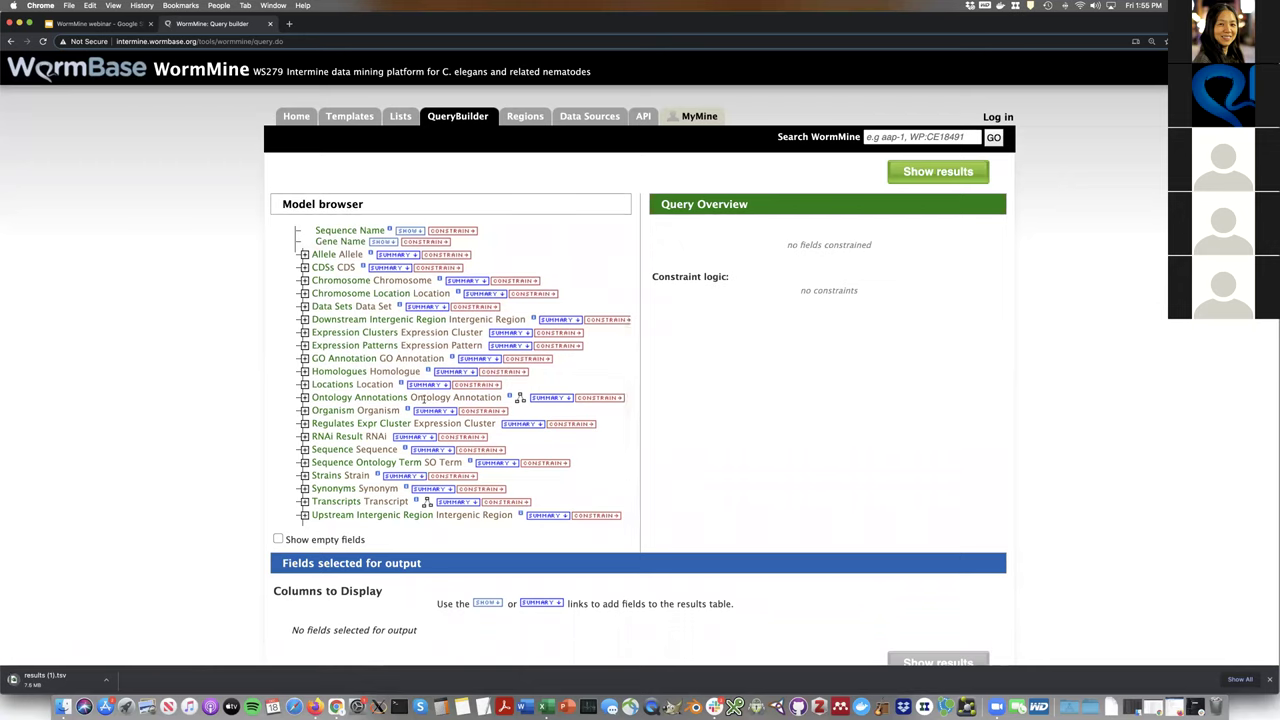
pyautogui.scroll(5, 423, 399)
pyautogui.scroll(-1, 424, 402)
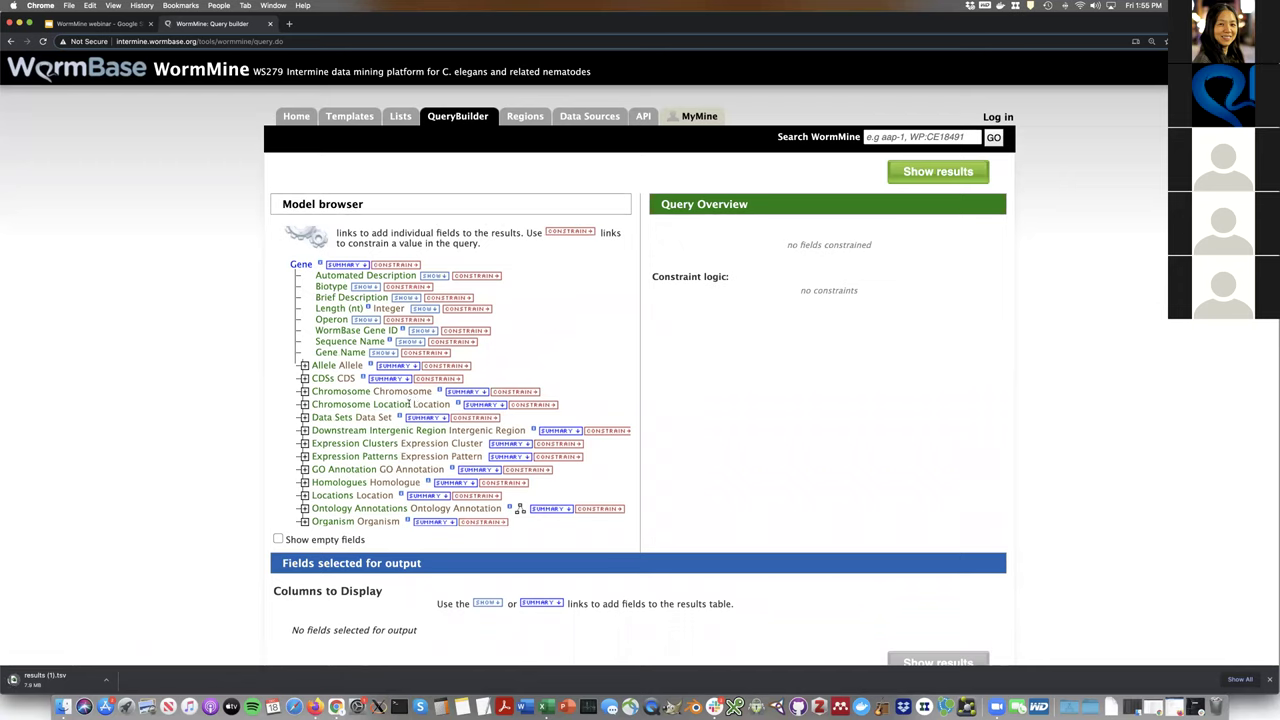
pyautogui.scroll(-3, 408, 403)
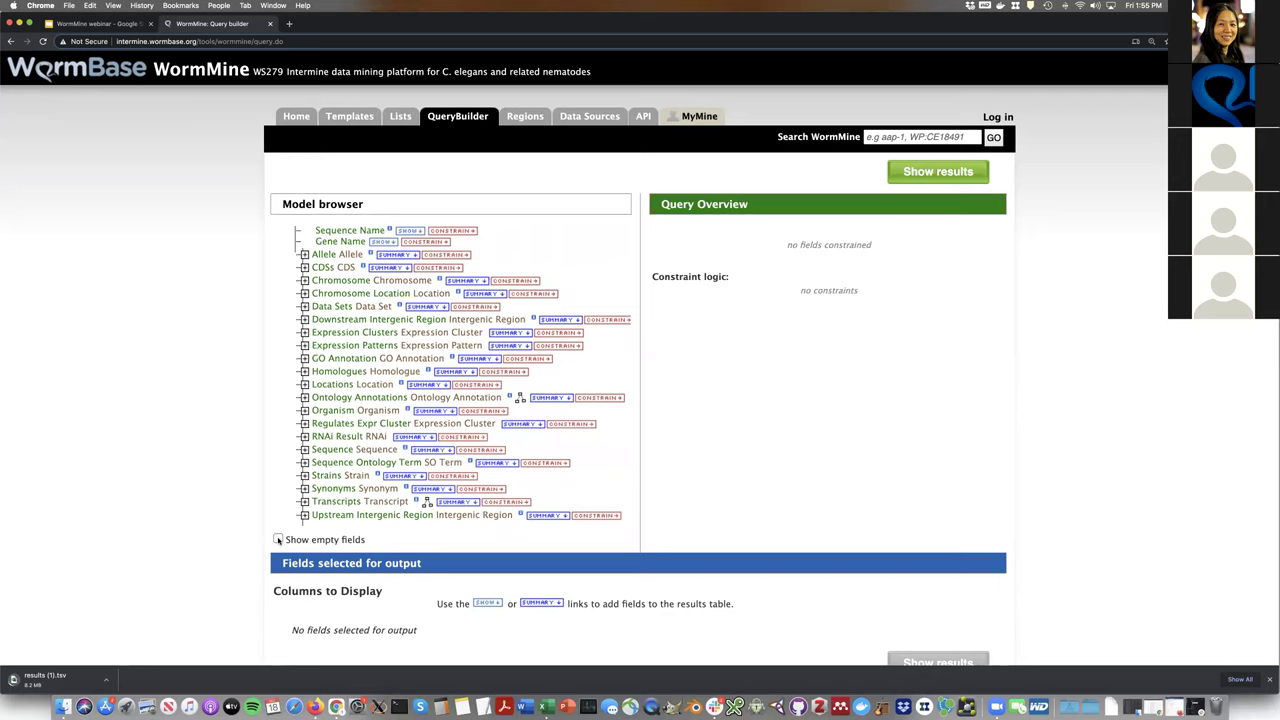
# Show the empty fields in the Gene model browser, review the full class list and hide the empty fields again
pyautogui.click(278, 540)
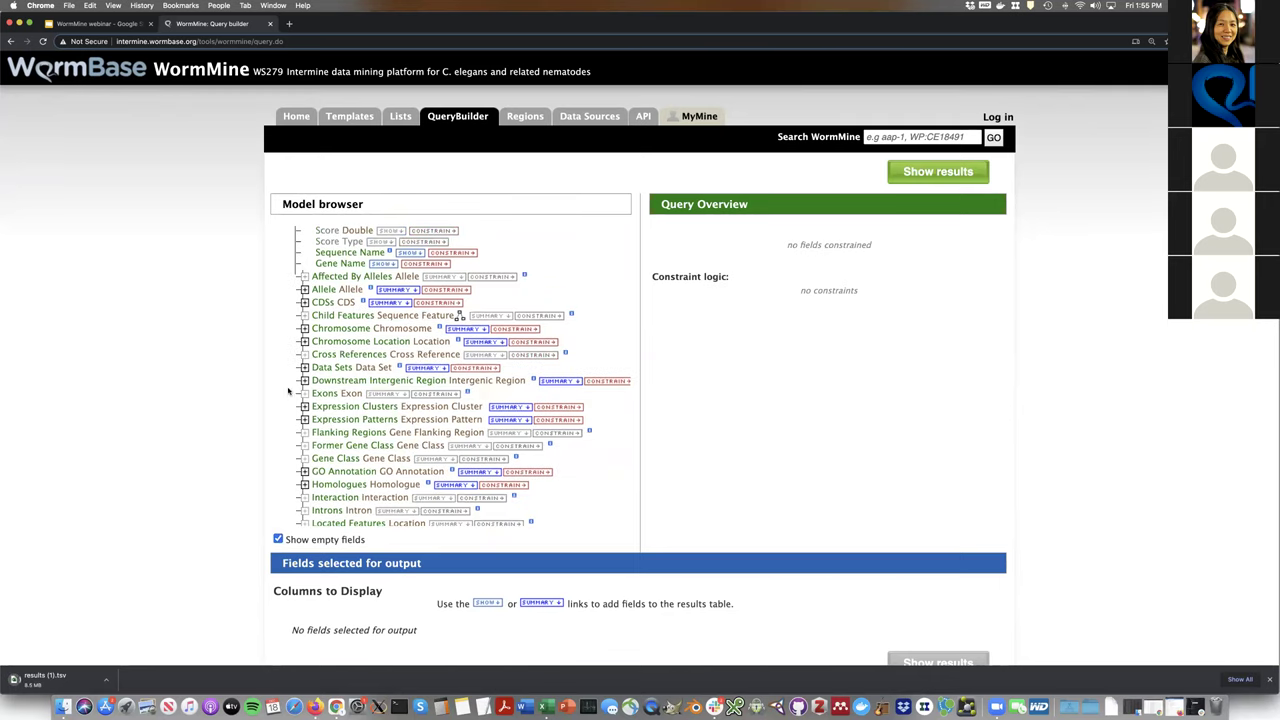
pyautogui.scroll(-1, 294, 392)
pyautogui.scroll(-5, 294, 392)
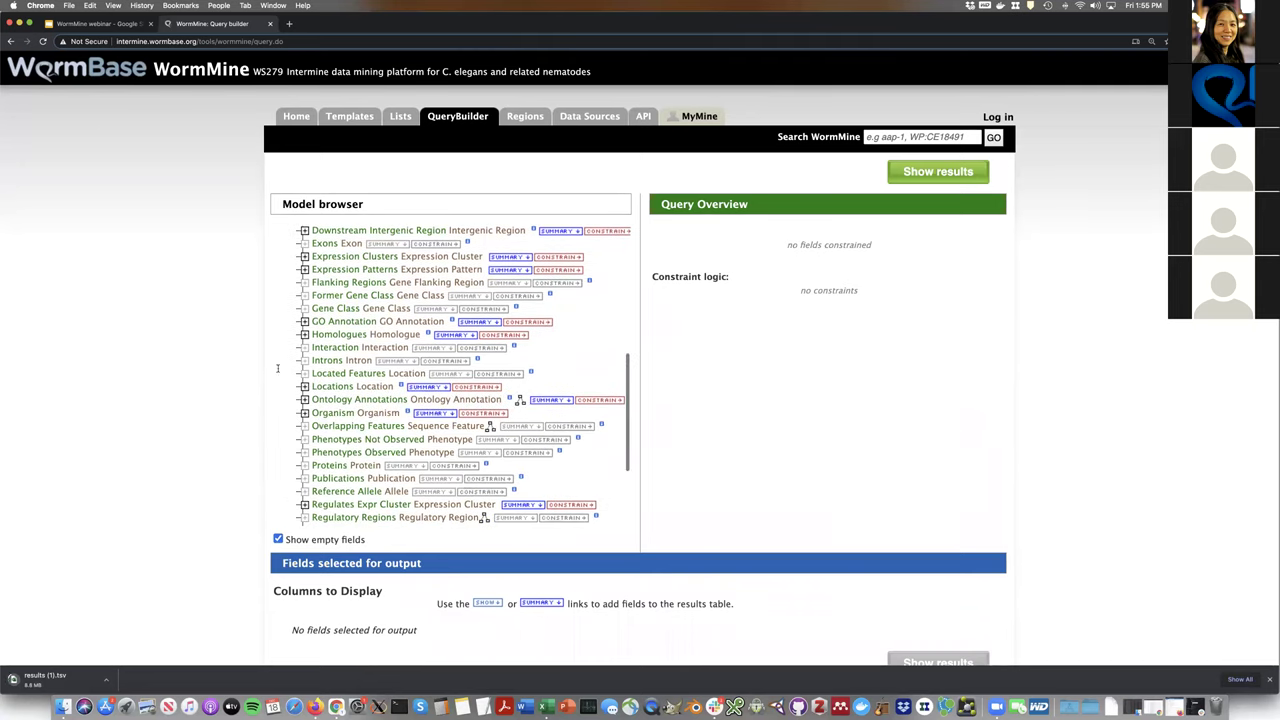
pyautogui.scroll(-2, 290, 385)
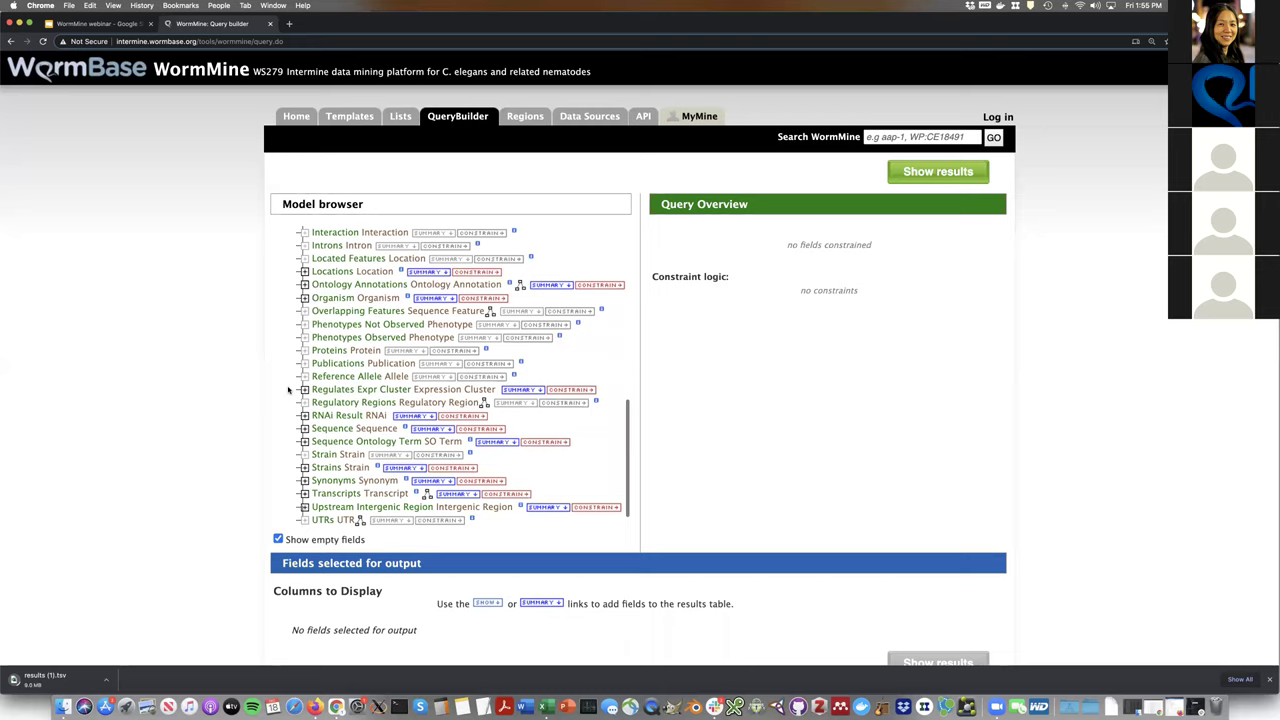
pyautogui.scroll(3, 288, 390)
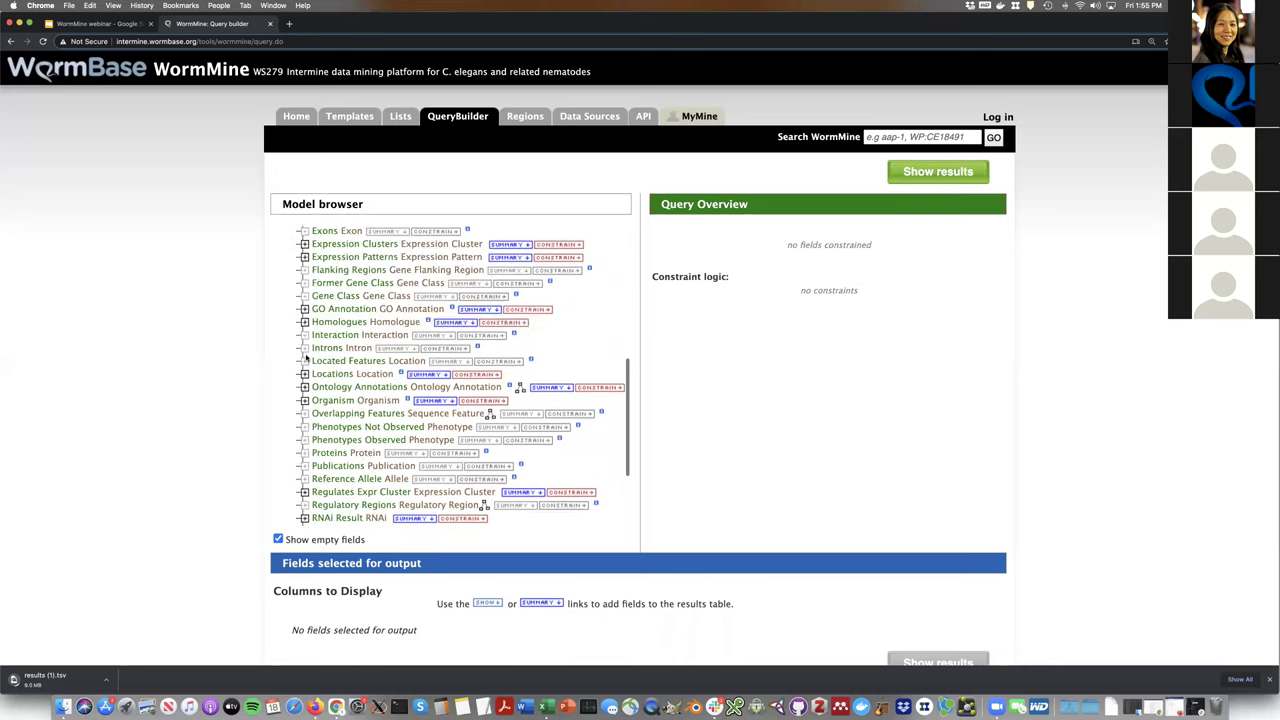
pyautogui.click(278, 539)
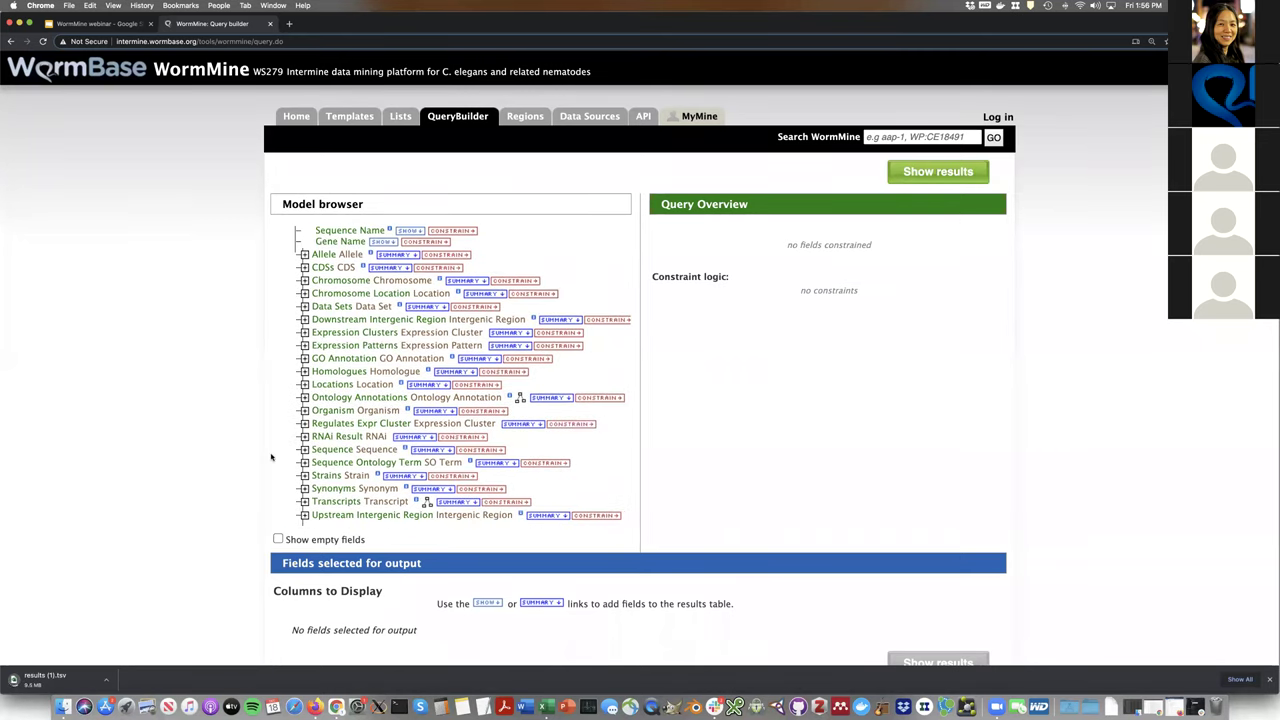
pyautogui.scroll(3, 412, 300)
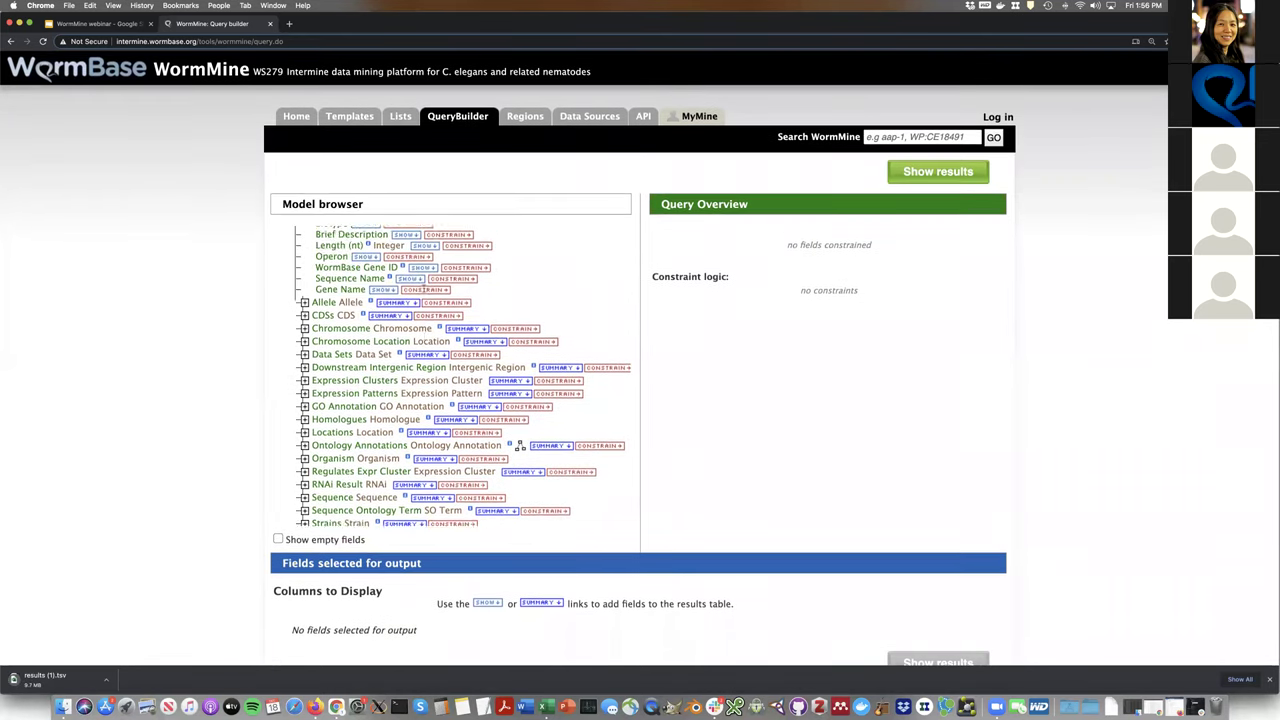
pyautogui.scroll(-1, 435, 310)
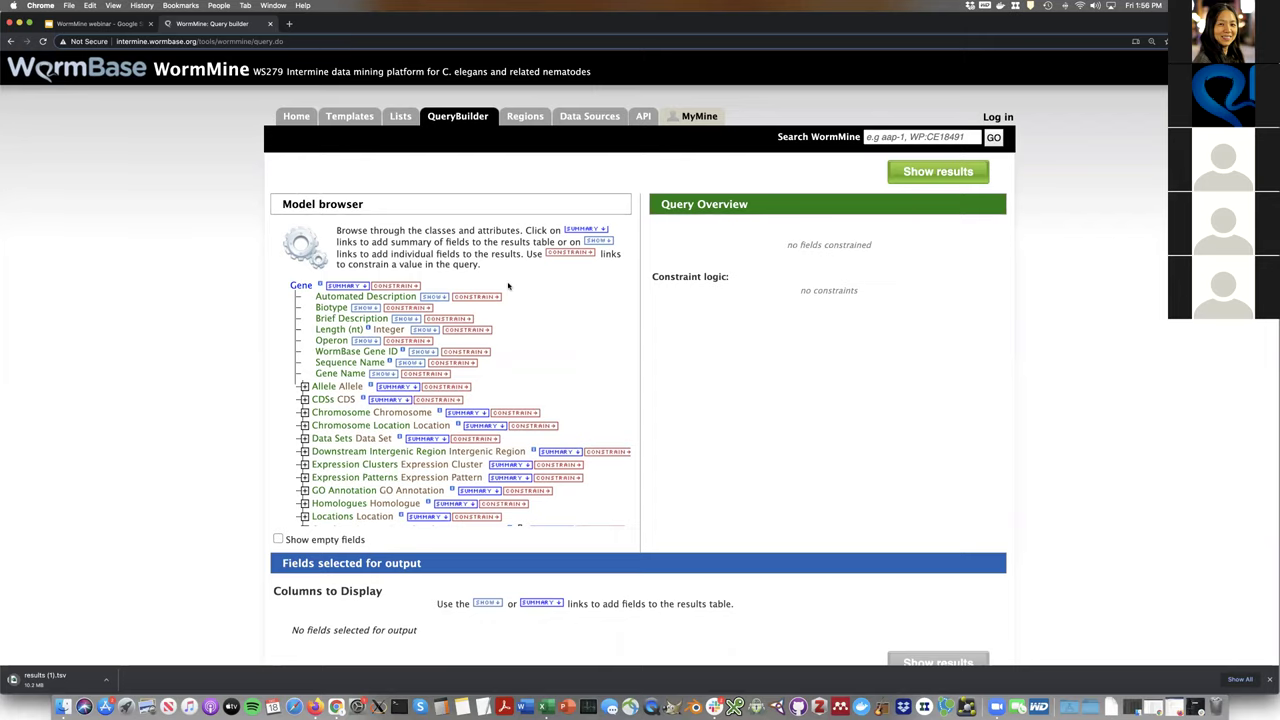
# Open the WormBase glp-1 gene page in a new browser tab, examine the Gene class's Tree Display and return to WormMine
pyautogui.press('super+t')
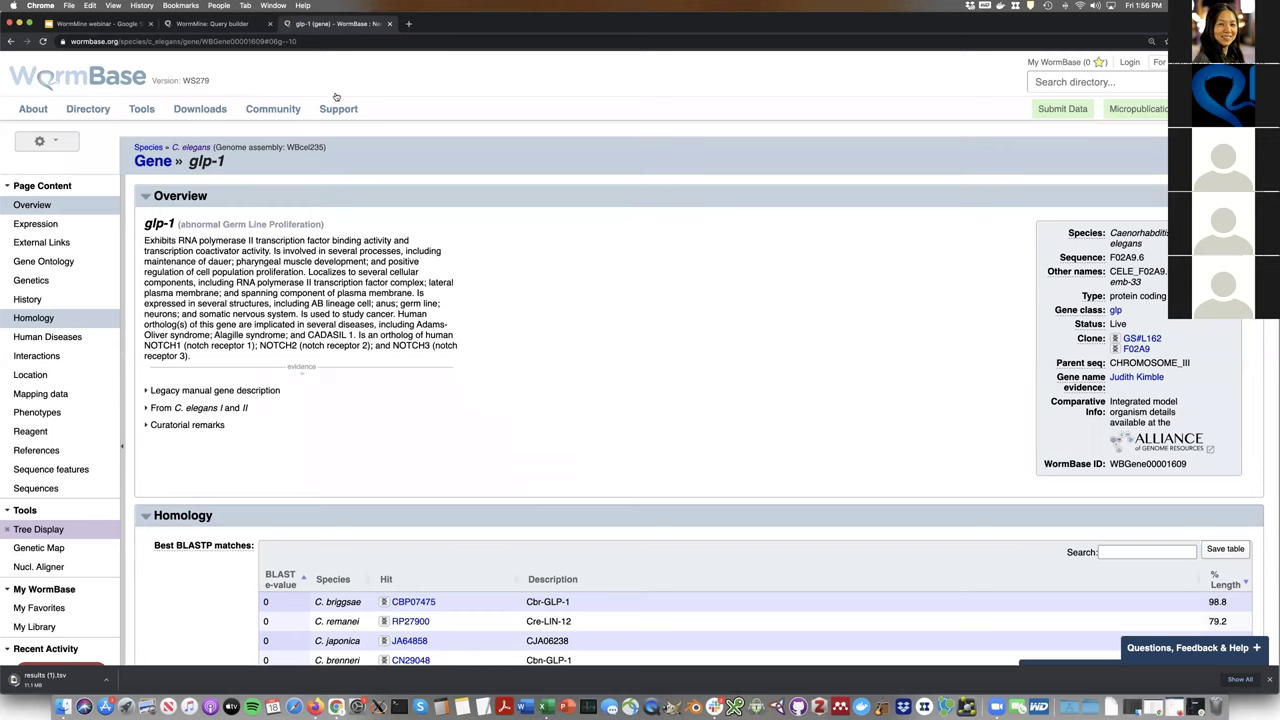
pyautogui.scroll(-10, 338, 100)
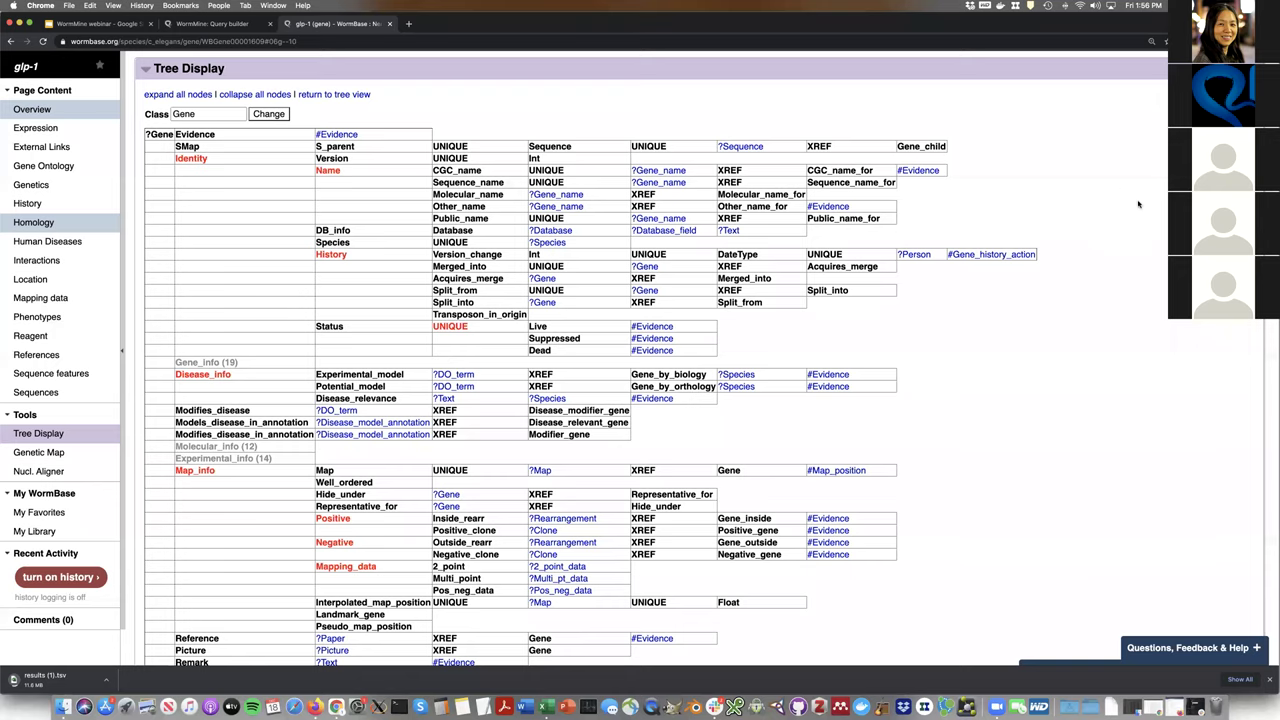
pyautogui.hotkey('ctrl', 'shift', 'Tab')
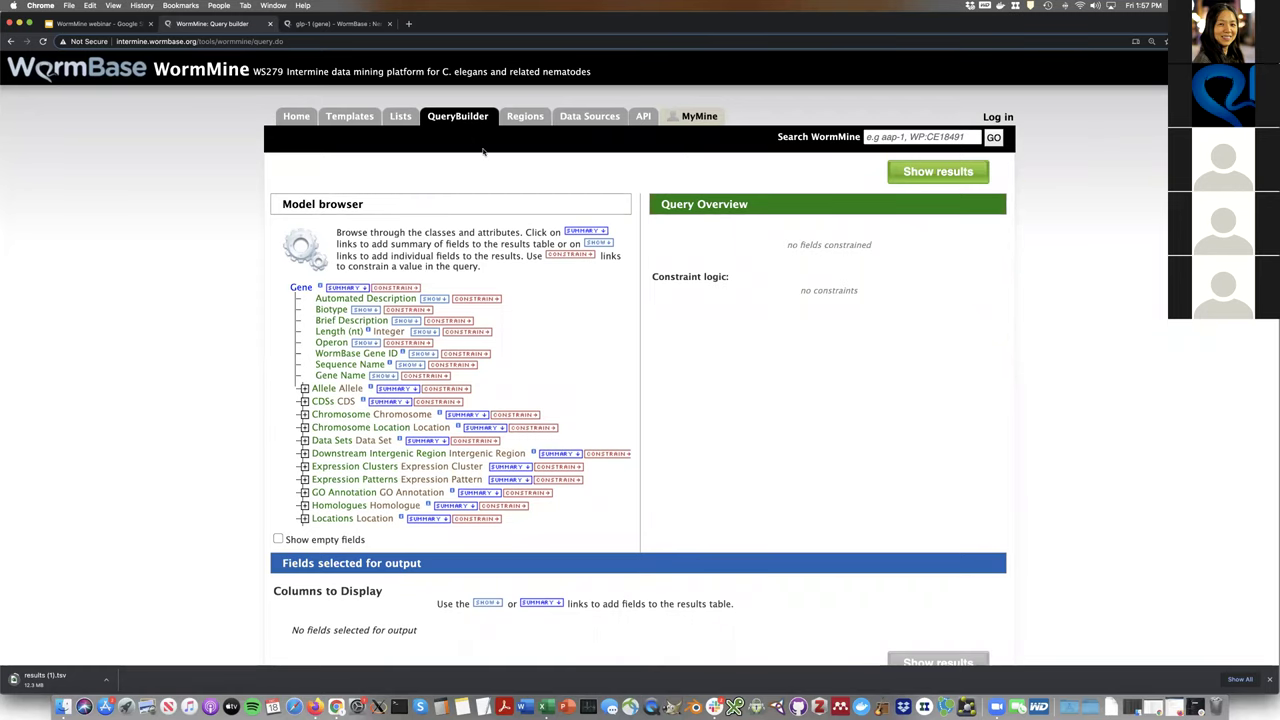
# Go to the WormMine home page and look over the genomics template queries
pyautogui.click(434, 124)
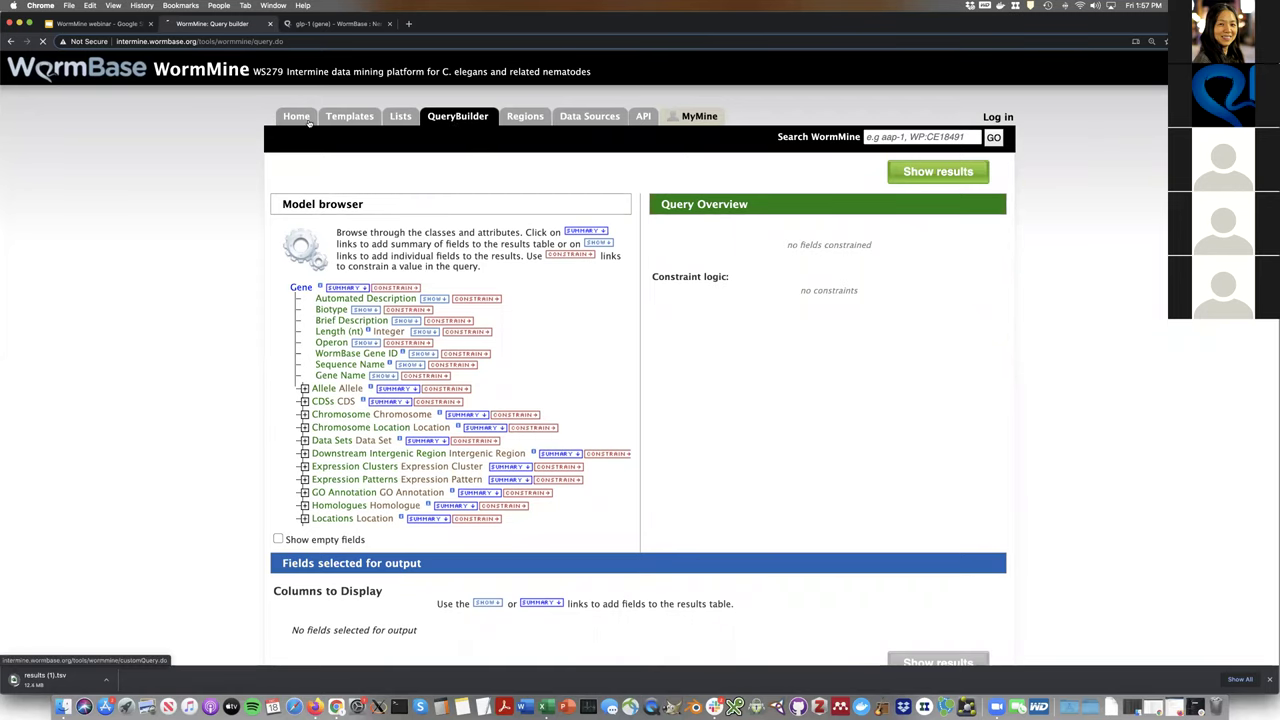
pyautogui.click(298, 118)
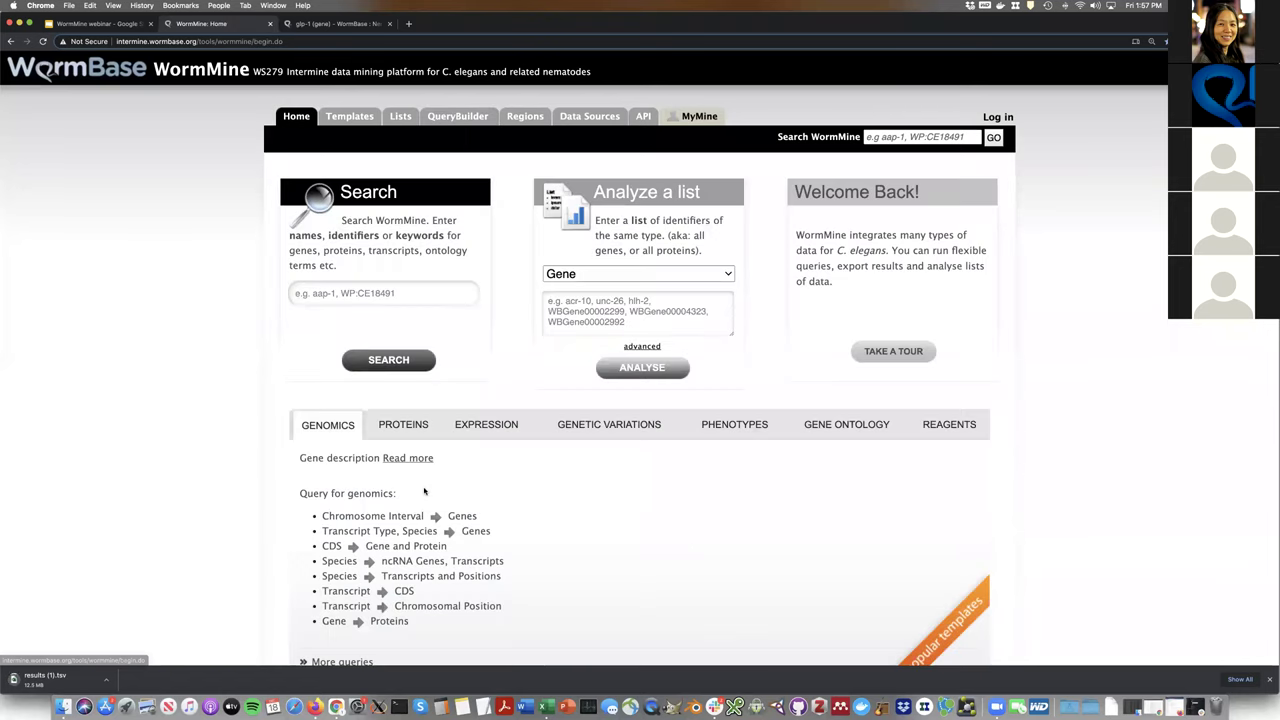
pyautogui.scroll(-3, 424, 490)
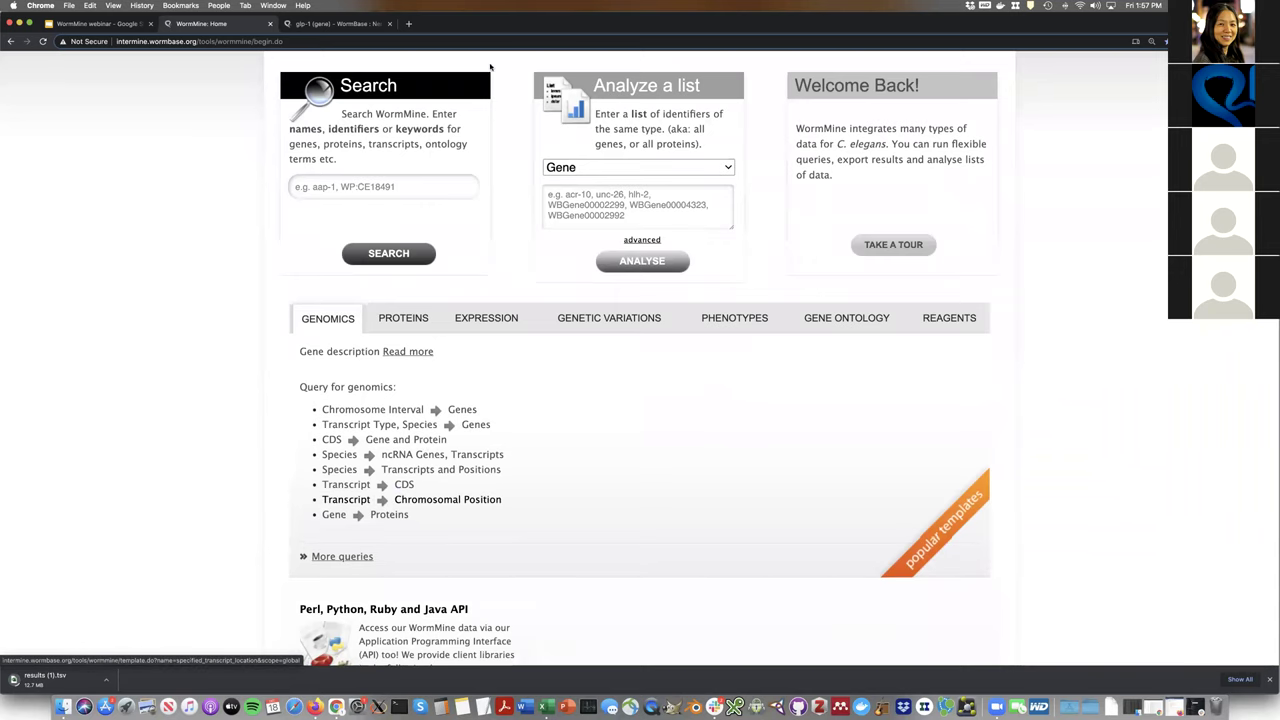
pyautogui.scroll(3, 484, 100)
# Start another Gene query with WormBase Gene ID, Sequence Name and Gene Name as output fields
pyautogui.click(476, 118)
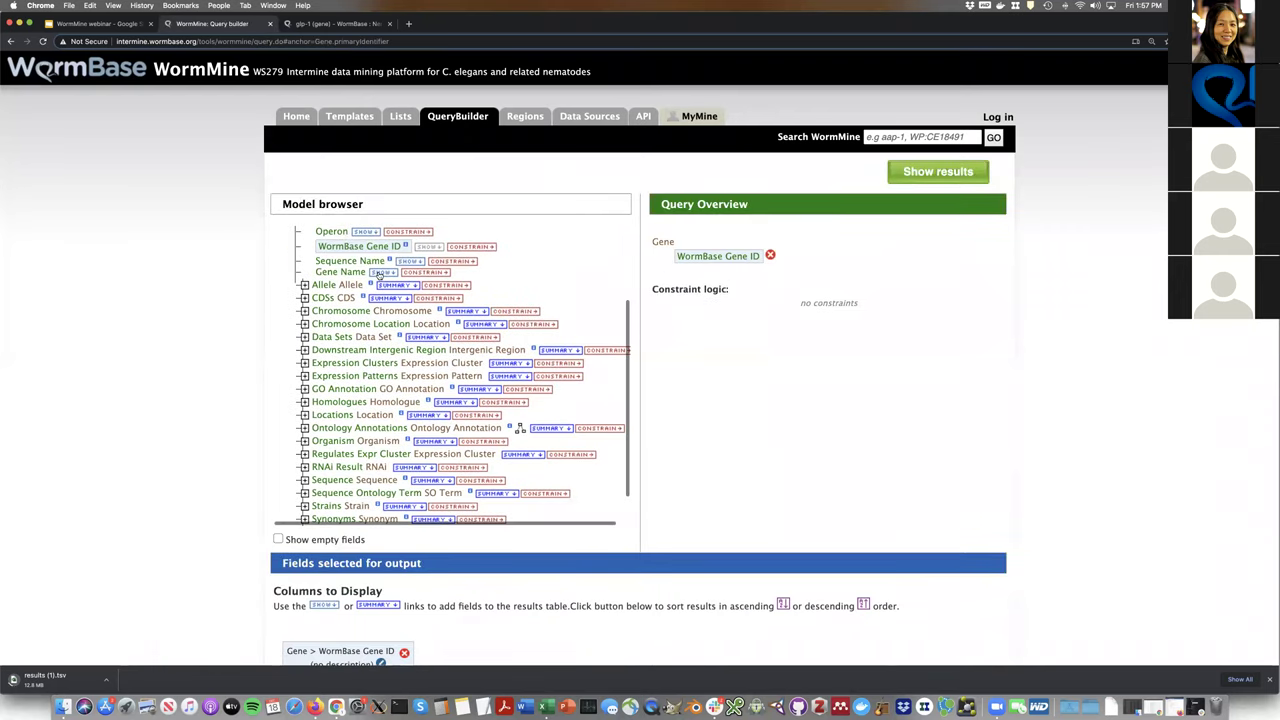
pyautogui.click(414, 255)
pyautogui.click(382, 261)
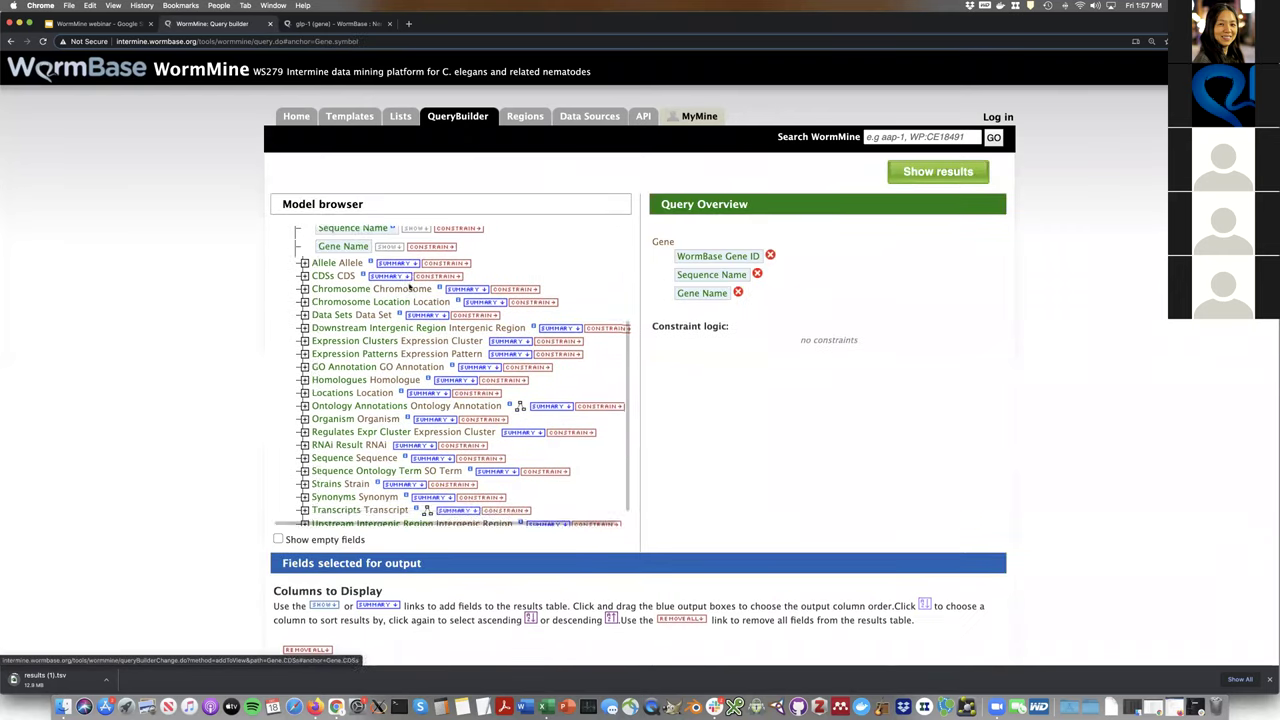
# Expand Chromosome in the Gene query's model browser and add its WormBase ID as an output field
pyautogui.scroll(-2, 308, 325)
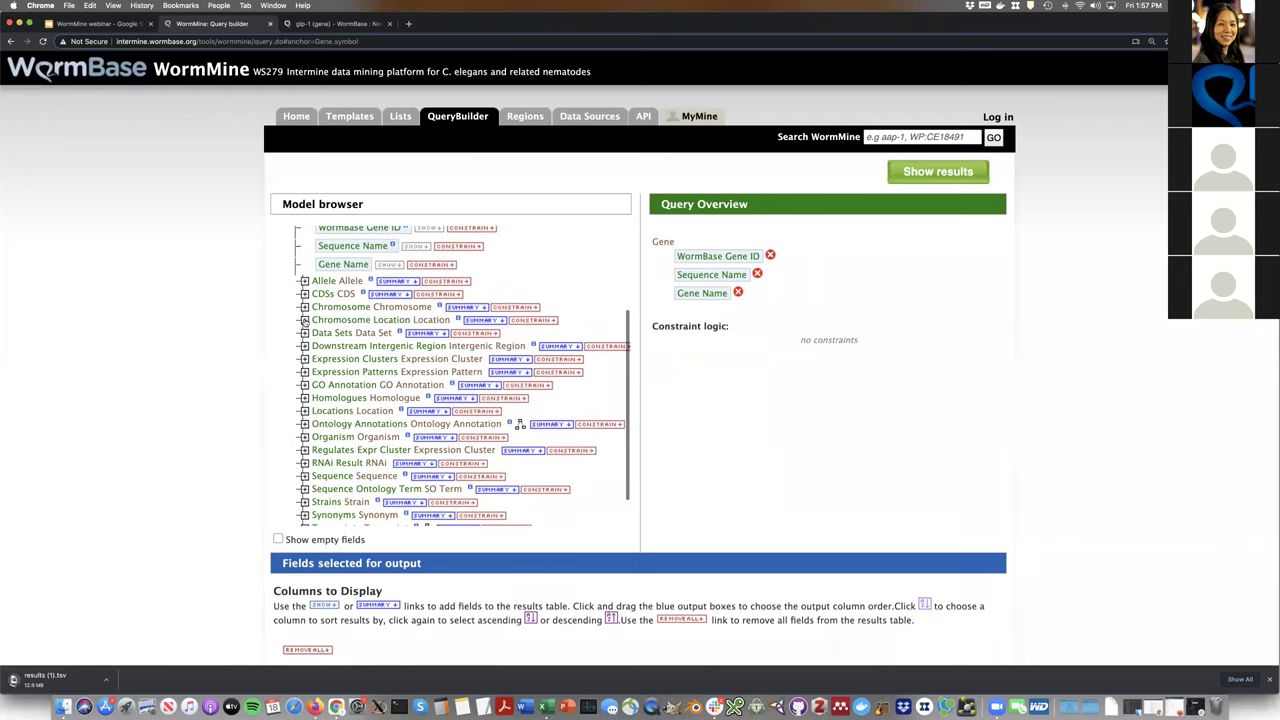
pyautogui.click(305, 320)
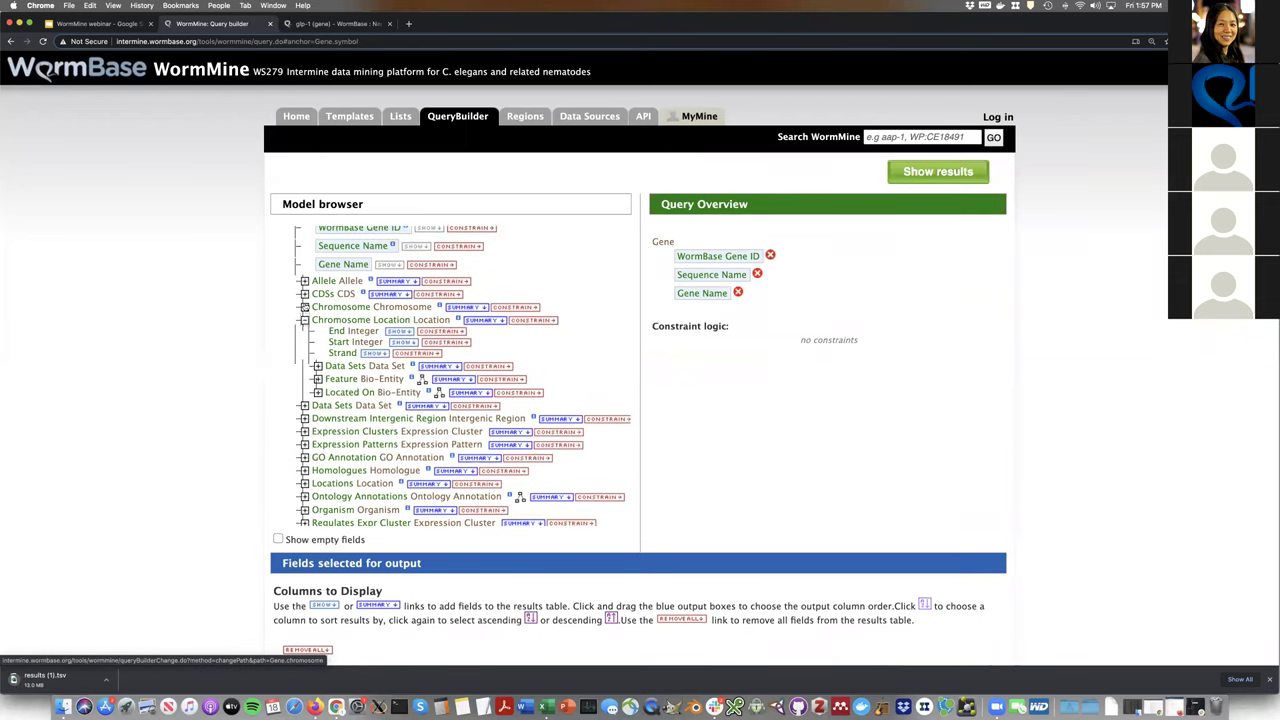
pyautogui.click(305, 308)
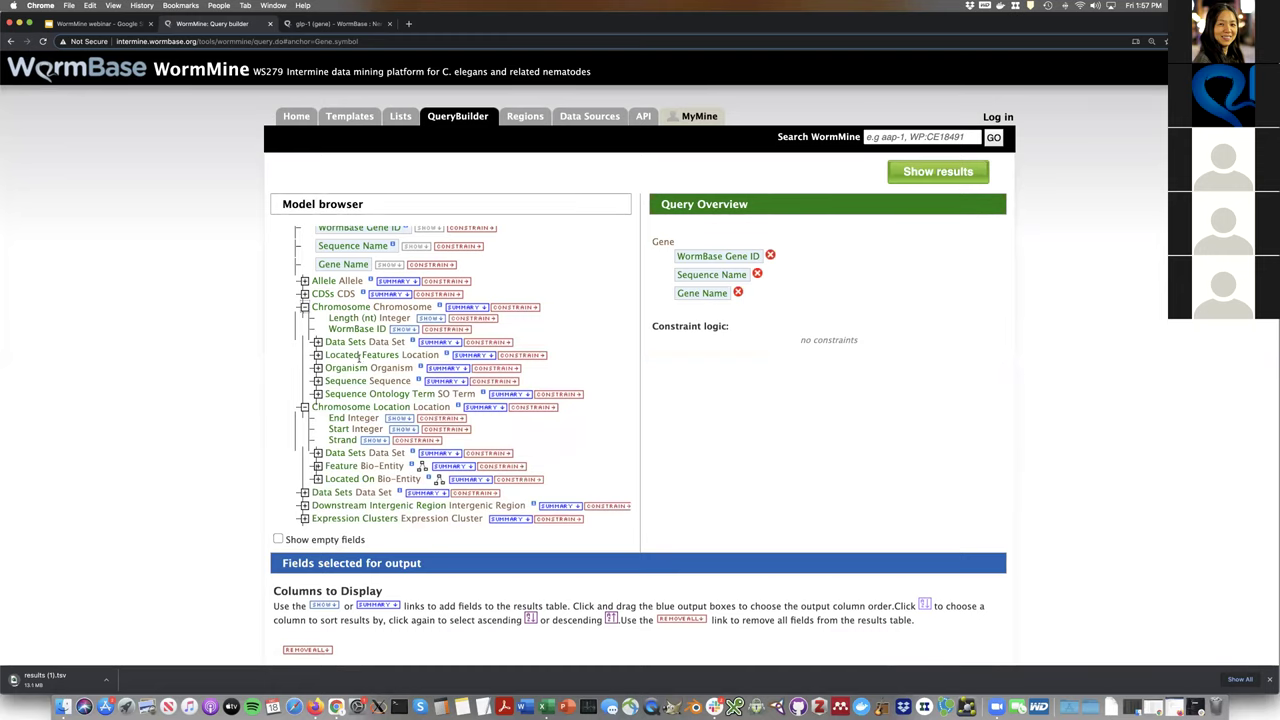
pyautogui.scroll(-1, 363, 339)
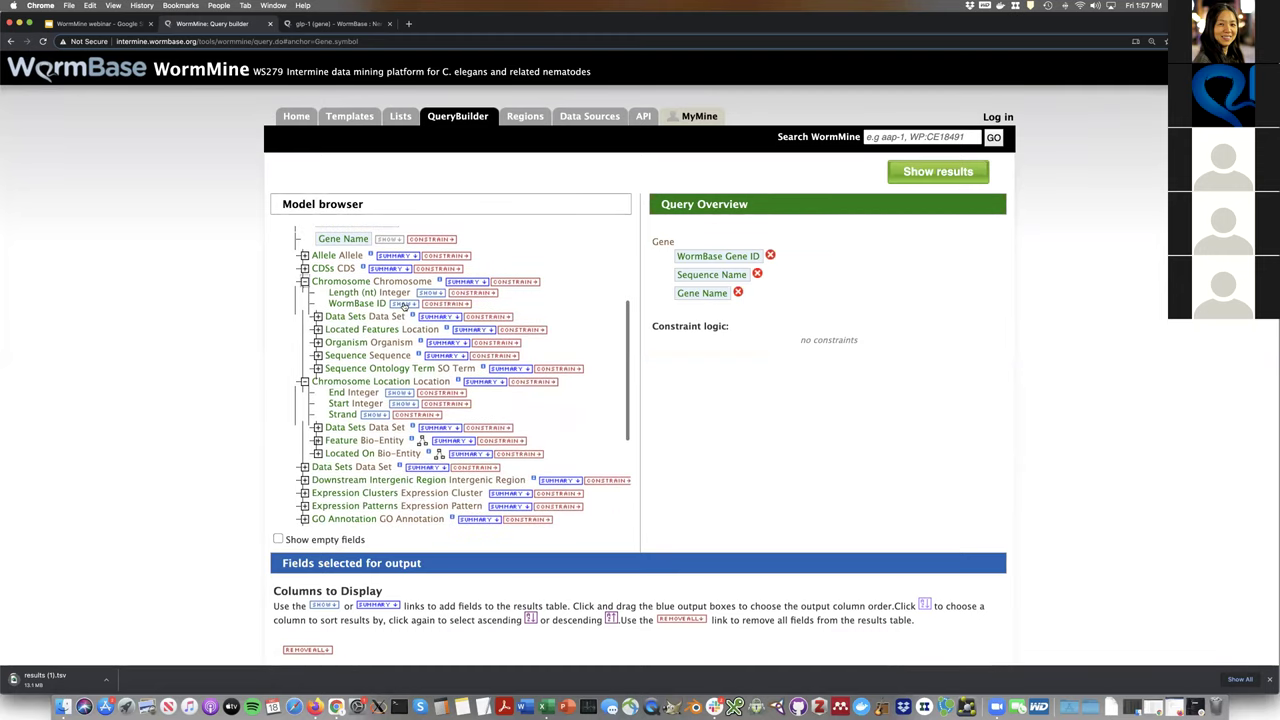
pyautogui.click(403, 304)
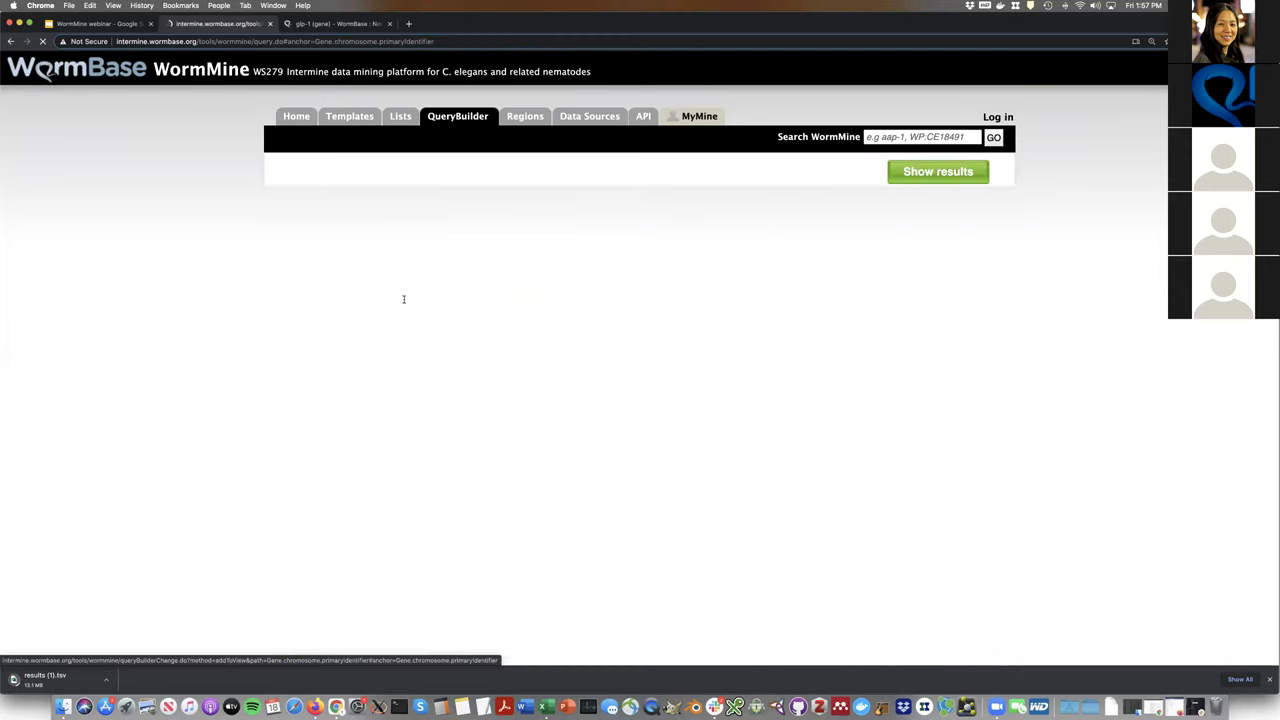
pyautogui.scroll(4, 379, 311)
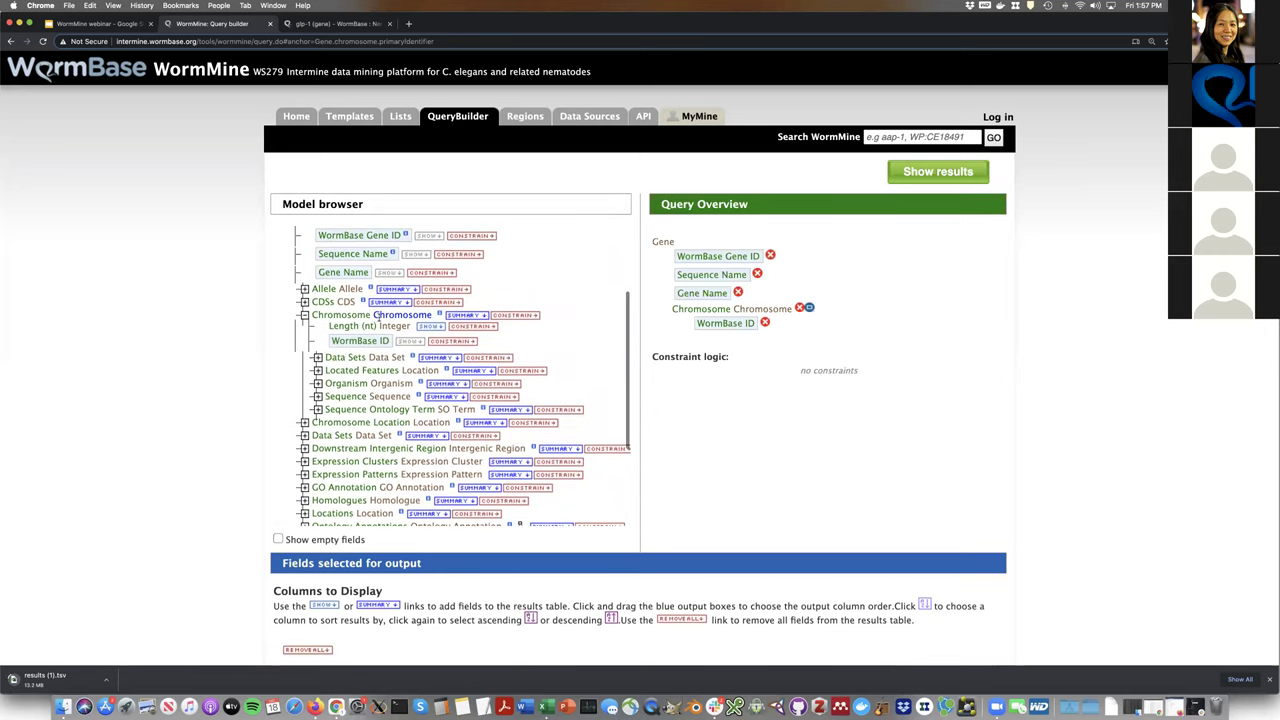
# Add Strand, Start and End from Chromosome Location to the Gene query's output fields
pyautogui.scroll(-1, 378, 328)
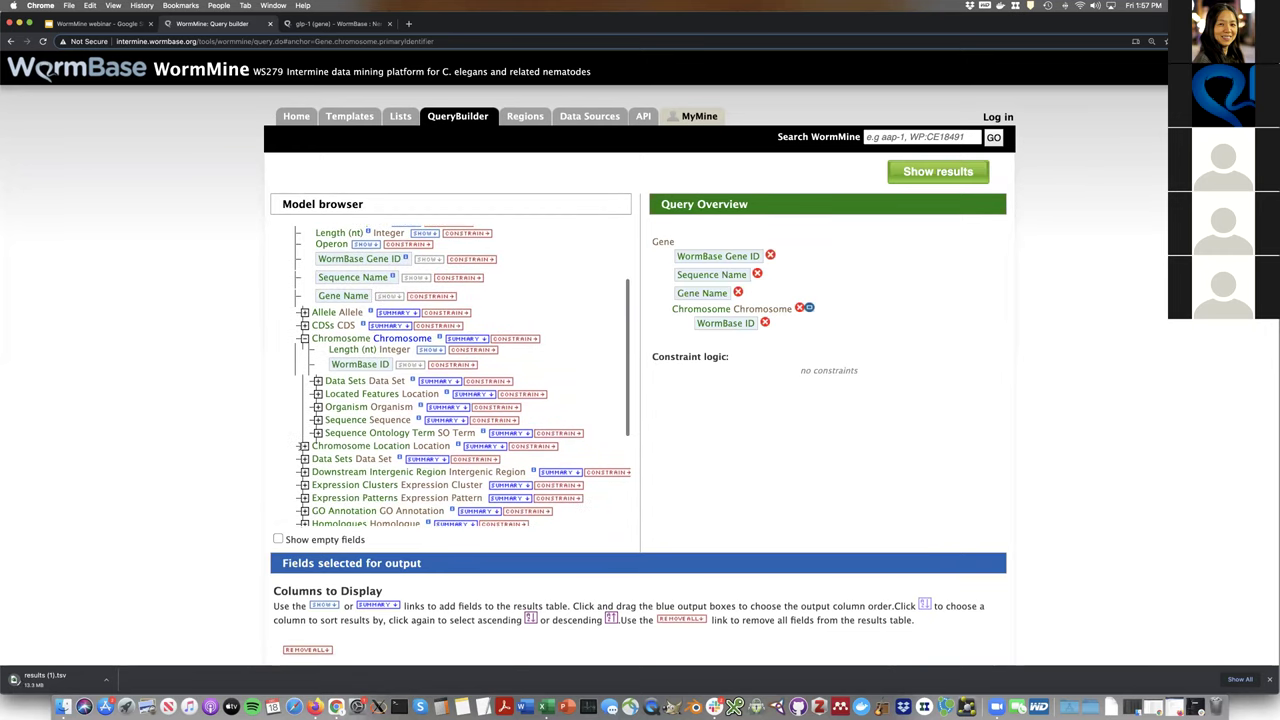
pyautogui.click(304, 445)
pyautogui.scroll(-3, 379, 388)
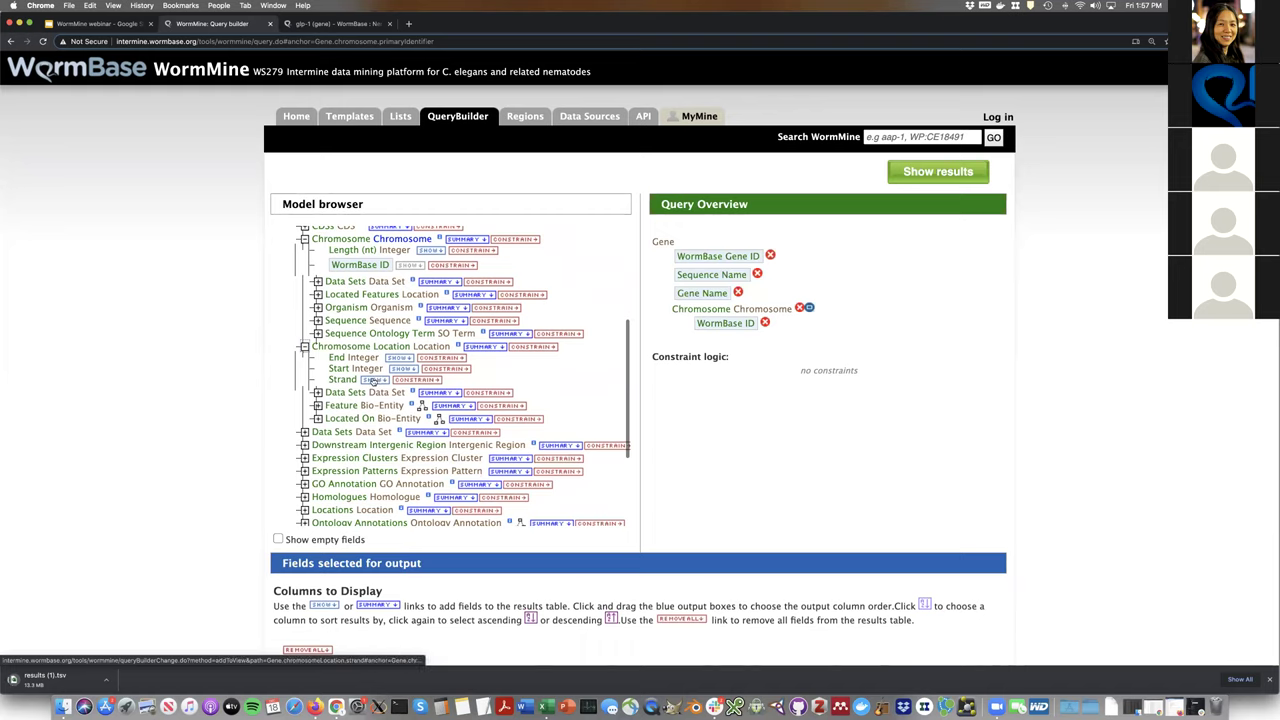
pyautogui.click(380, 380)
pyautogui.scroll(2, 395, 330)
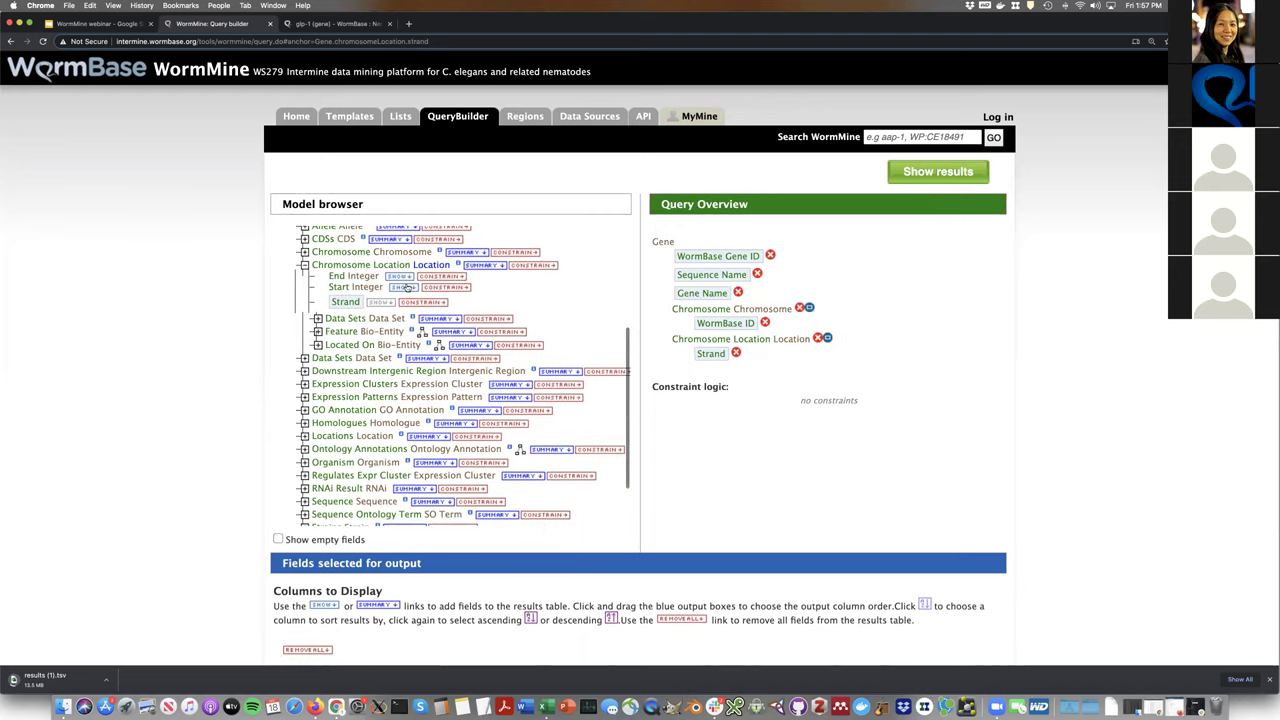
pyautogui.click(407, 287)
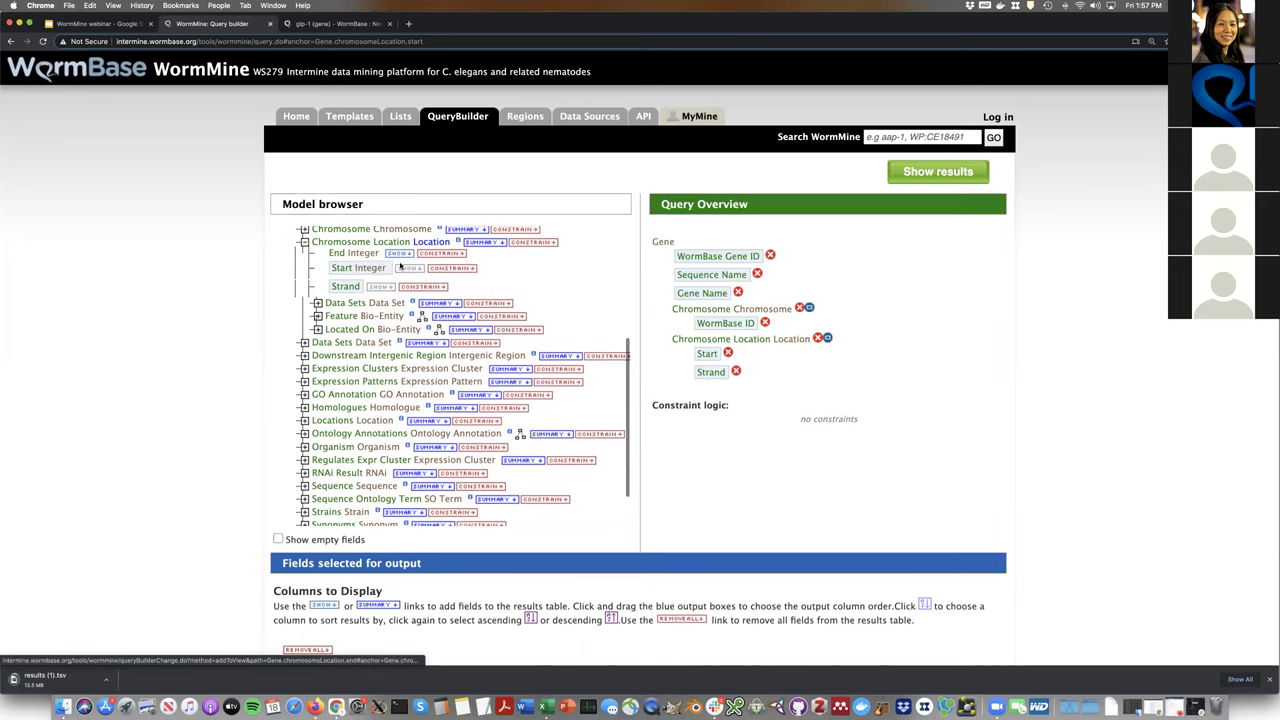
pyautogui.click(400, 256)
pyautogui.scroll(2, 564, 288)
pyautogui.scroll(5, 540, 310)
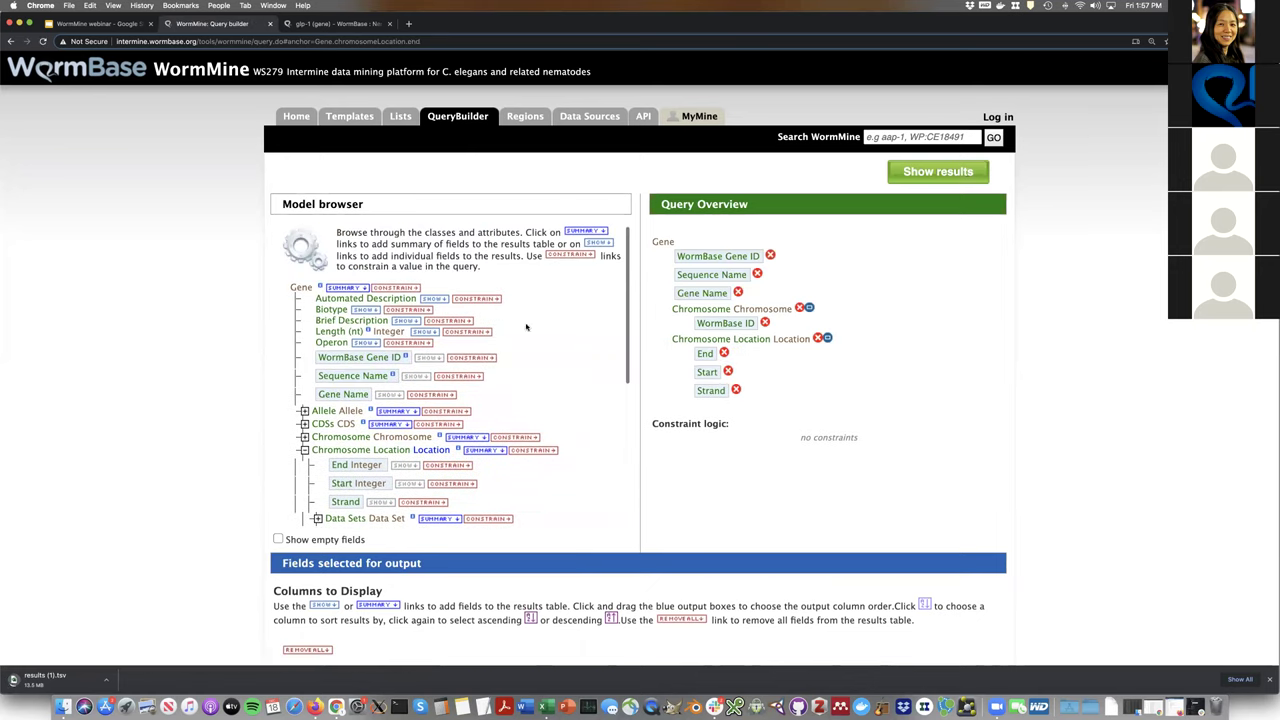
# Constrain the gene's Organism Name to equal Caenorhabditis elegans and run the query
pyautogui.scroll(-5, 328, 418)
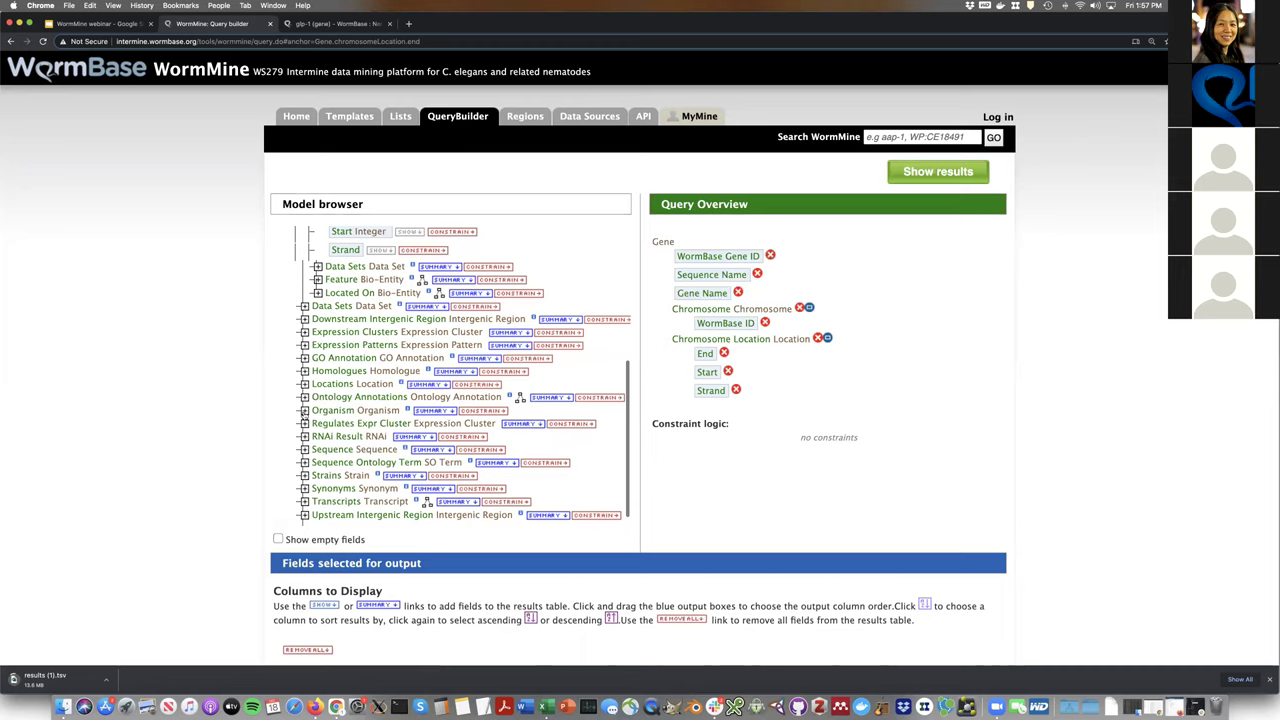
pyautogui.click(304, 410)
pyautogui.click(420, 446)
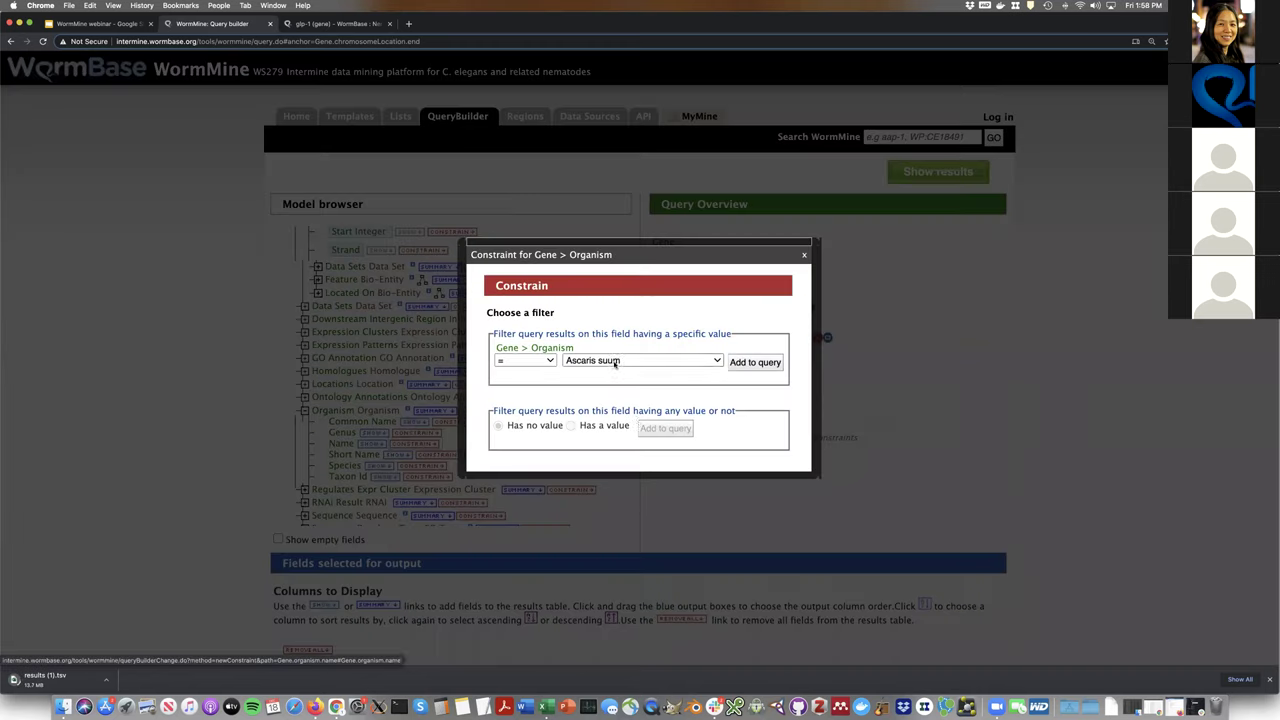
pyautogui.click(617, 362)
pyautogui.click(653, 445)
pyautogui.click(755, 362)
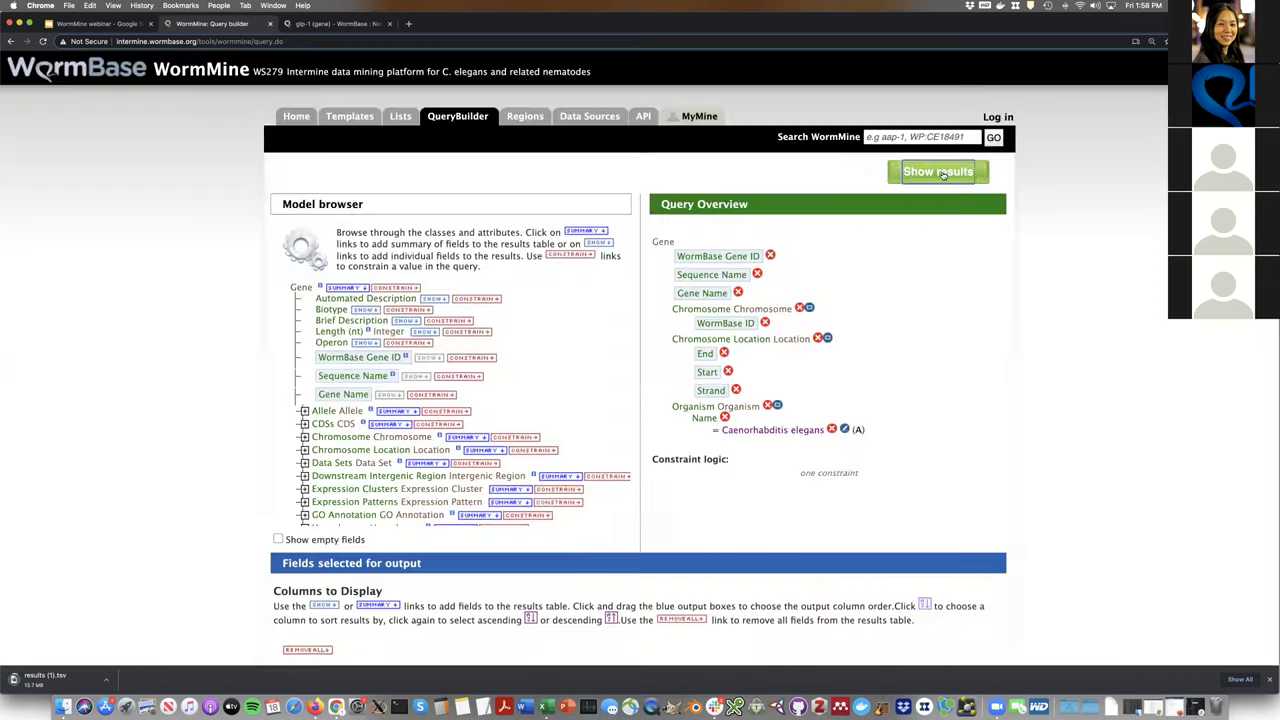
pyautogui.click(940, 172)
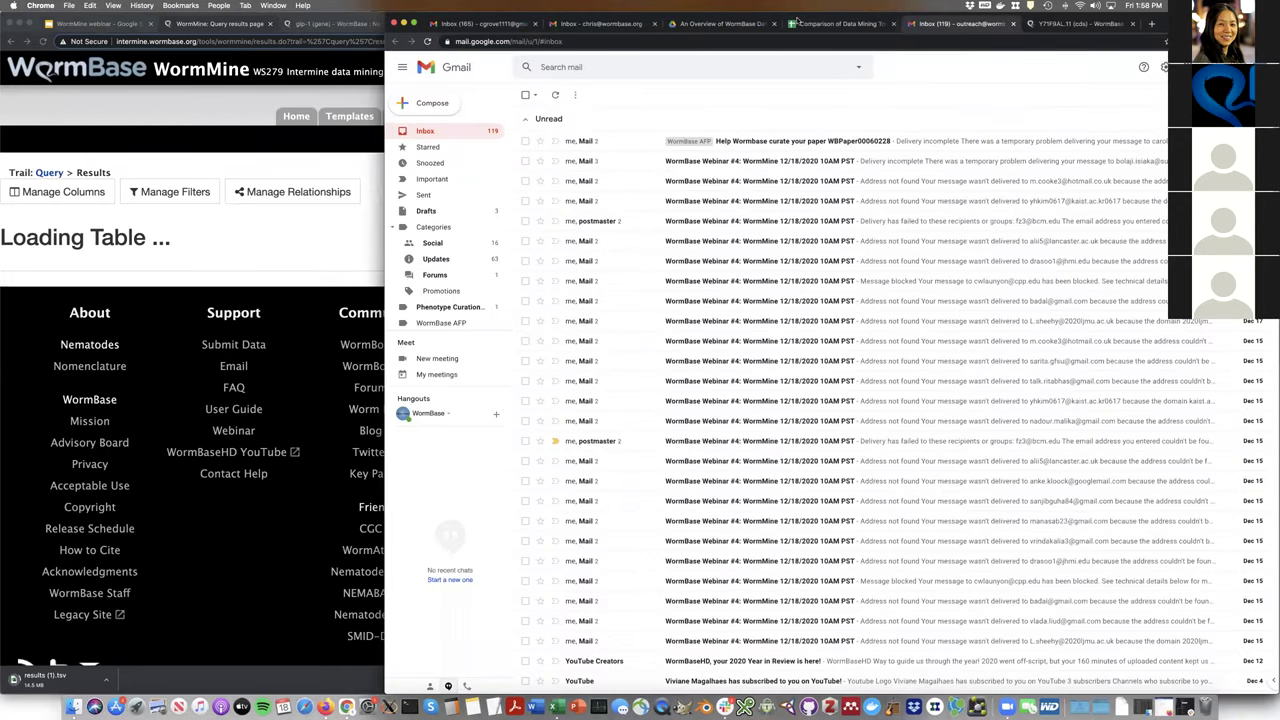
# Switch to the Comparison of Data Mining Tools at WormBase spreadsheet, dismiss its sharing dialog and return to the WormMine results
pyautogui.click(800, 22)
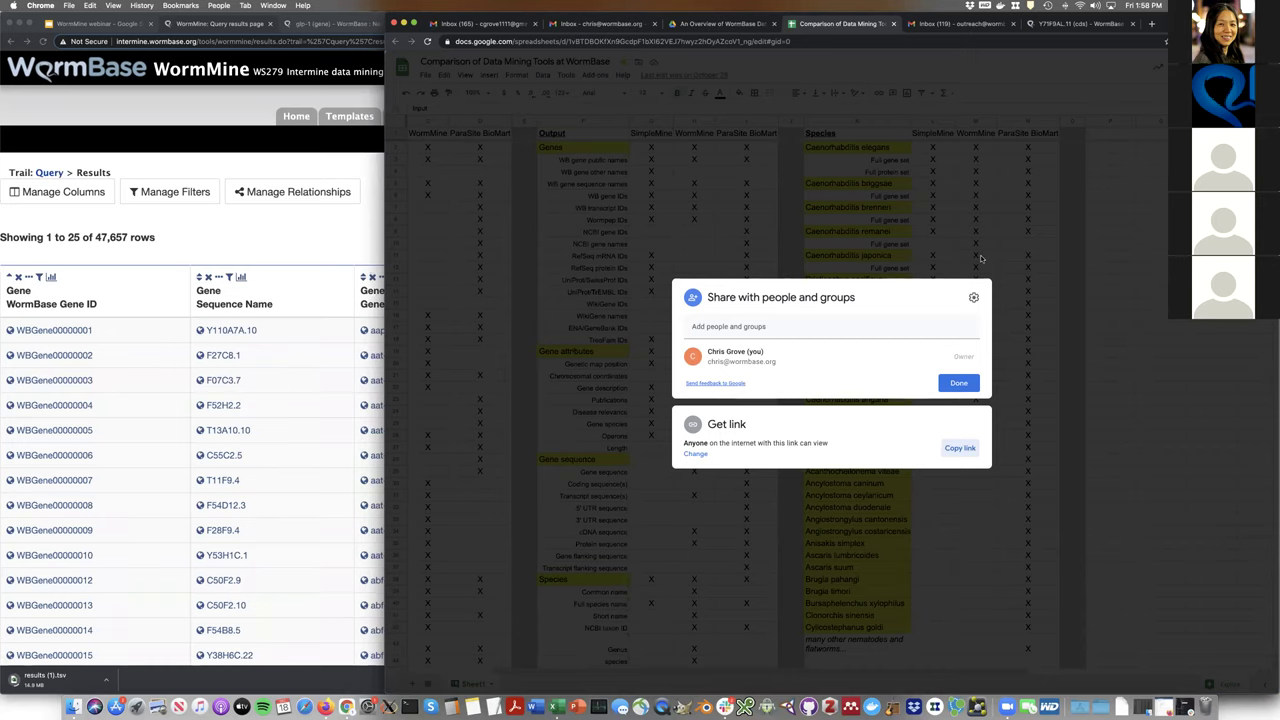
pyautogui.click(981, 259)
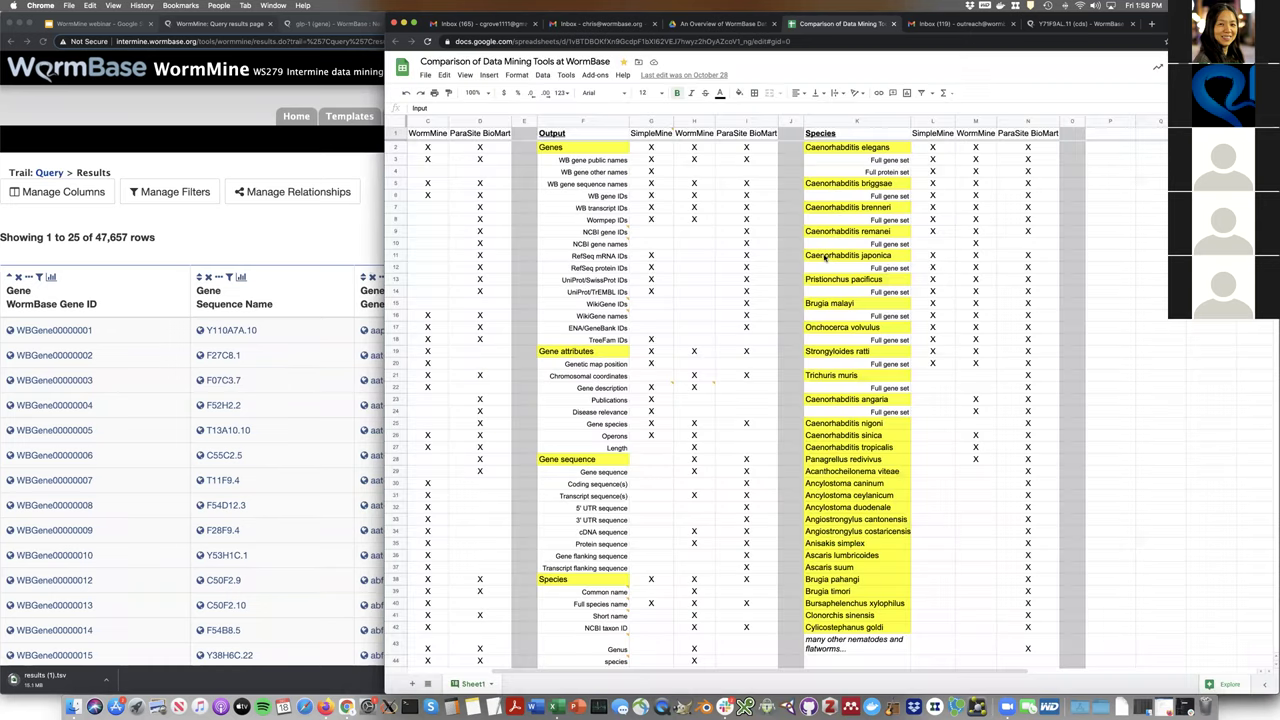
pyautogui.click(315, 233)
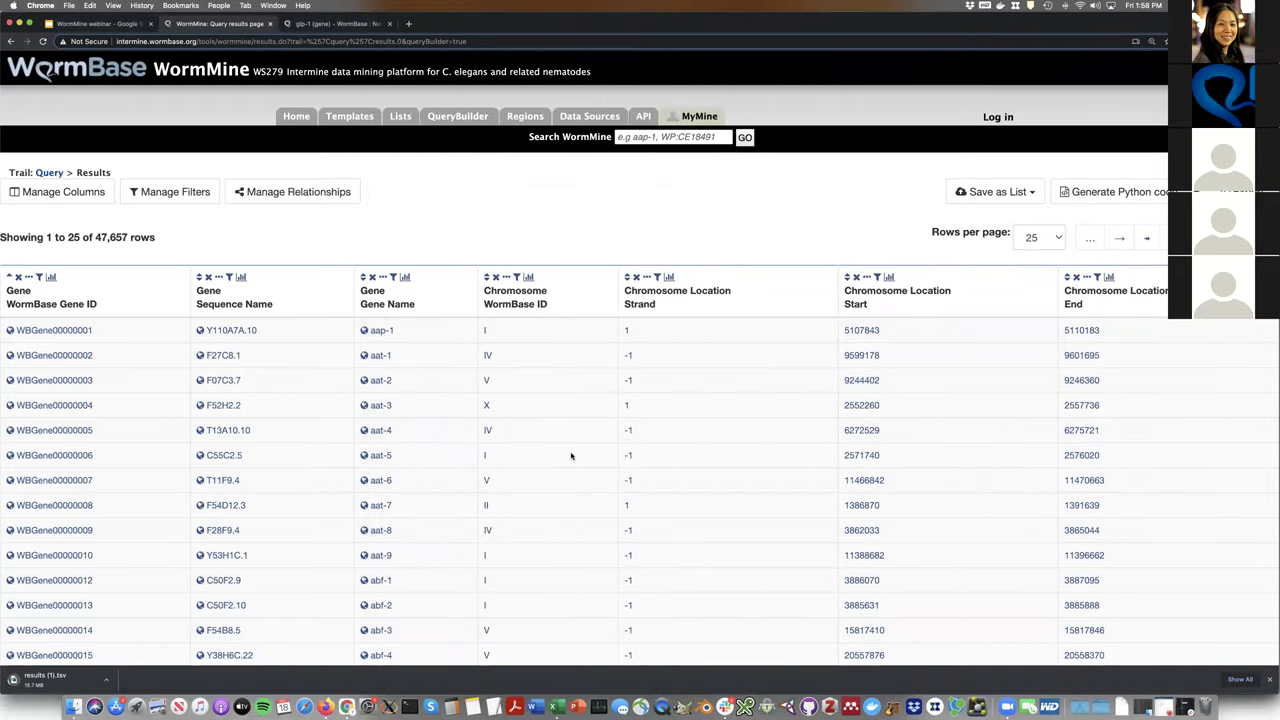
# Look over the gene results with their chromosome coordinates and highlight the total row count
pyautogui.scroll(-1, 571, 456)
pyautogui.scroll(1, 571, 456)
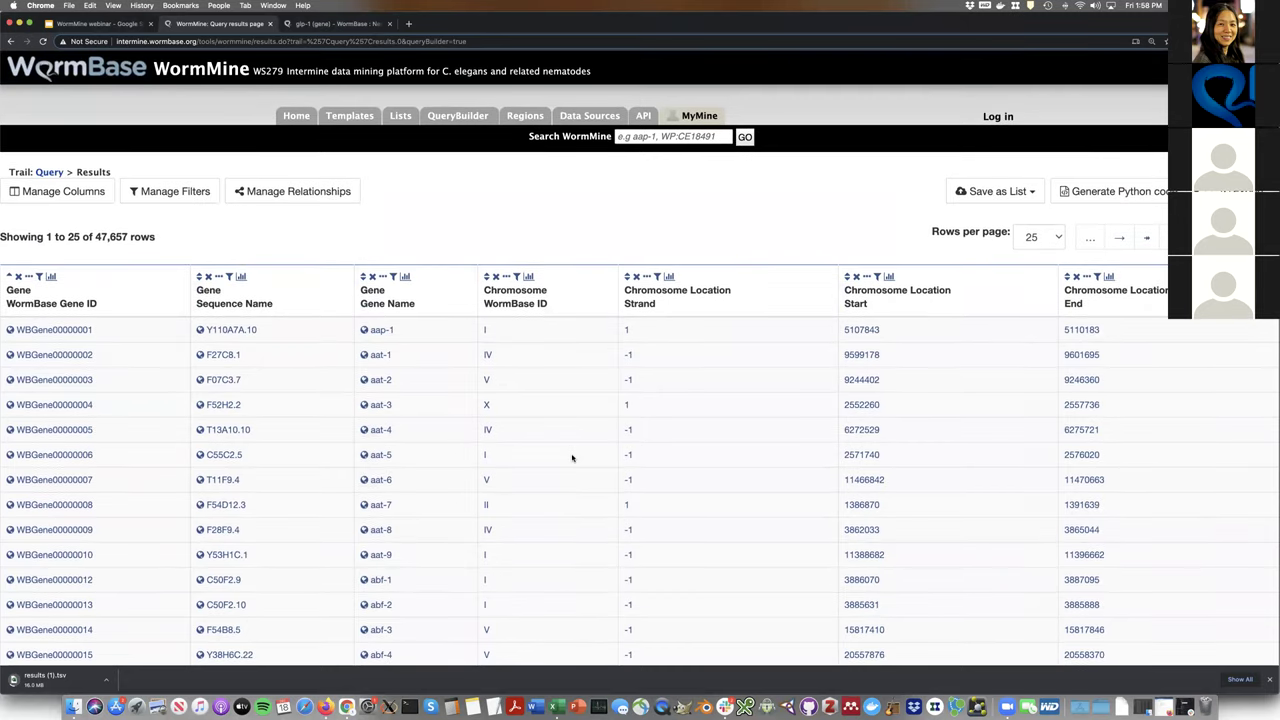
pyautogui.scroll(-2, 572, 457)
pyautogui.scroll(2, 572, 457)
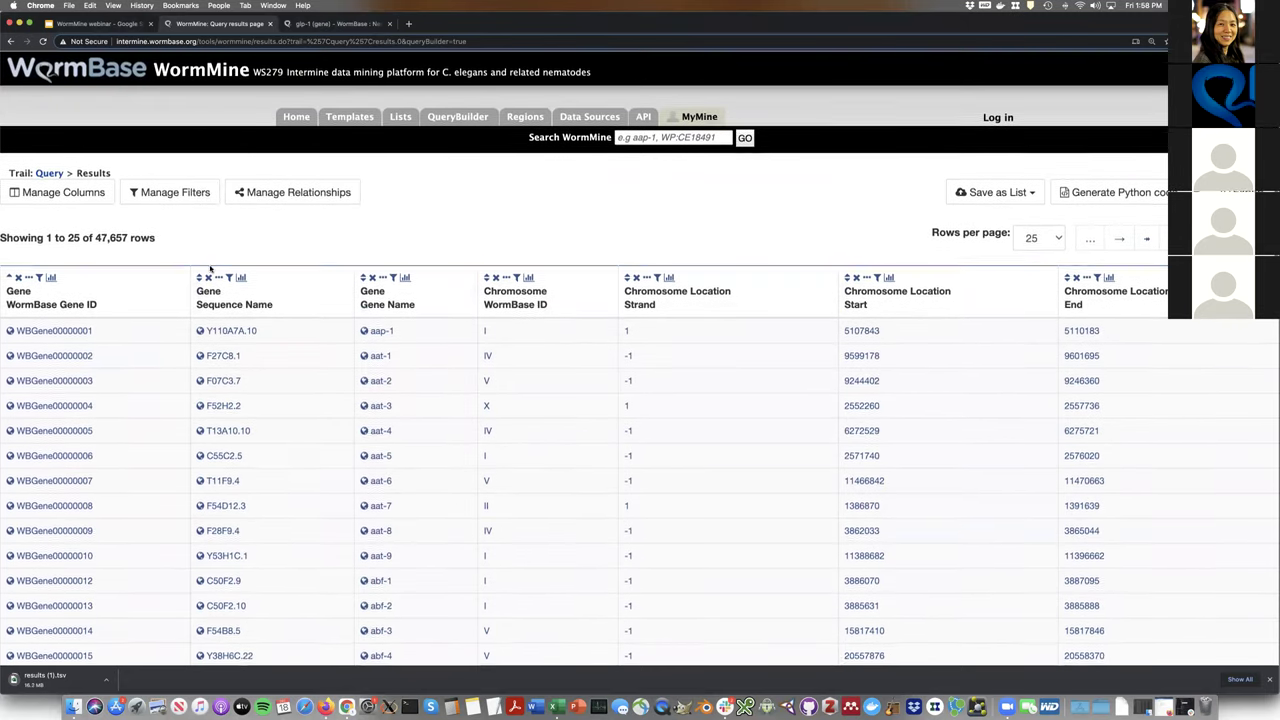
pyautogui.moveTo(95, 237); pyautogui.dragTo(127, 237)
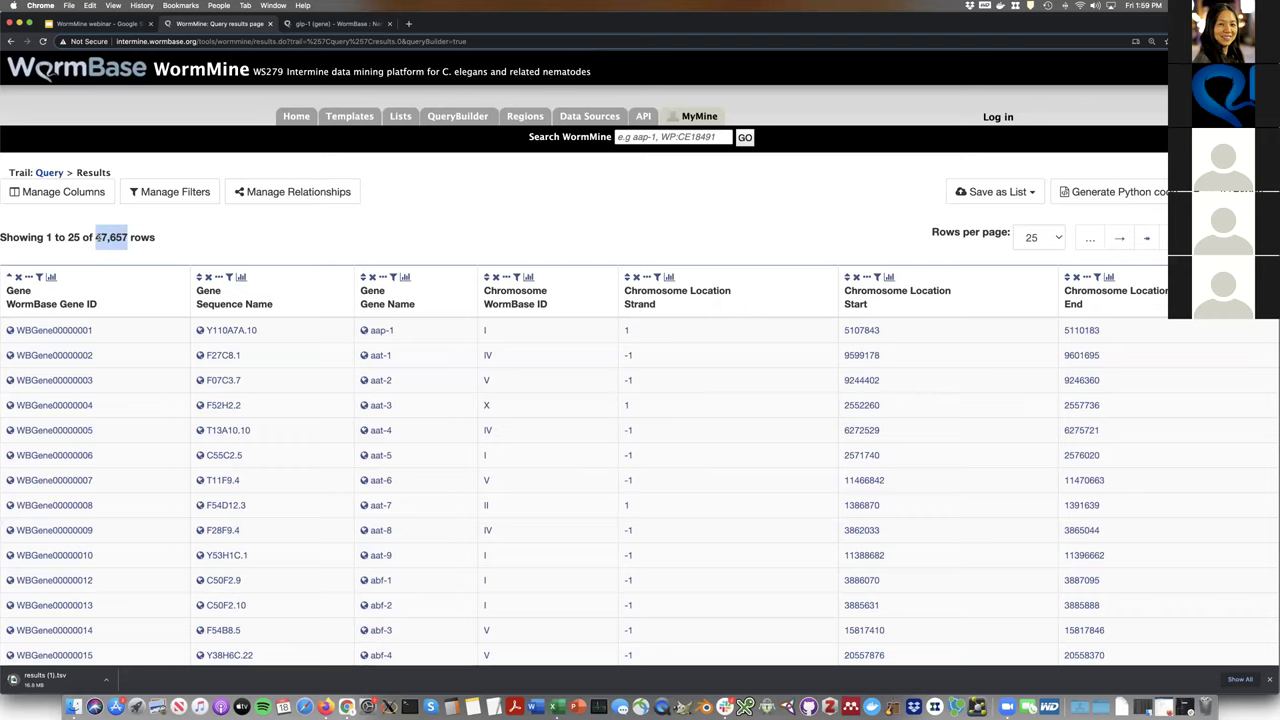
pyautogui.click(370, 231)
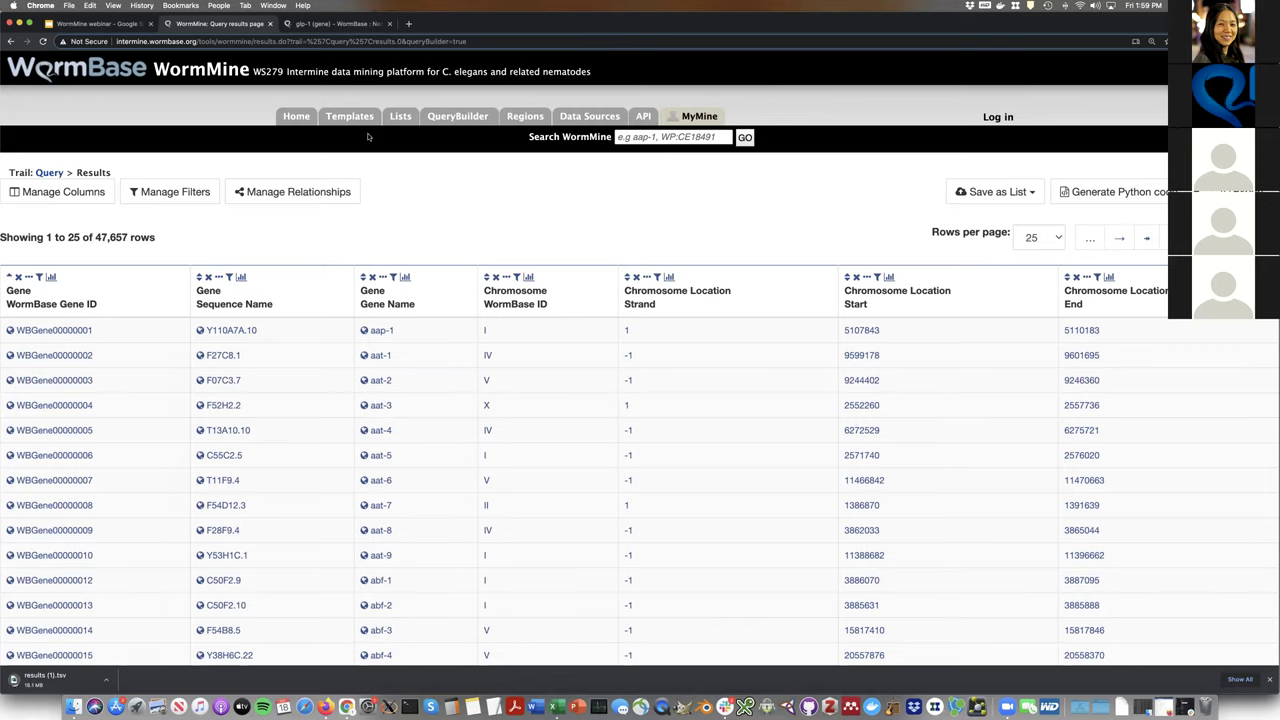
# Open the Gene Ontology template GO Term to Term and subtypes and run it for the name "guanylyl cyclase activity"
pyautogui.click(296, 116)
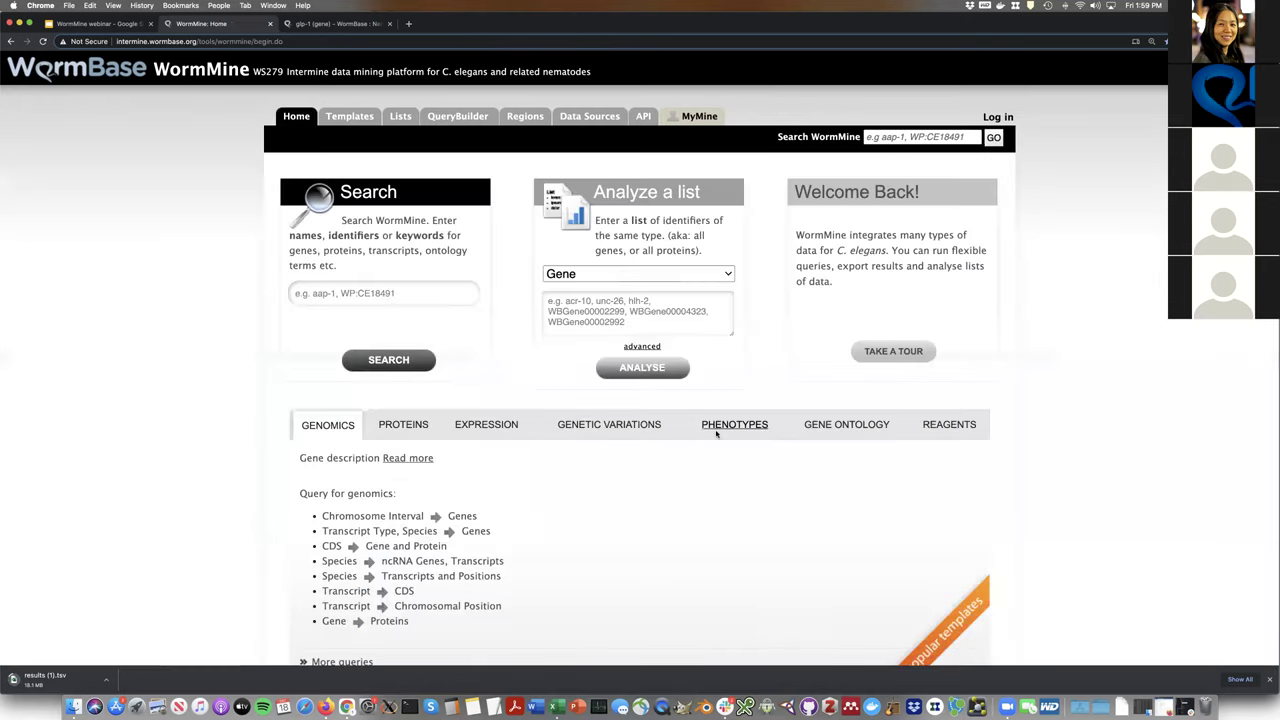
pyautogui.click(878, 436)
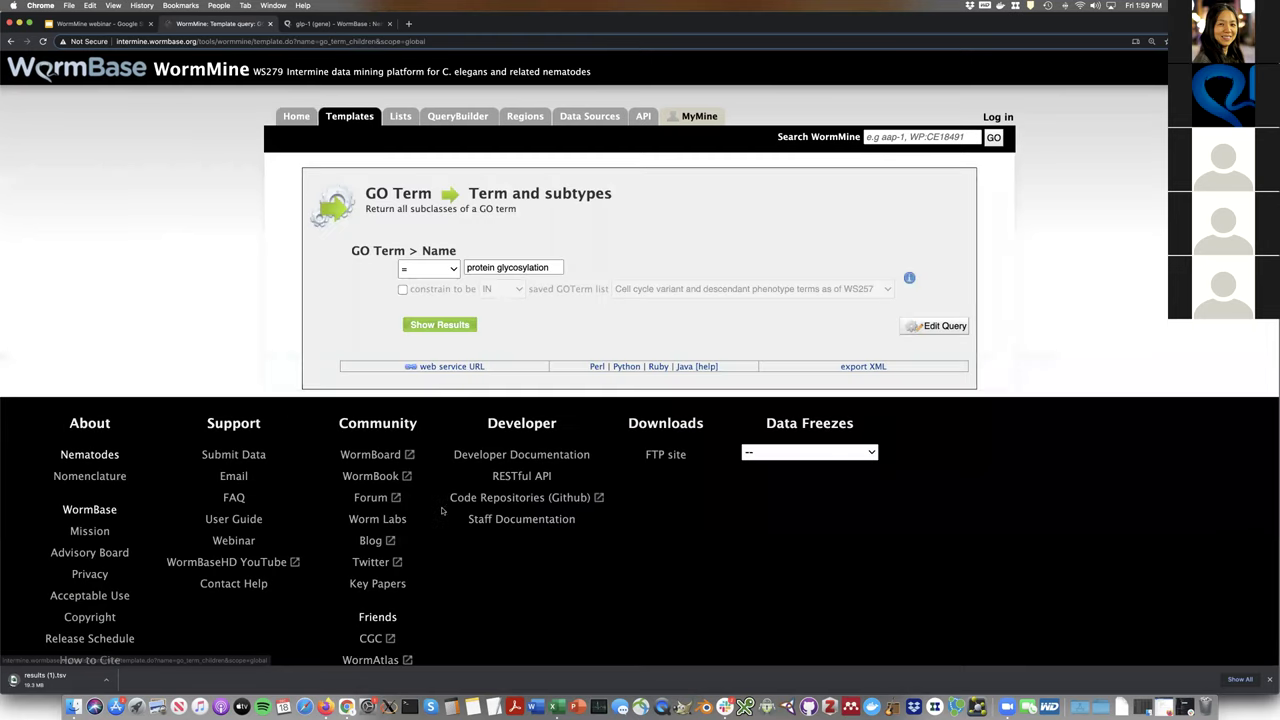
pyautogui.tripleClick(556, 267)
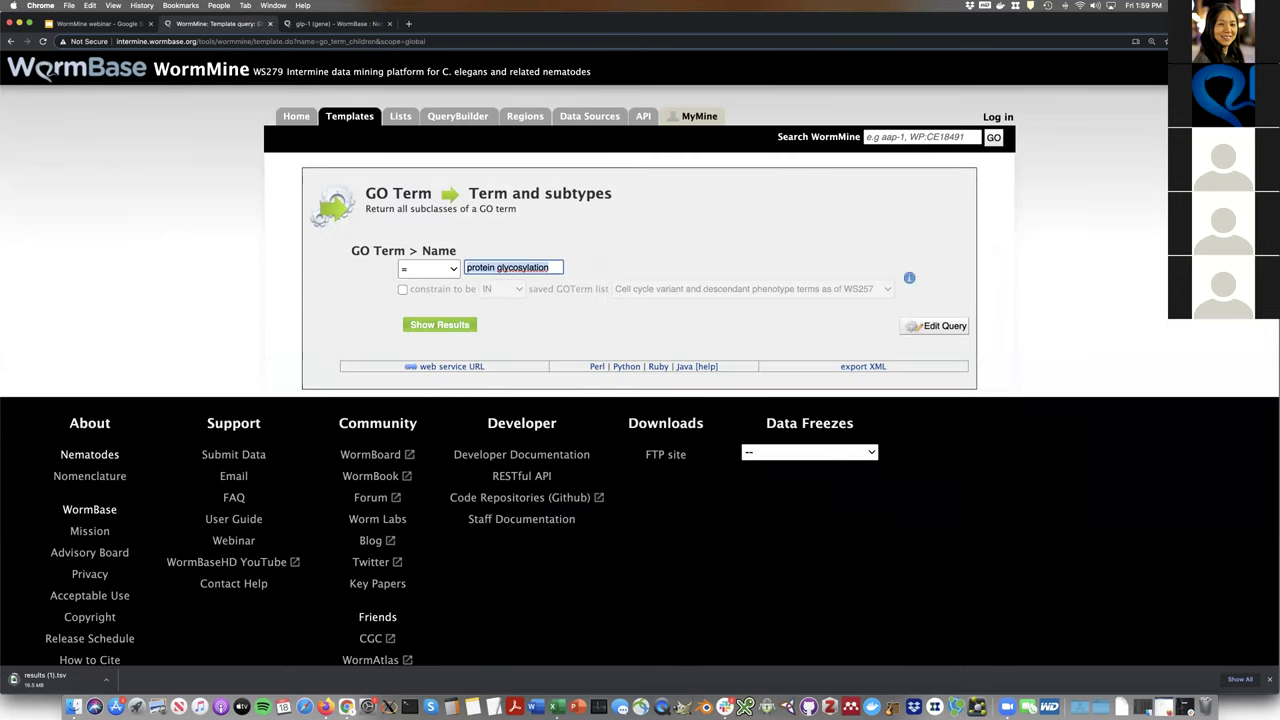
pyautogui.write('guanylyl cyclase')
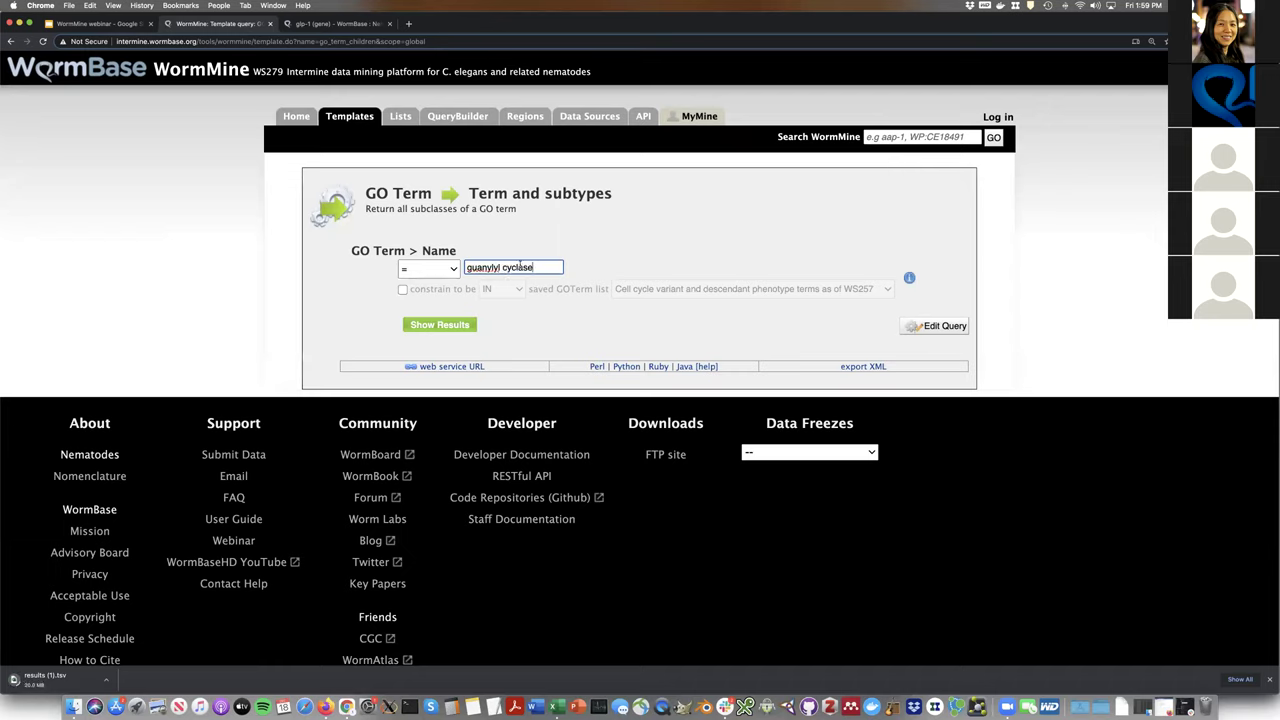
pyautogui.write(' activity')
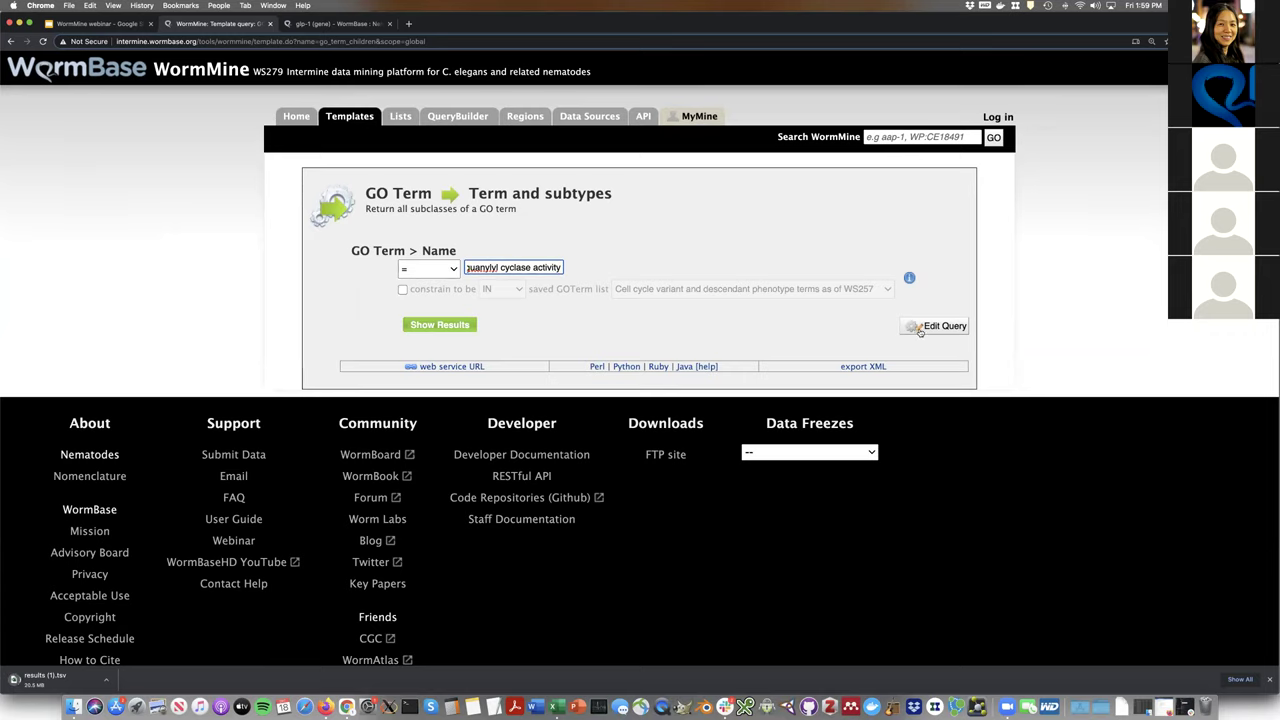
pyautogui.click(432, 325)
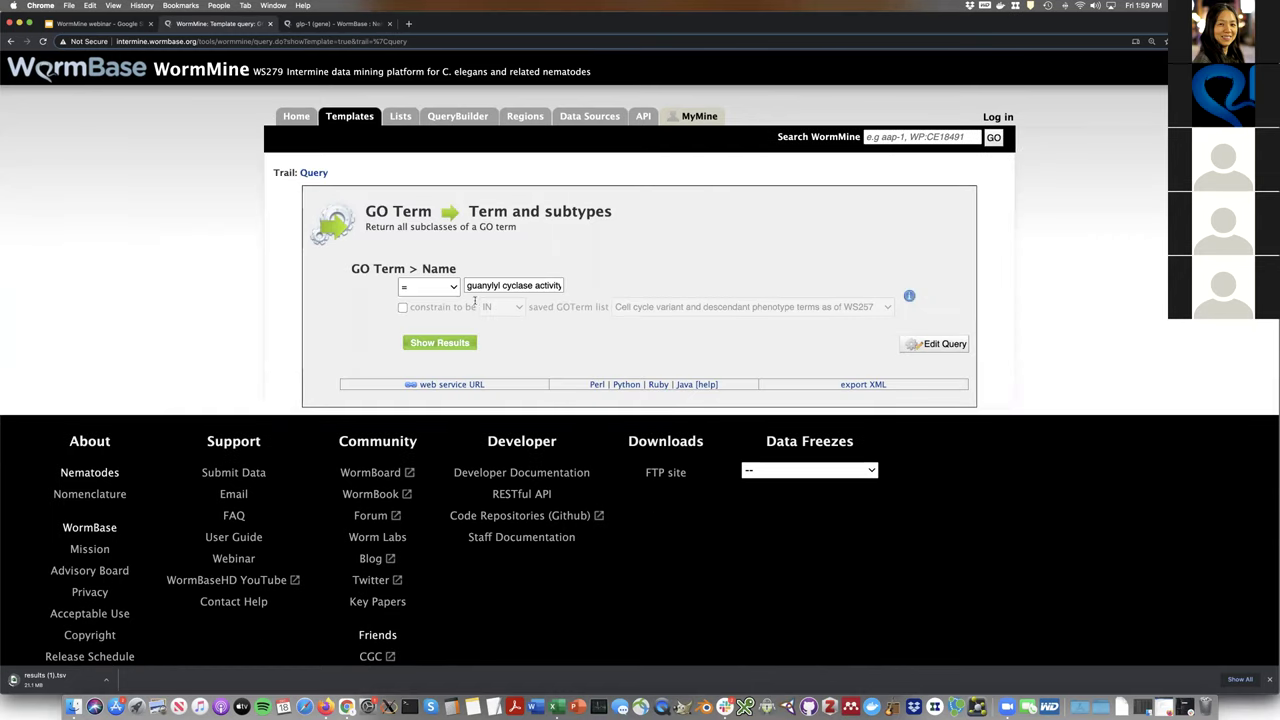
# Change the GO term name filter to CONTAINS "guanylyl cyclase" and run the template again
pyautogui.click(491, 285)
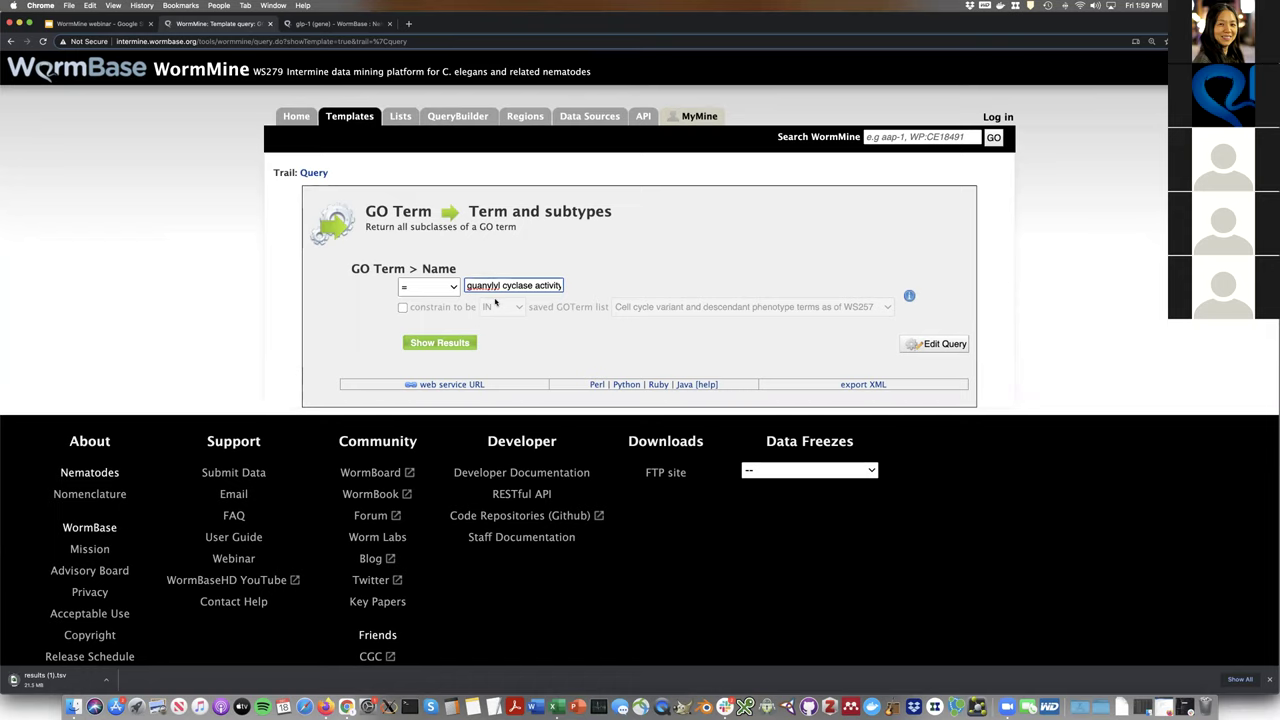
pyautogui.press('End')
pyautogui.press('BackSpace')
pyautogui.press('BackSpace')
pyautogui.press('BackSpace')
pyautogui.press('BackSpace')
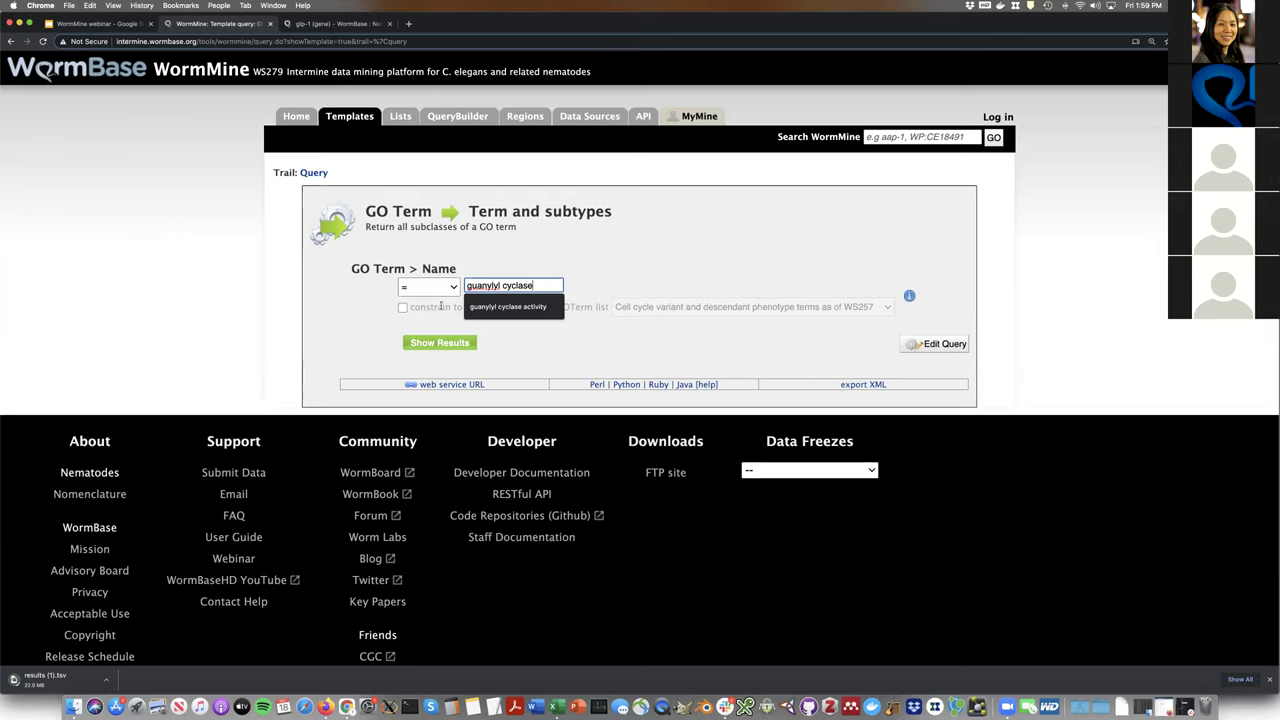
pyautogui.click(411, 288)
pyautogui.click(427, 314)
pyautogui.click(441, 343)
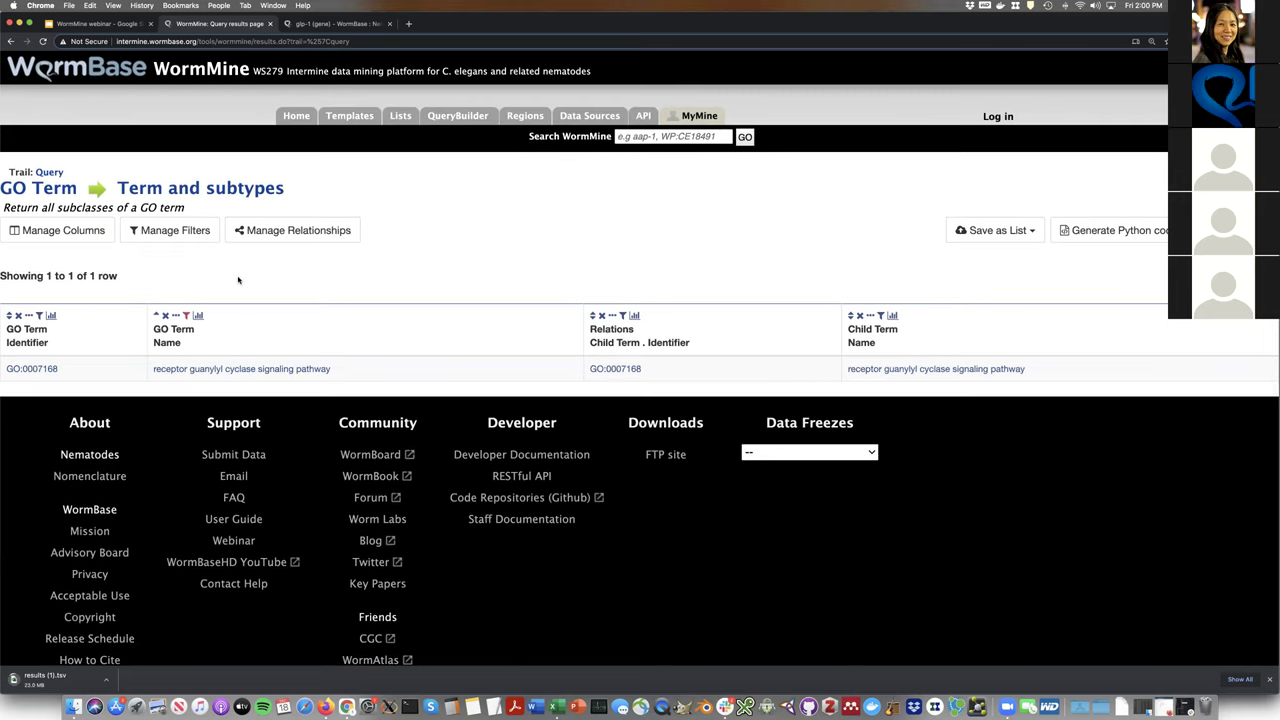
# Edit the template query in the QueryBuilder, set the GO Term Name constraint to = "guanylate cyclase activity" and run it
pyautogui.moveTo(250, 371)
pyautogui.click(48, 172)
pyautogui.click(926, 344)
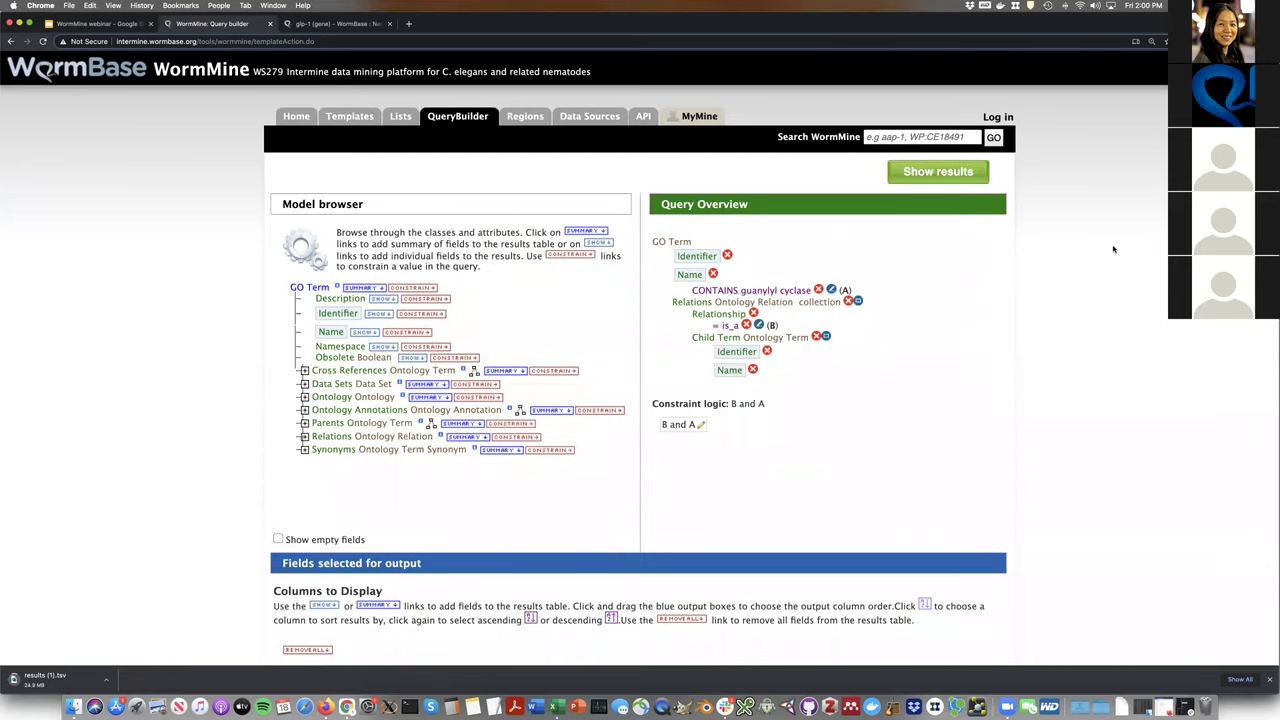
pyautogui.click(830, 290)
pyautogui.write('guanylate cyclase activity')
pyautogui.click(448, 352)
pyautogui.click(420, 328)
pyautogui.click(862, 366)
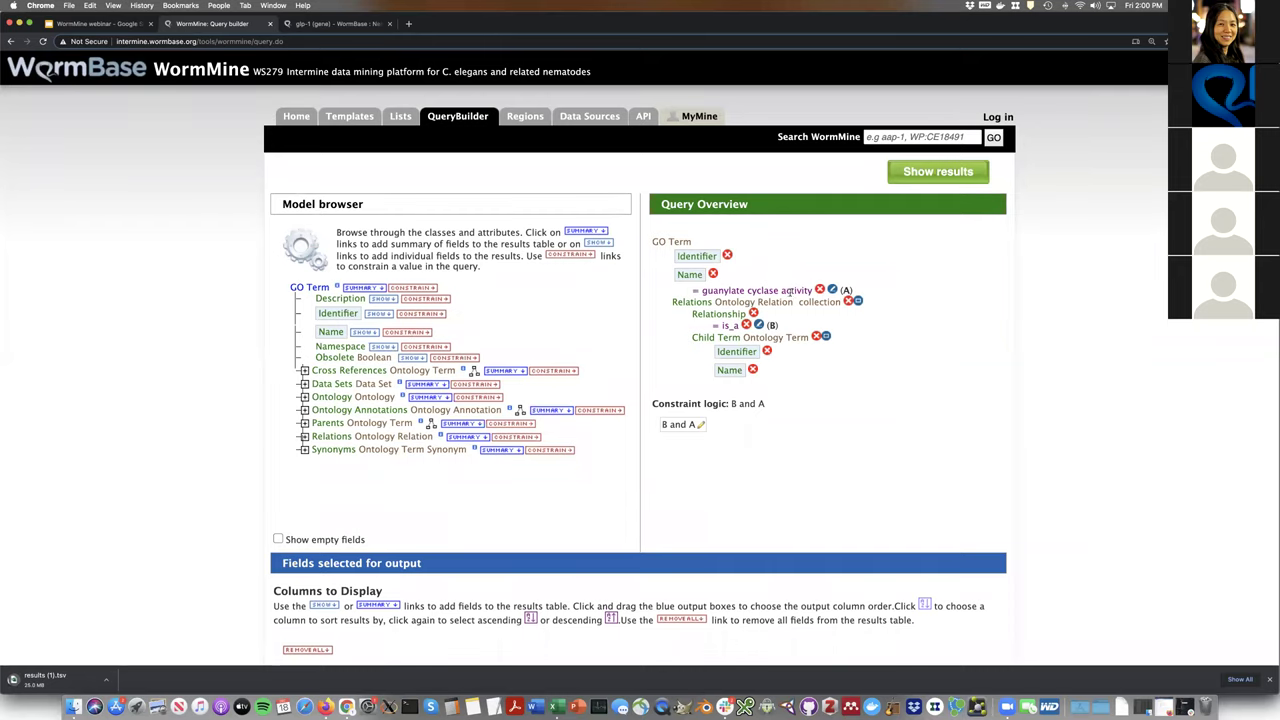
pyautogui.click(917, 172)
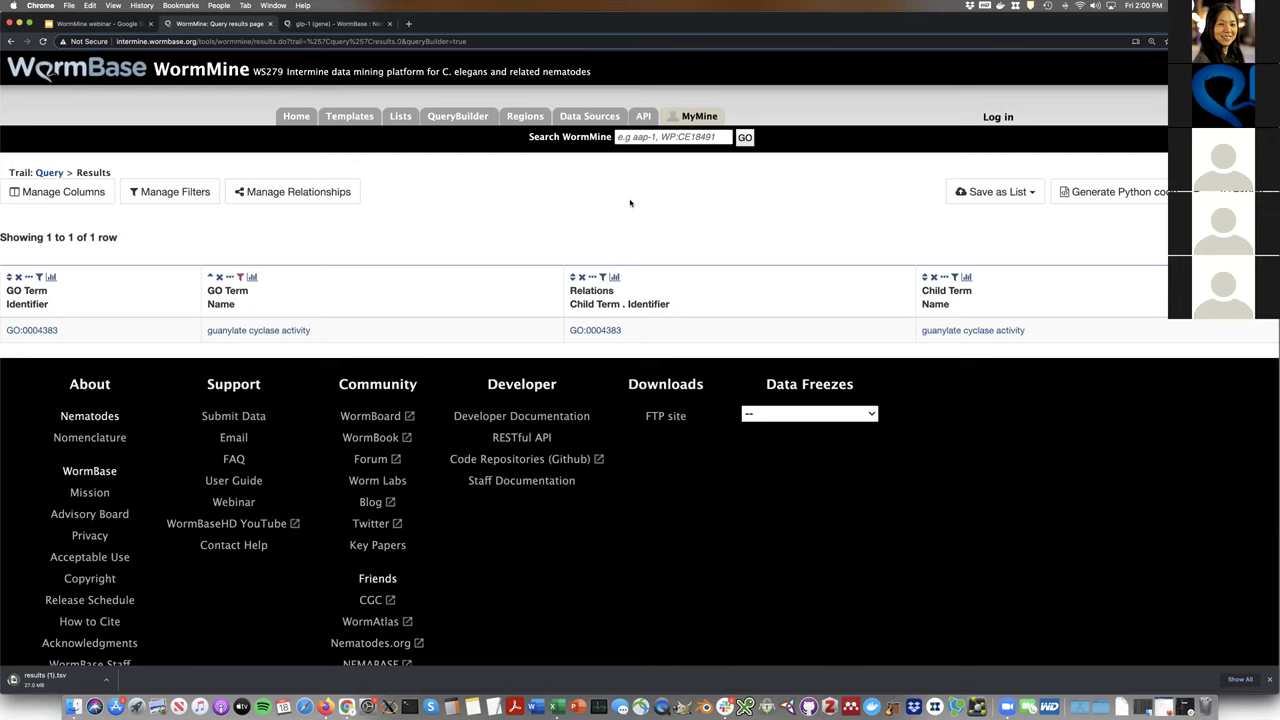
# Start a new Gene query in the QueryBuilder and add WormBase Gene ID, Sequence Name and Gene Name to the output
pyautogui.click(457, 118)
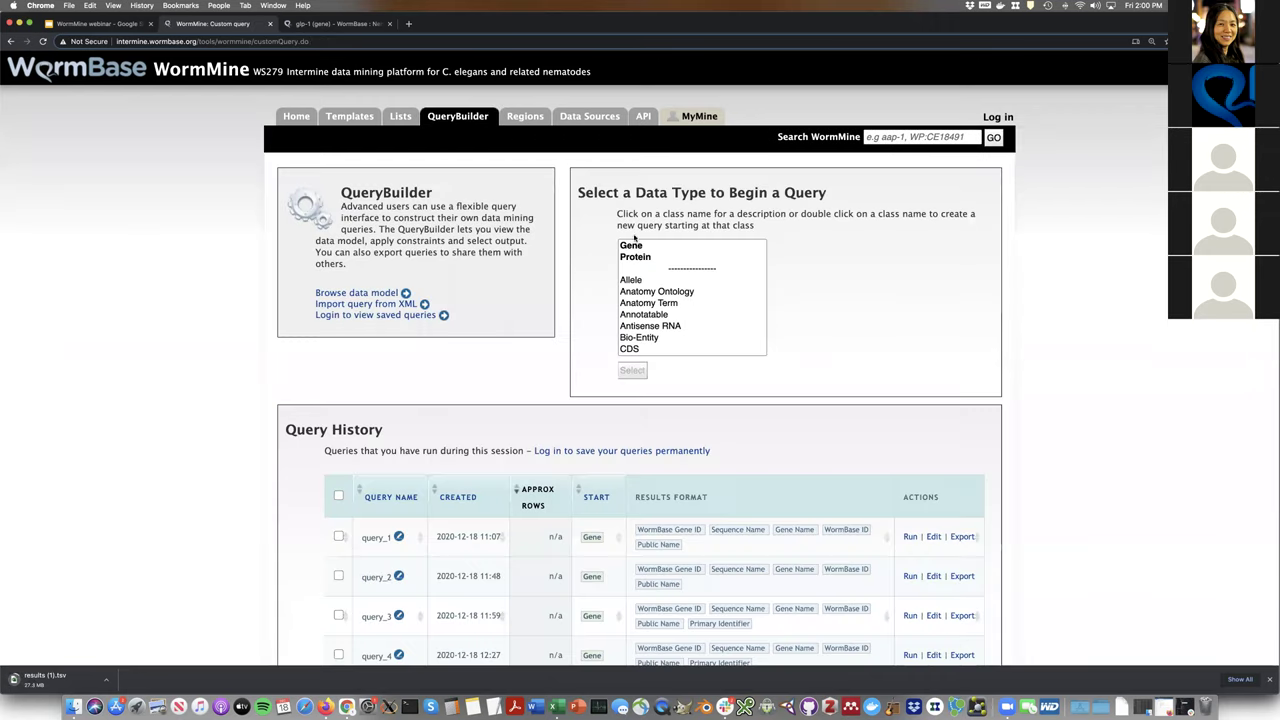
pyautogui.click(632, 245)
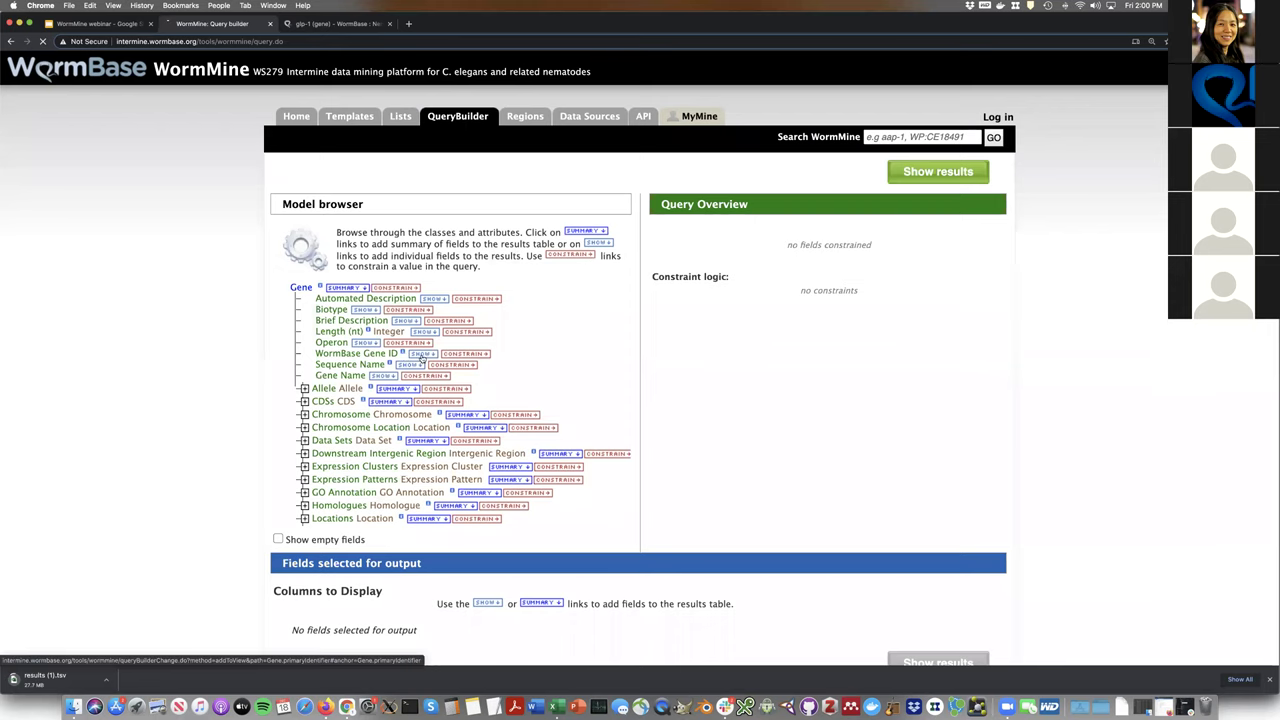
pyautogui.click(424, 355)
pyautogui.click(407, 261)
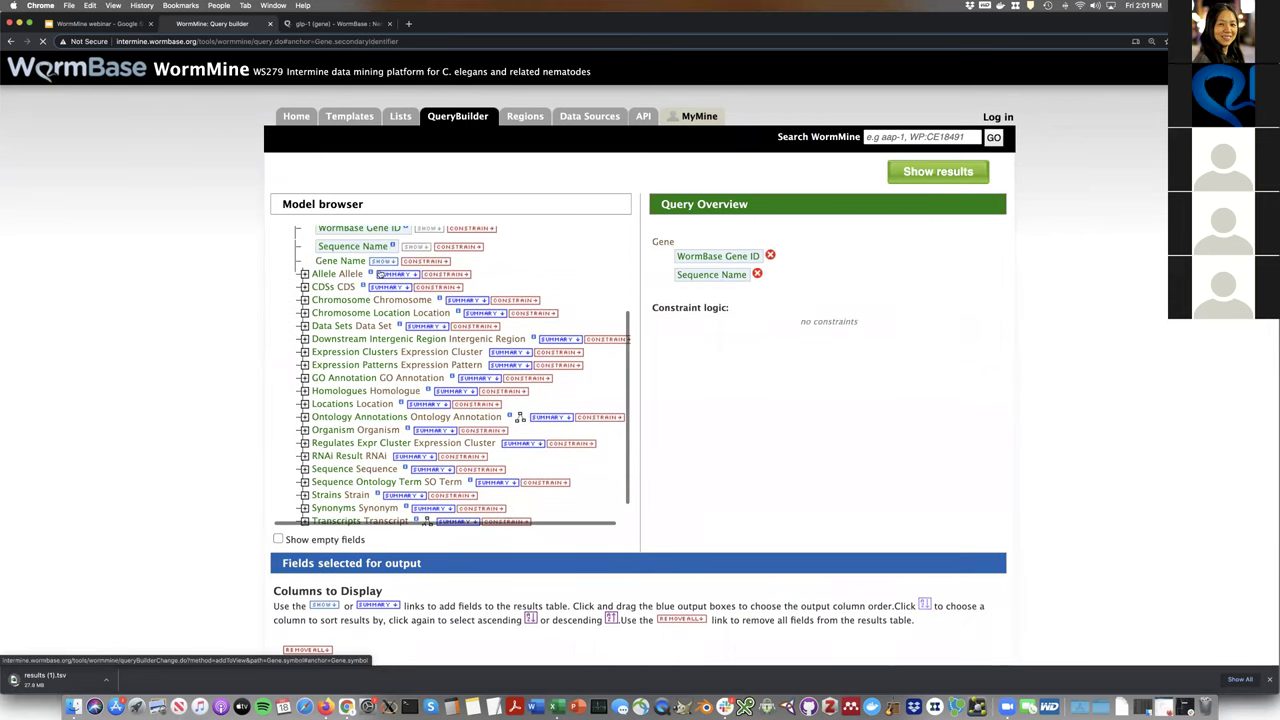
pyautogui.click(384, 264)
# Constrain the GO Annotation's Ontology Term Name to = "guanylate cyclase activity" and add it to the query
pyautogui.scroll(5, 330, 340)
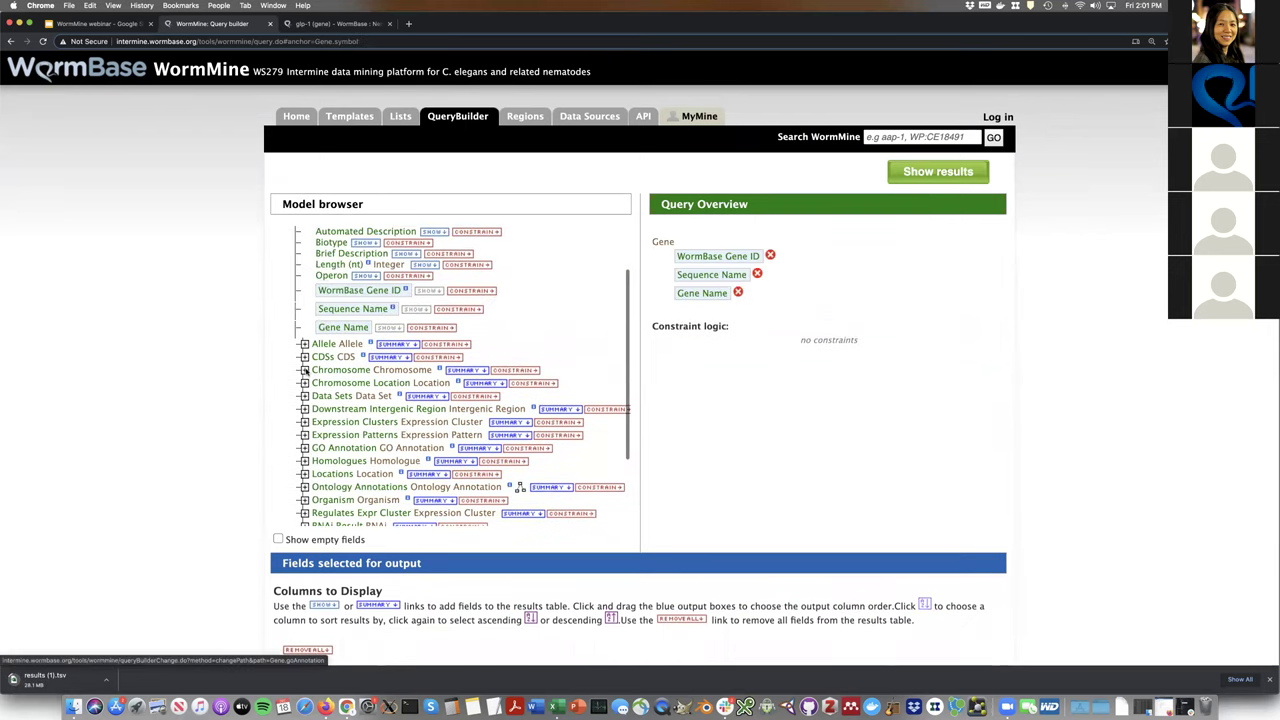
pyautogui.scroll(-3, 333, 355)
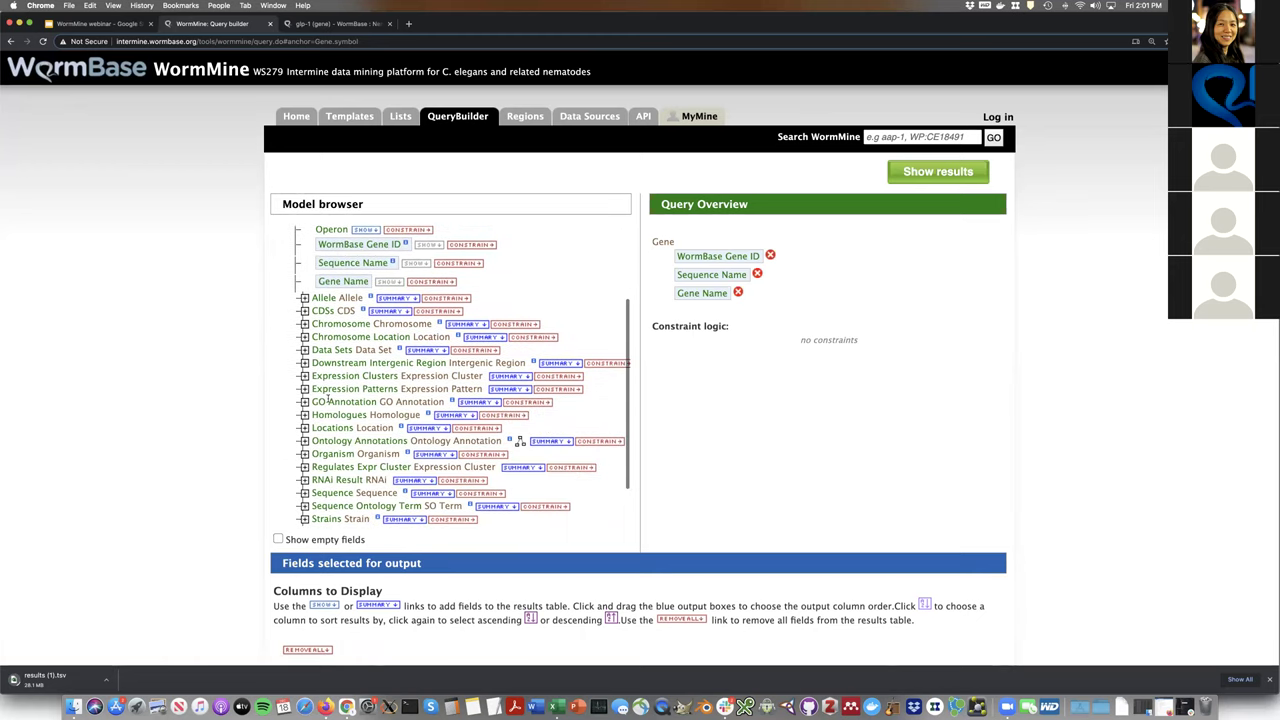
pyautogui.click(304, 402)
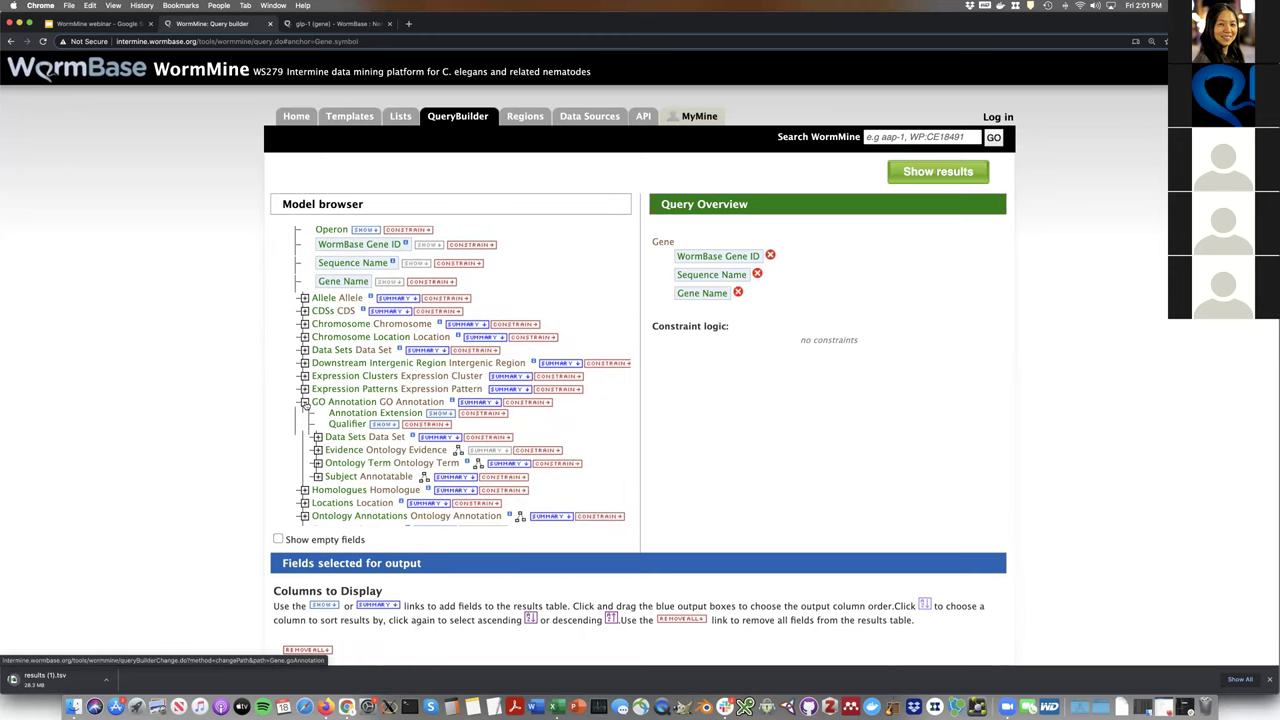
pyautogui.scroll(-2, 304, 402)
pyautogui.click(317, 405)
pyautogui.scroll(-1, 317, 405)
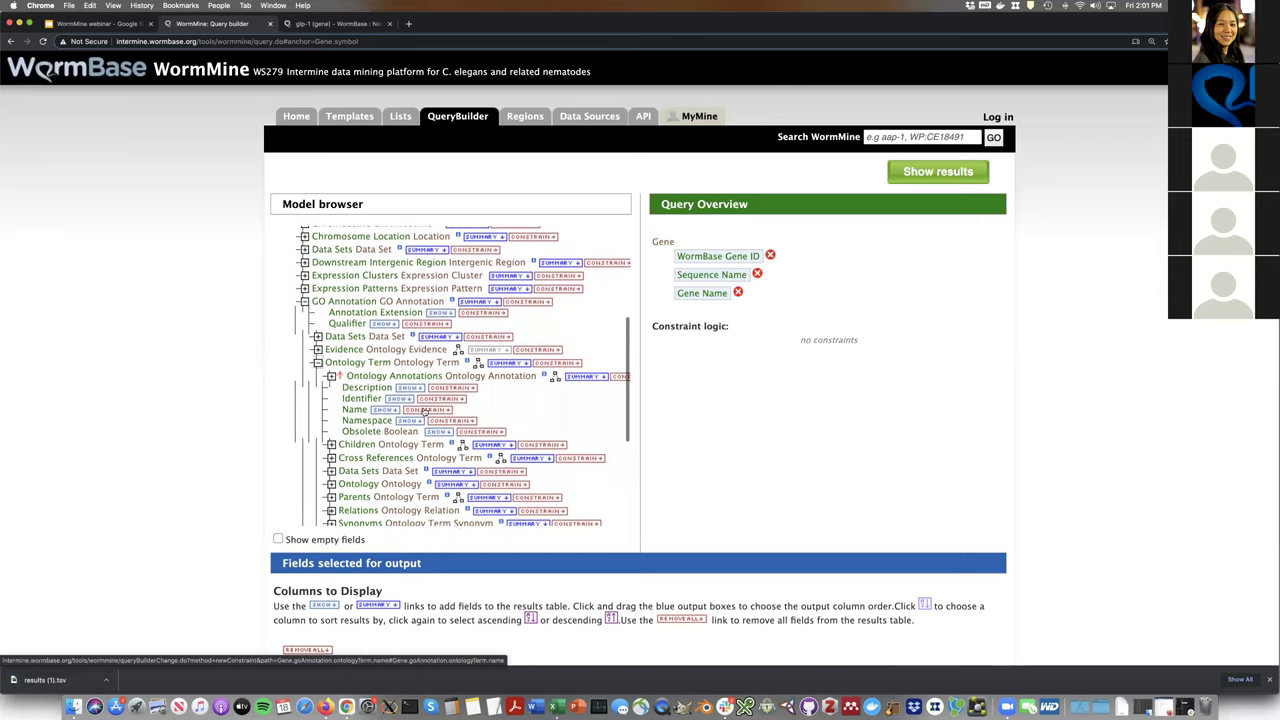
pyautogui.click(427, 410)
pyautogui.write('guanylate cyclase activity')
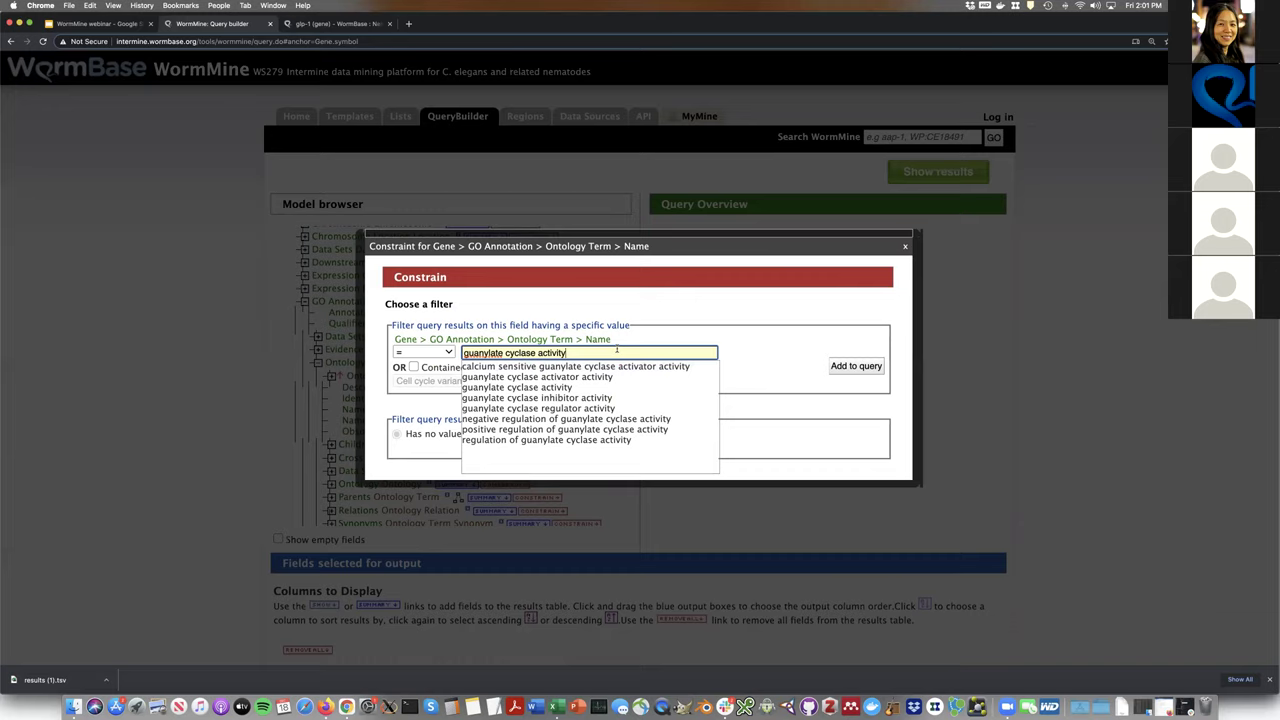
pyautogui.click(847, 367)
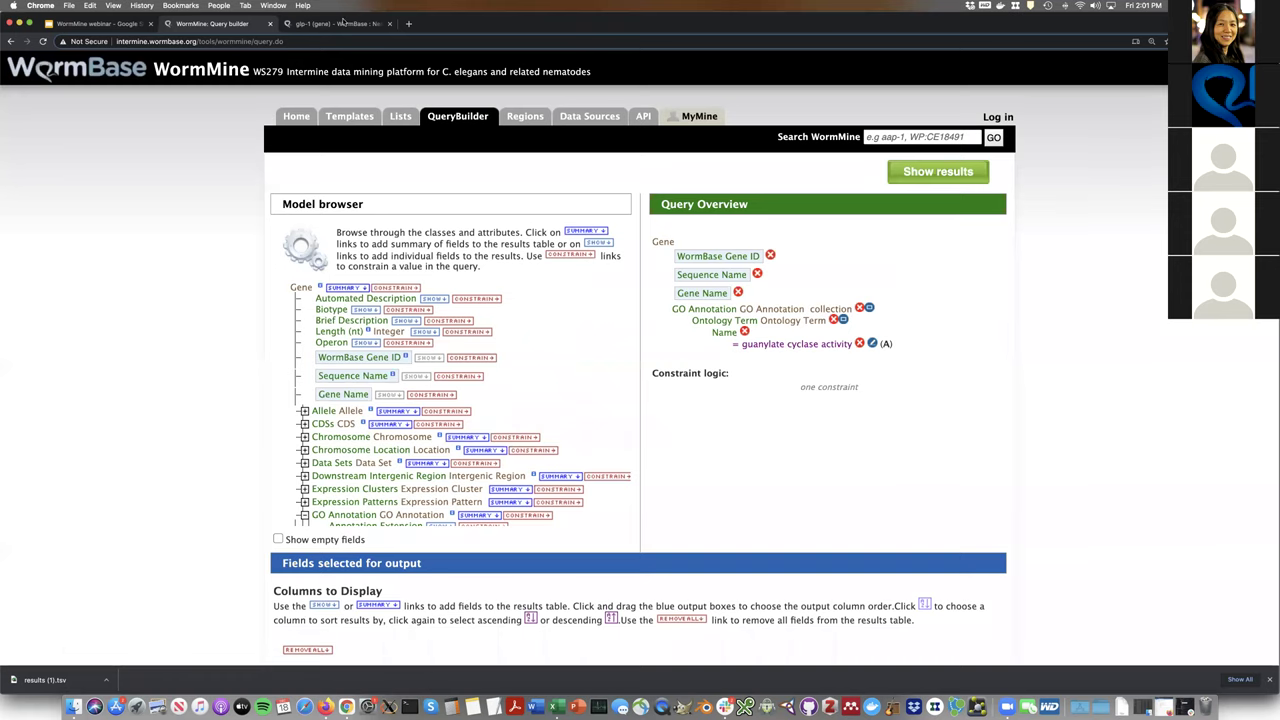
# Search the WormBase site for "guanylate cyclase activity" and look through the GO term's overview and ontology browser tree
pyautogui.click(341, 22)
pyautogui.scroll(15, 1030, 126)
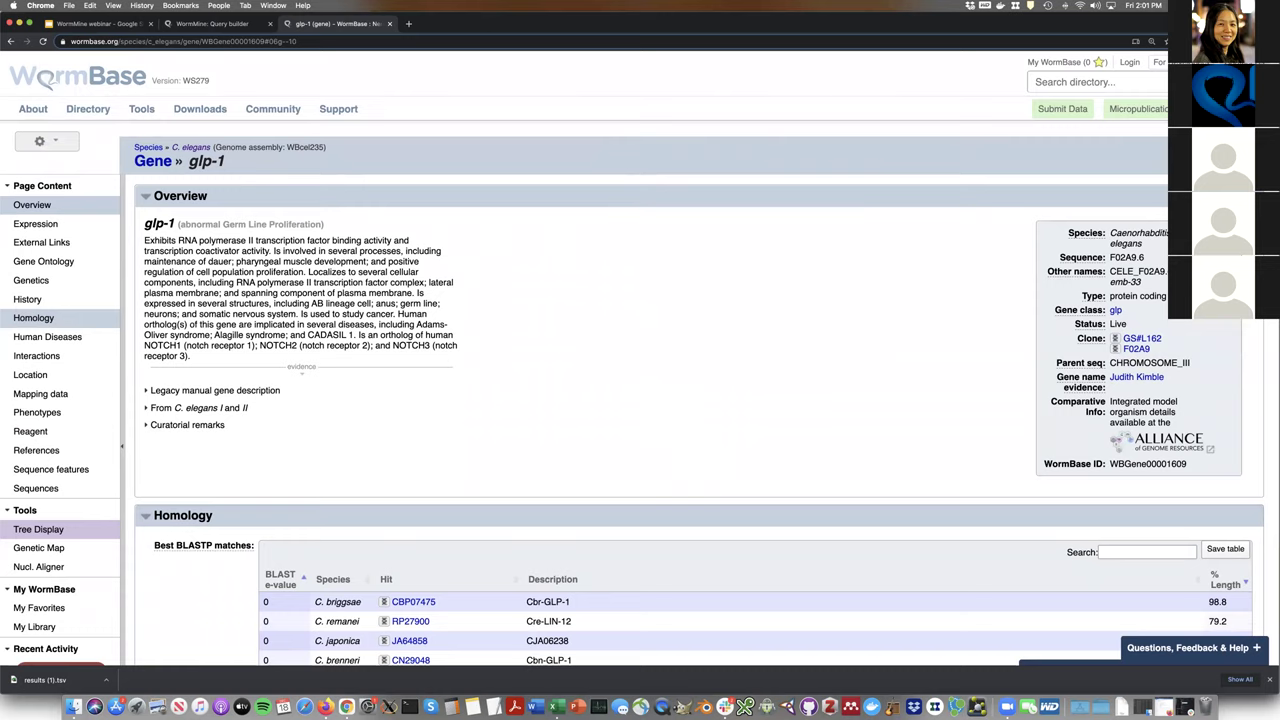
pyautogui.click(1090, 82)
pyautogui.write('guanylate cyclase activity')
pyautogui.press('Return')
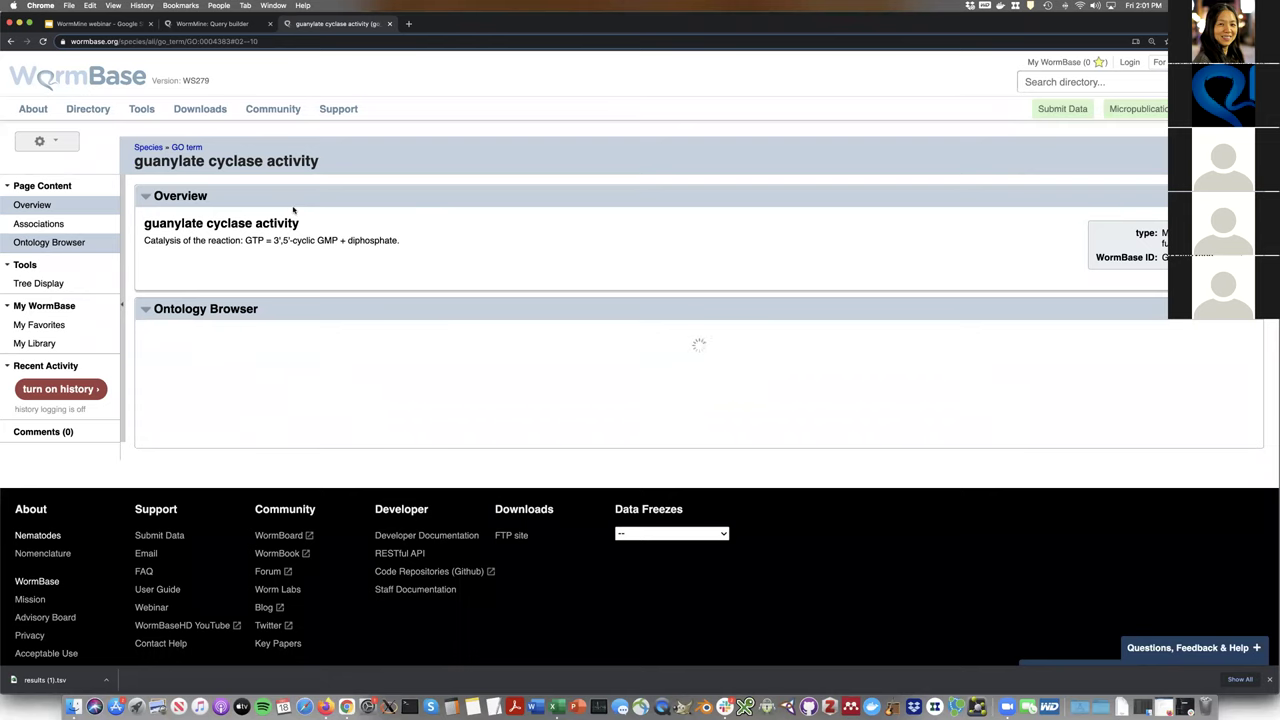
pyautogui.scroll(-3, 300, 214)
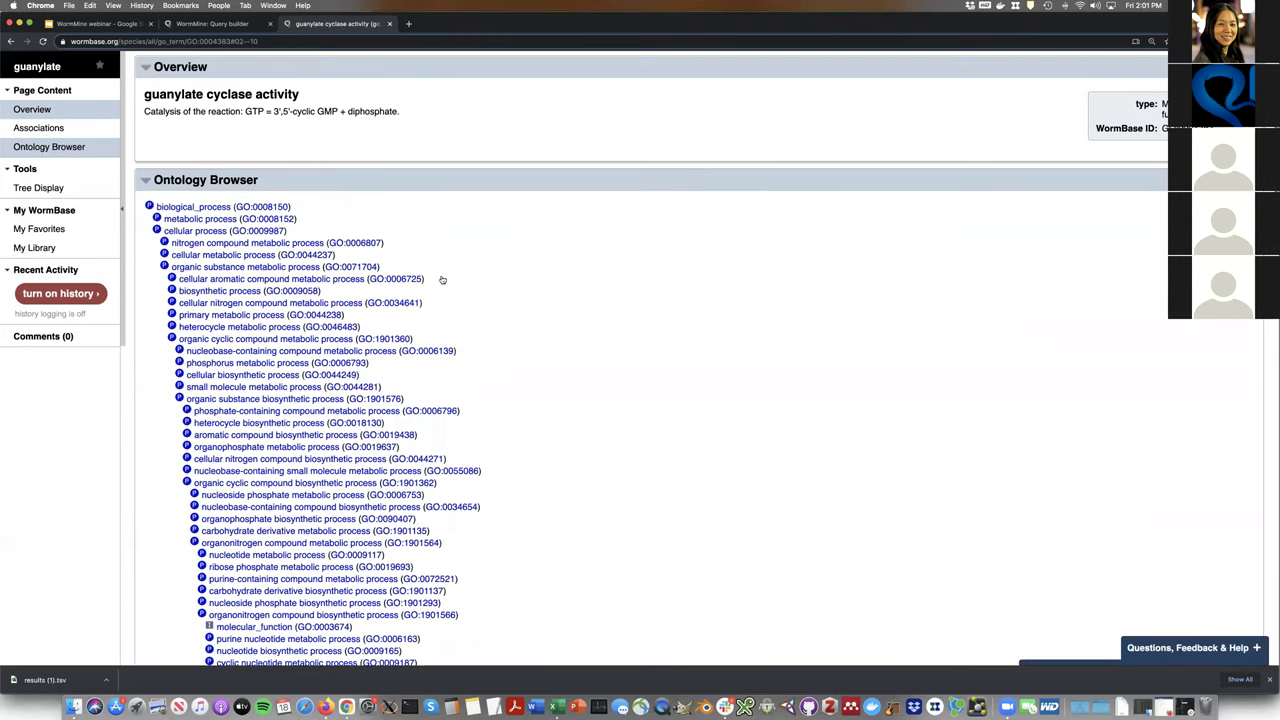
pyautogui.scroll(-10, 489, 294)
pyautogui.scroll(20, 489, 294)
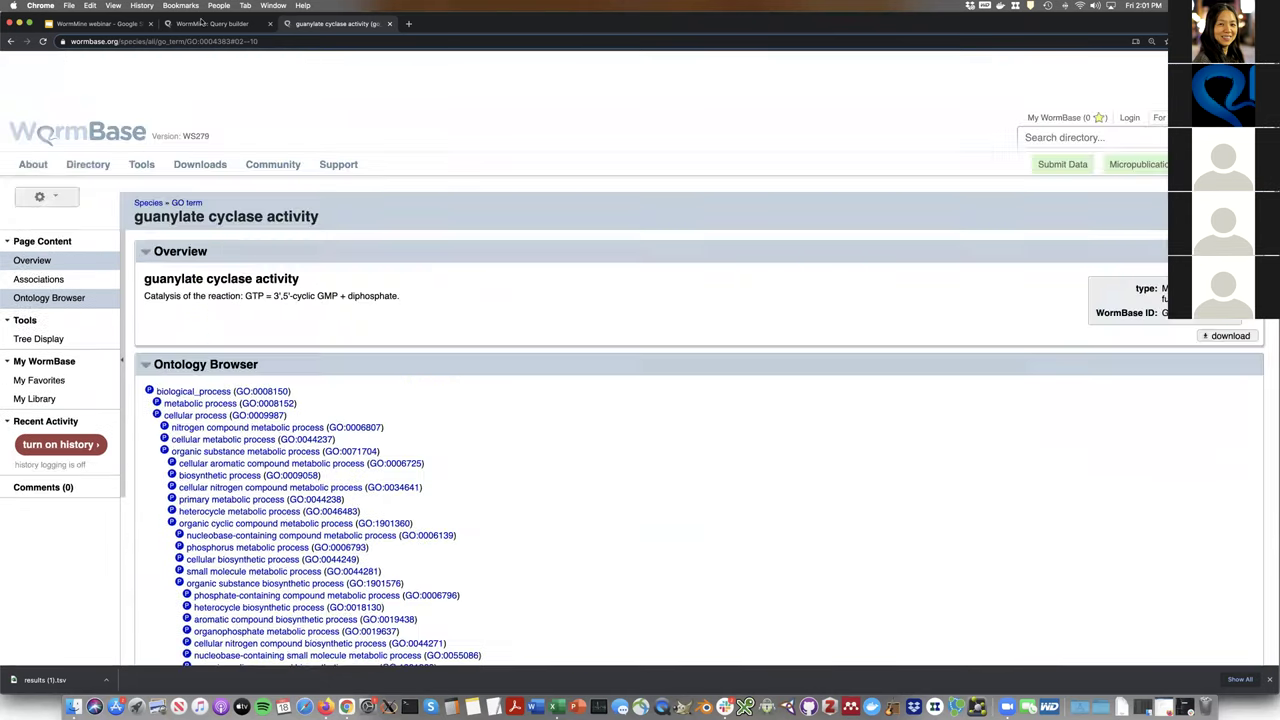
# Return to the WormMine query and add a constraint limiting the gene's Organism to = Caenorhabditis elegans
pyautogui.hotkey('ctrl', 'shift', 'Tab')
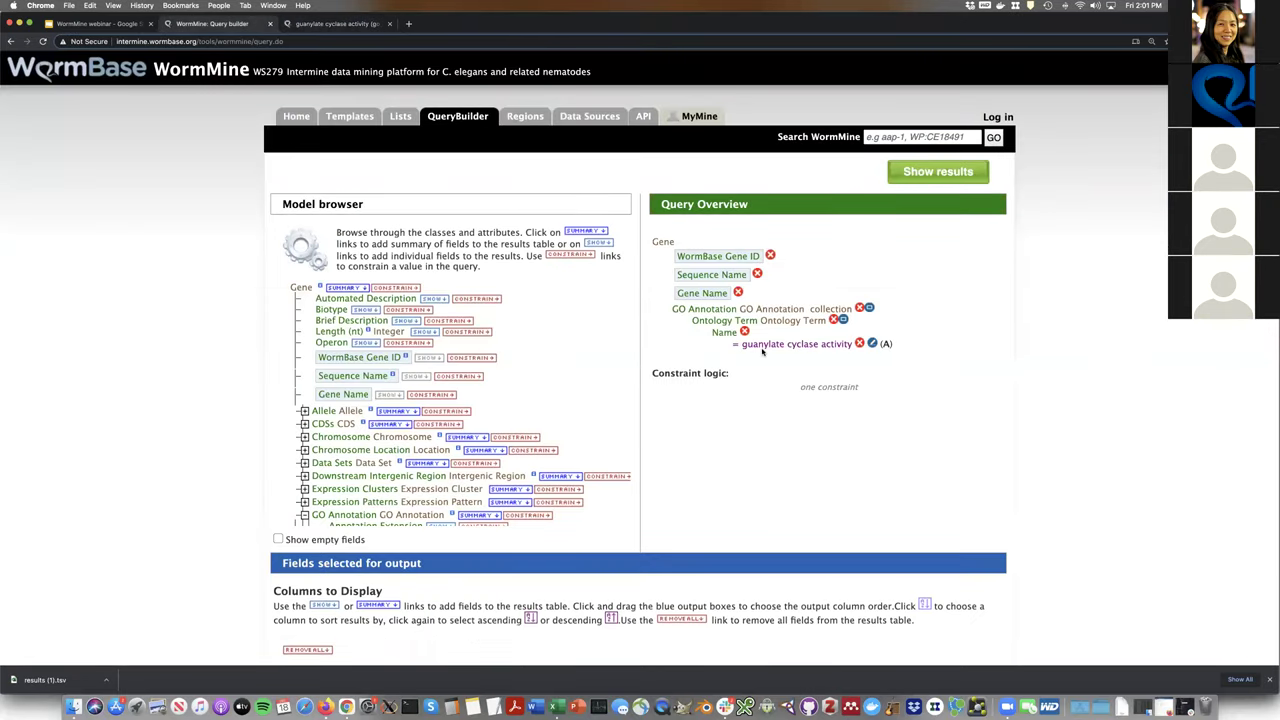
pyautogui.scroll(-8, 313, 428)
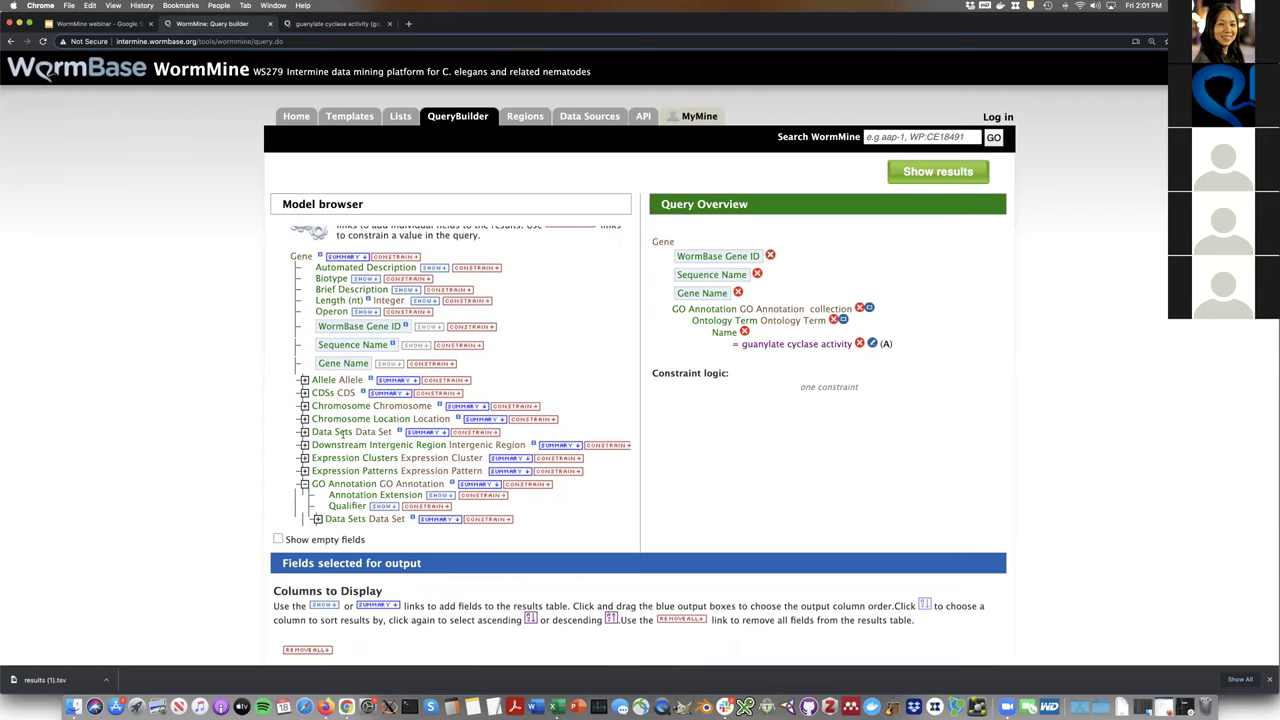
pyautogui.click(304, 410)
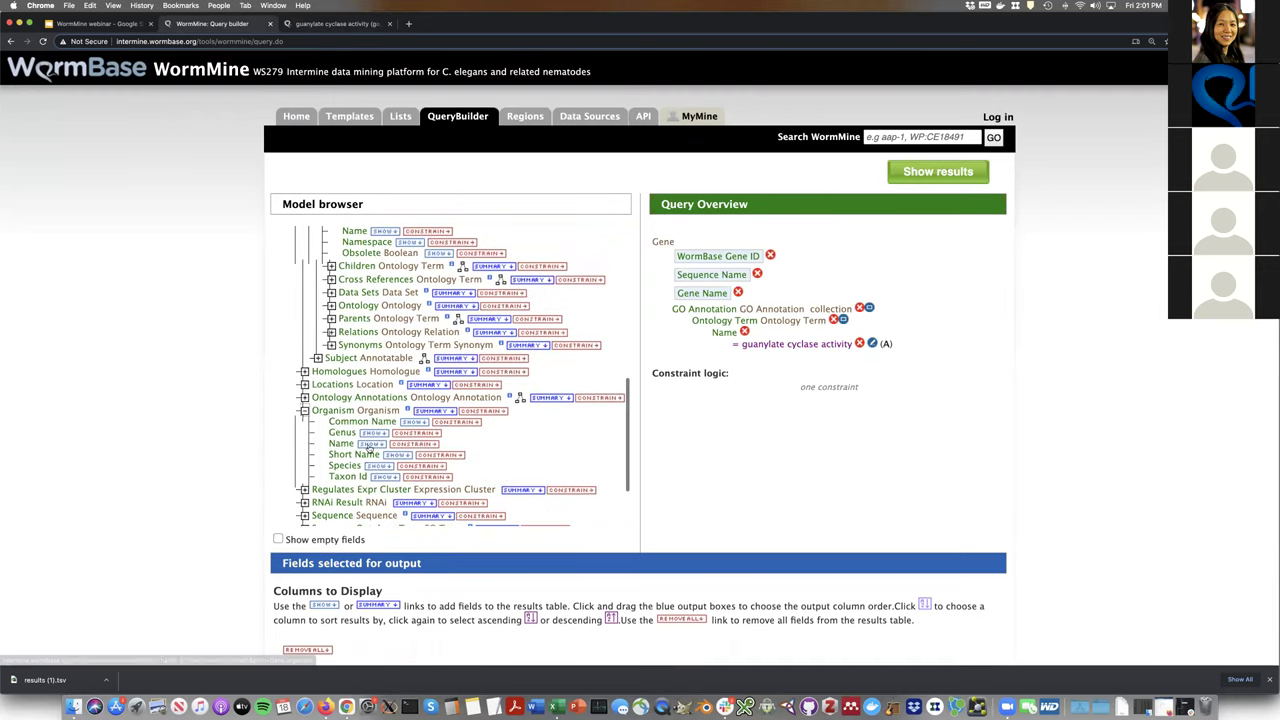
pyautogui.click(424, 445)
pyautogui.click(666, 369)
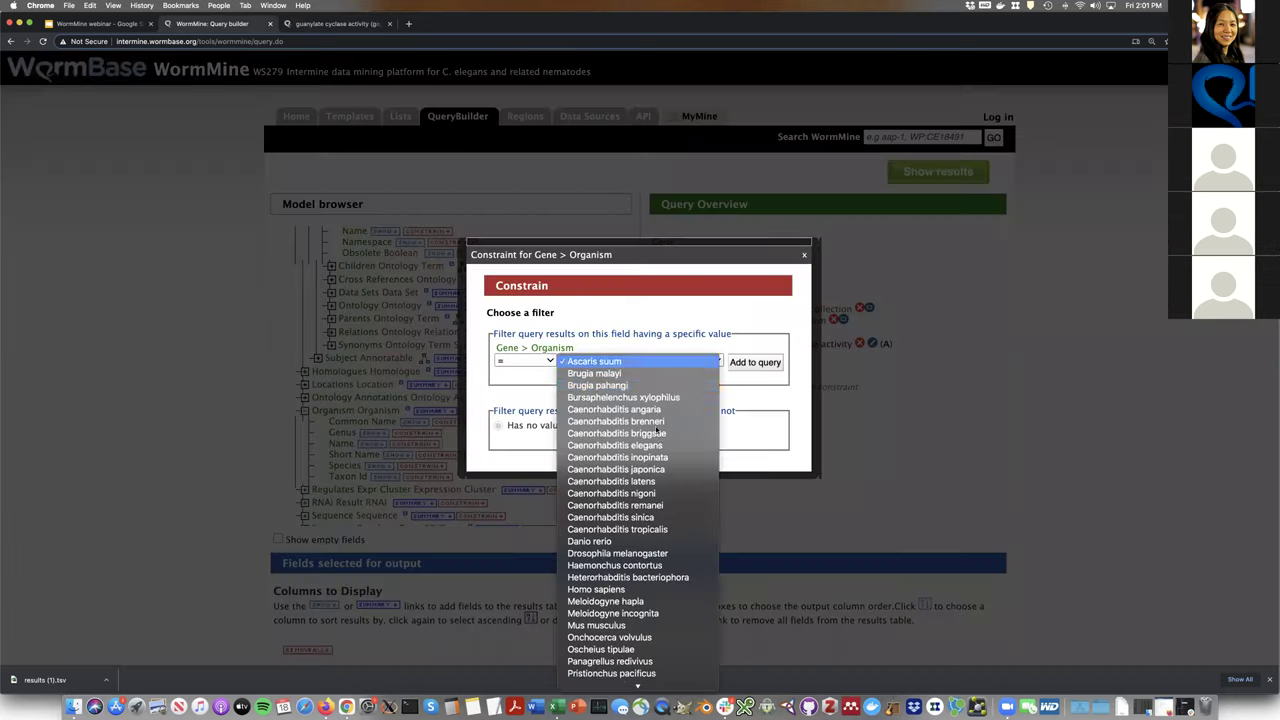
pyautogui.click(700, 446)
pyautogui.click(729, 370)
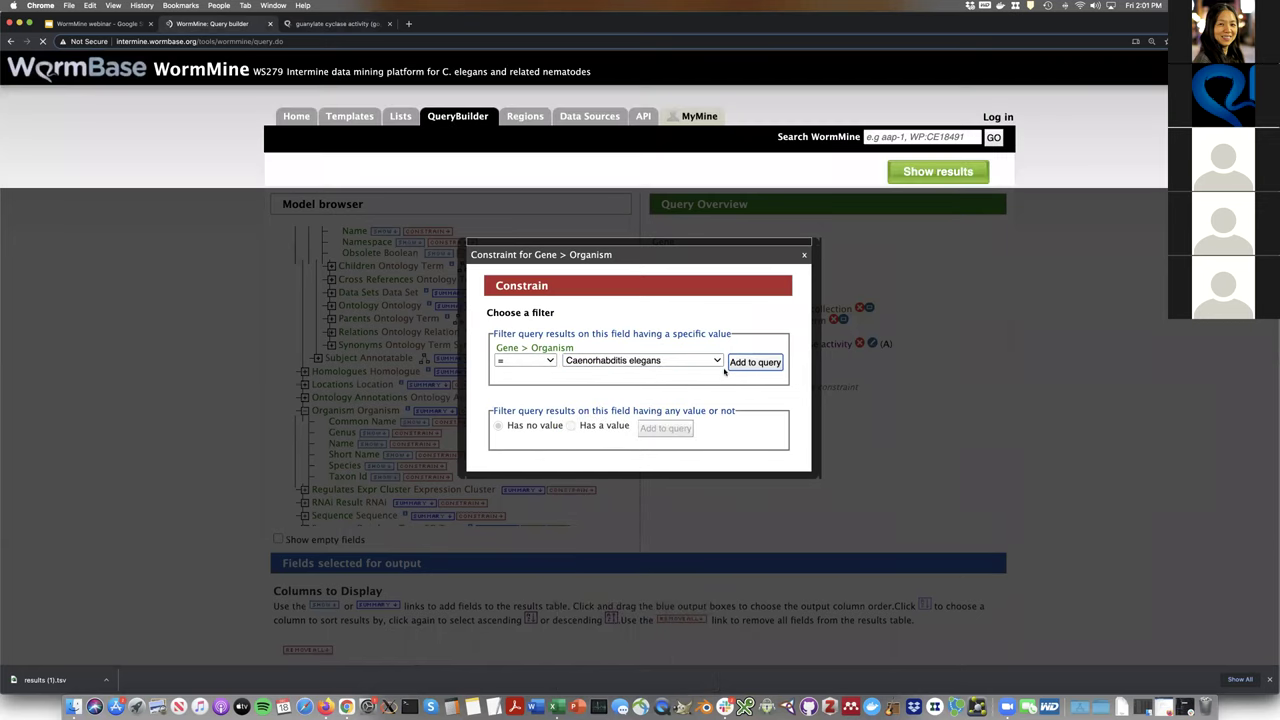